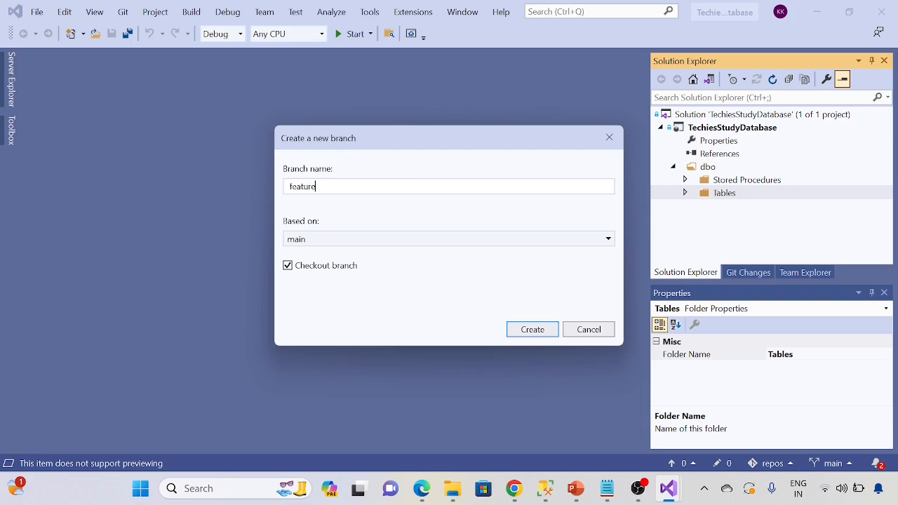
Step: Finish naming the new feature branch with the developer's first name, then create and check it out from main
text(k)
click(530, 334)
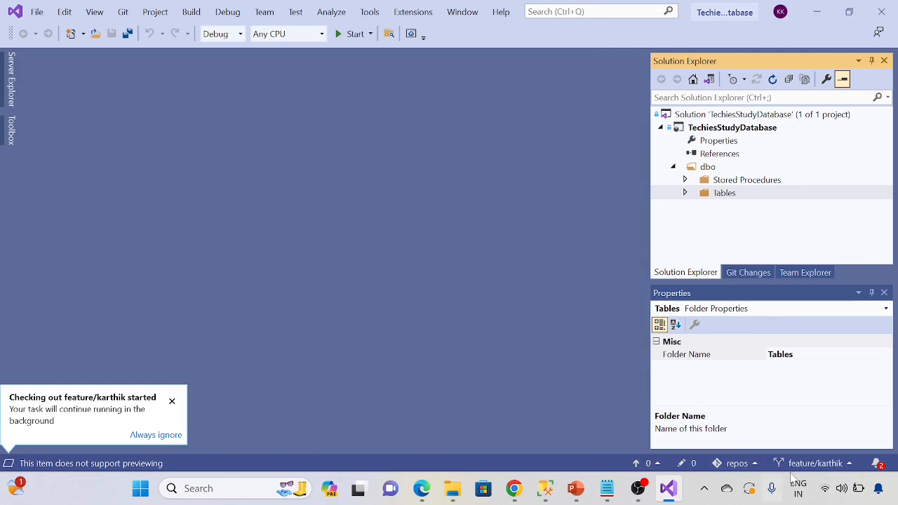
Step: Switch to the Azure DevOps repository files in Edge, check the branch list, and collapse the dbo and TechiesStudyDatabase folders
click(421, 492)
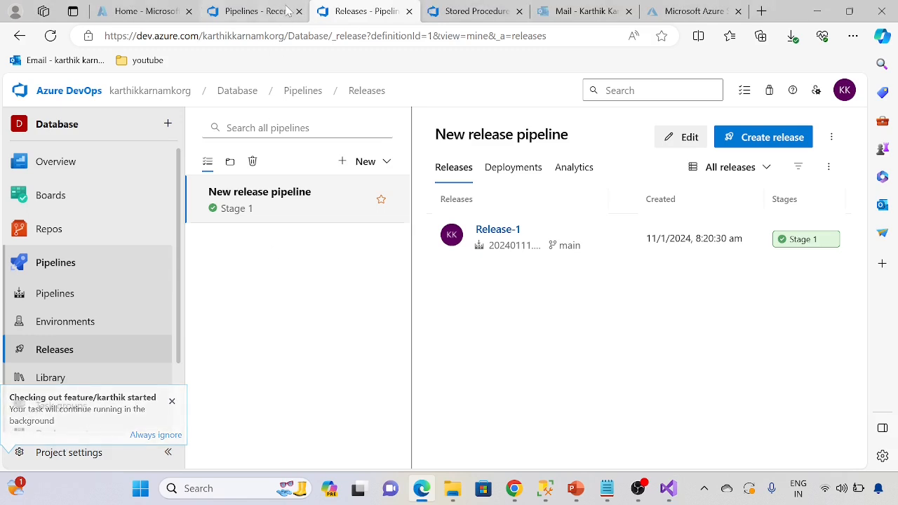
click(470, 11)
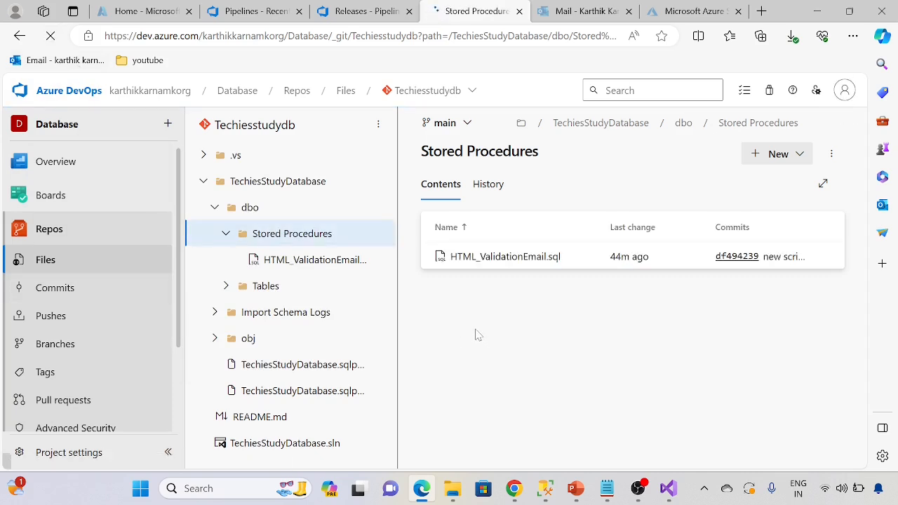
click(468, 124)
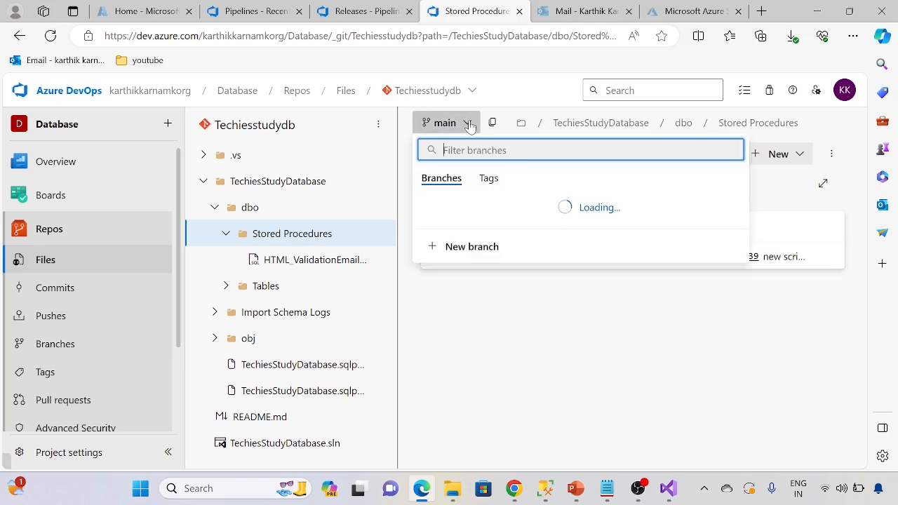
click(491, 341)
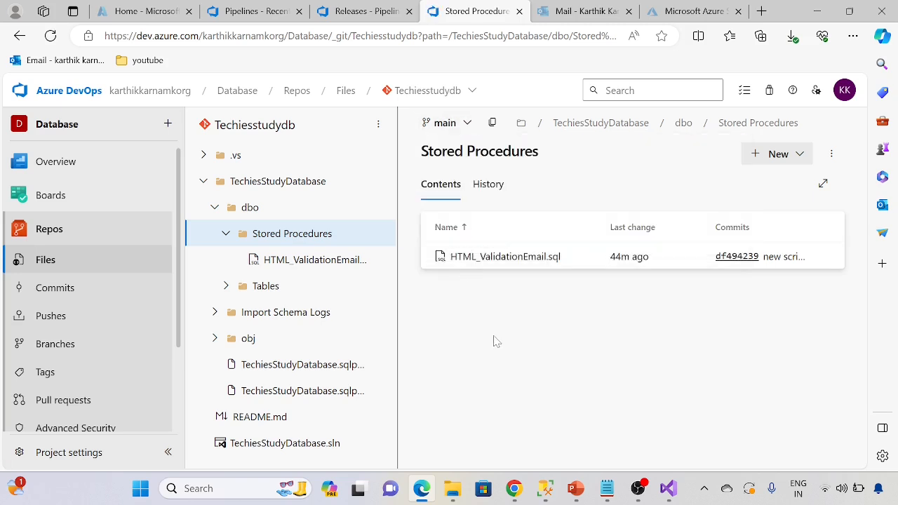
click(213, 211)
click(203, 181)
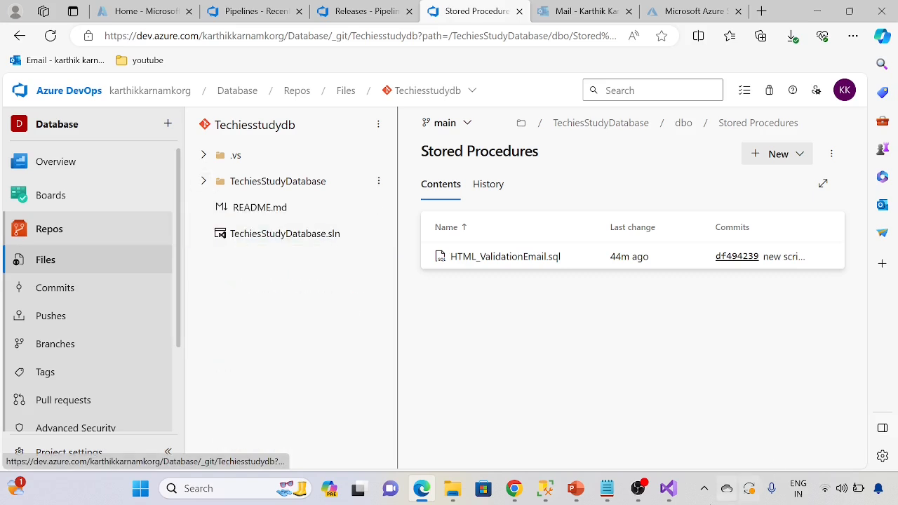
Step: Switch back to Visual Studio and add a new table named SalesDBTest to the project's Tables folder
click(668, 489)
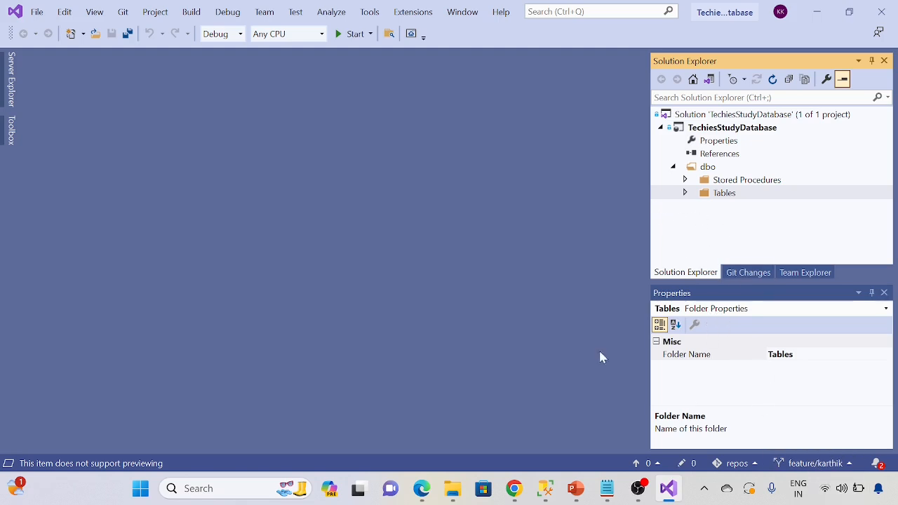
click(683, 194)
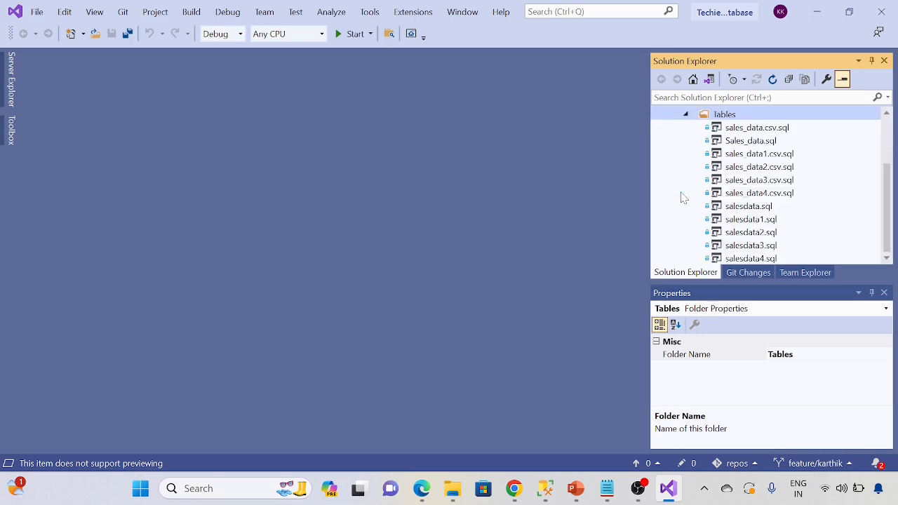
right_click(723, 120)
mouse_move(746, 131)
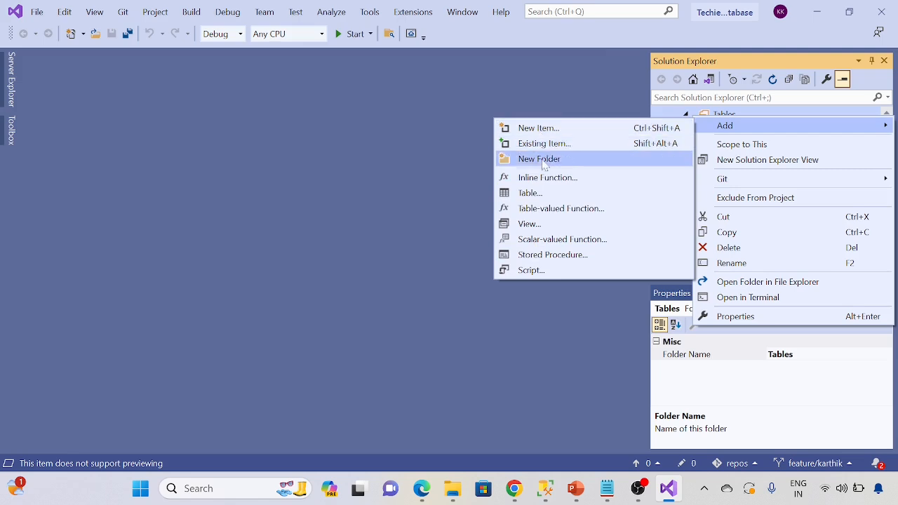
click(533, 193)
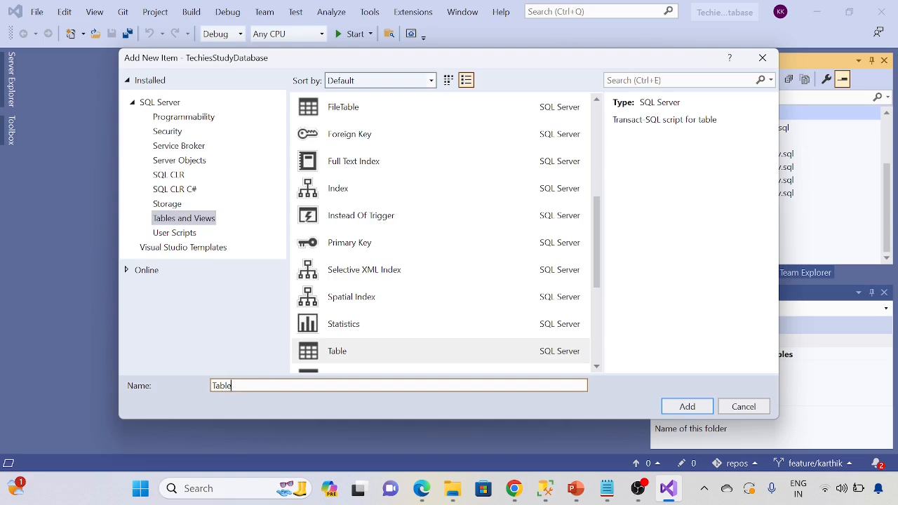
key(BackSpace)
key(BackSpace)
key(BackSpace)
key(BackSpace)
key(BackSpace)
text(S)
click(684, 407)
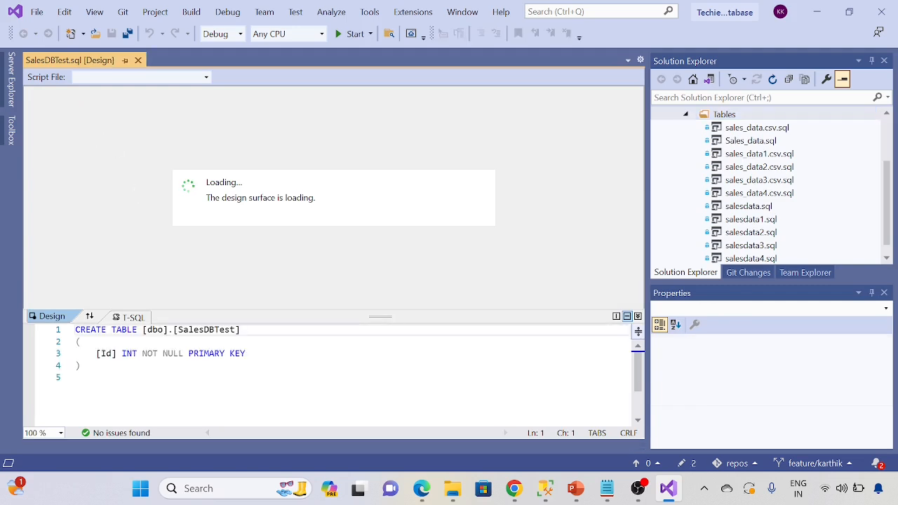
Step: Add a Name Varchar(10) column below Id in the SalesDBTest table script, then save and close it
click(246, 354)
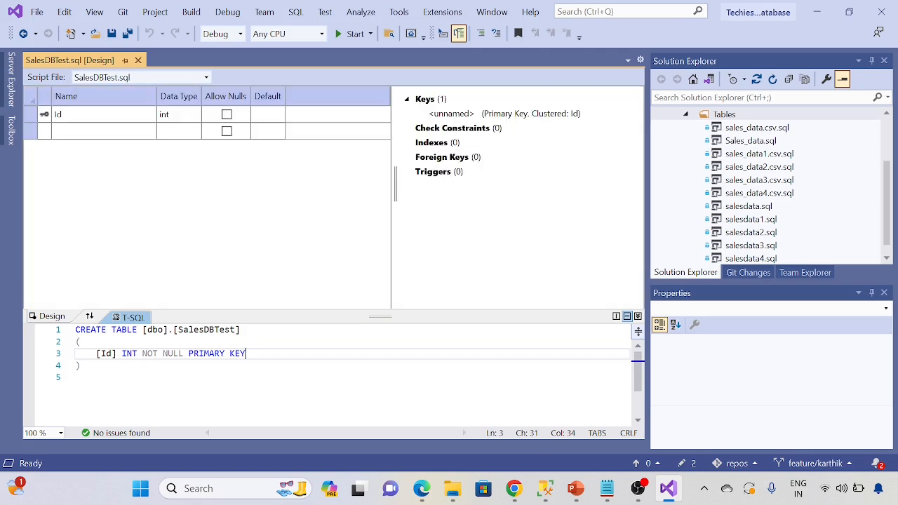
text(,)
key(Return)
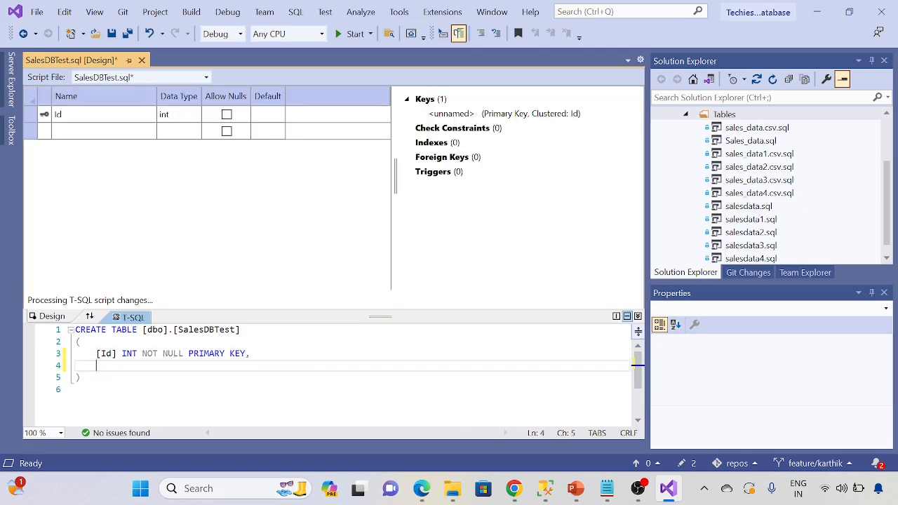
text(Name Varchar(10)
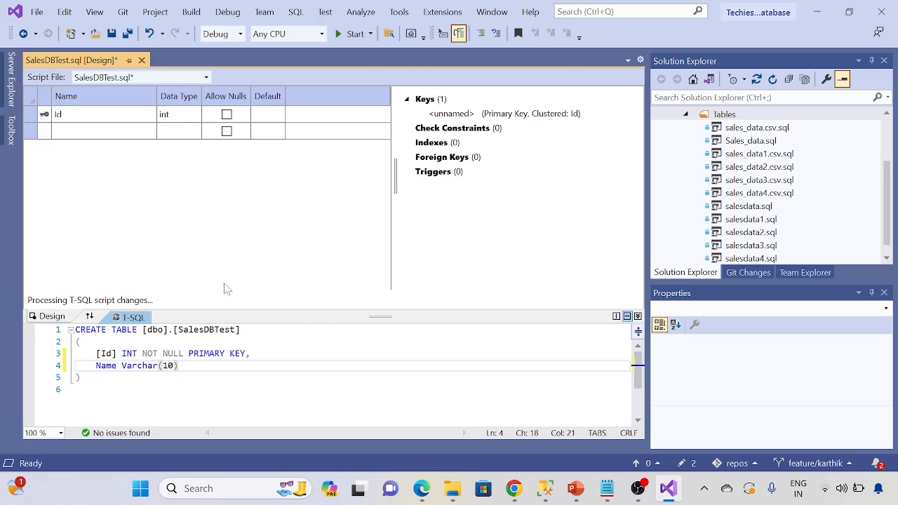
click(115, 40)
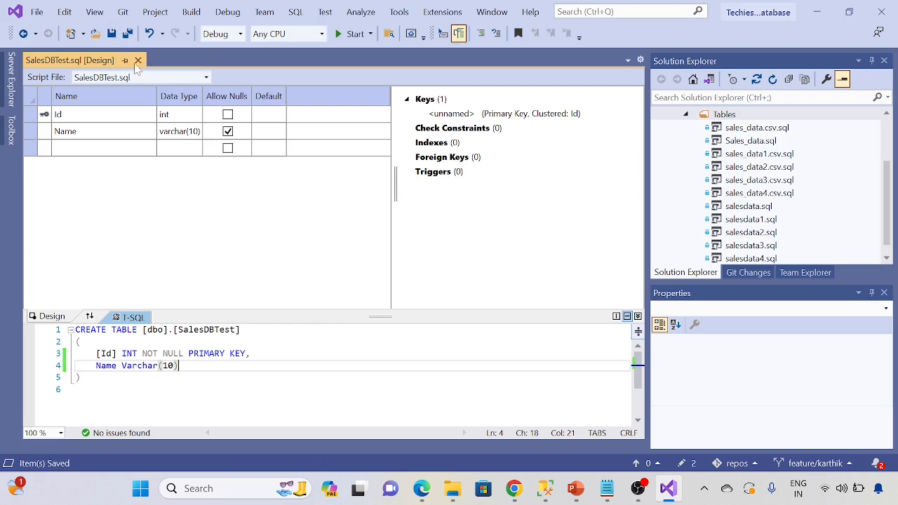
click(138, 60)
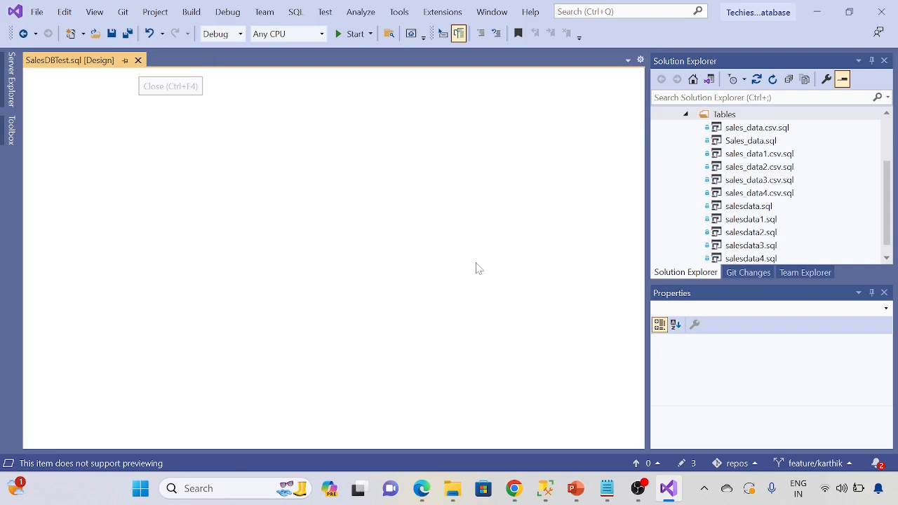
Step: Open the sales_data.csv.sql table from the Tables folder and look through its column definitions
scroll(746, 211, down, 2)
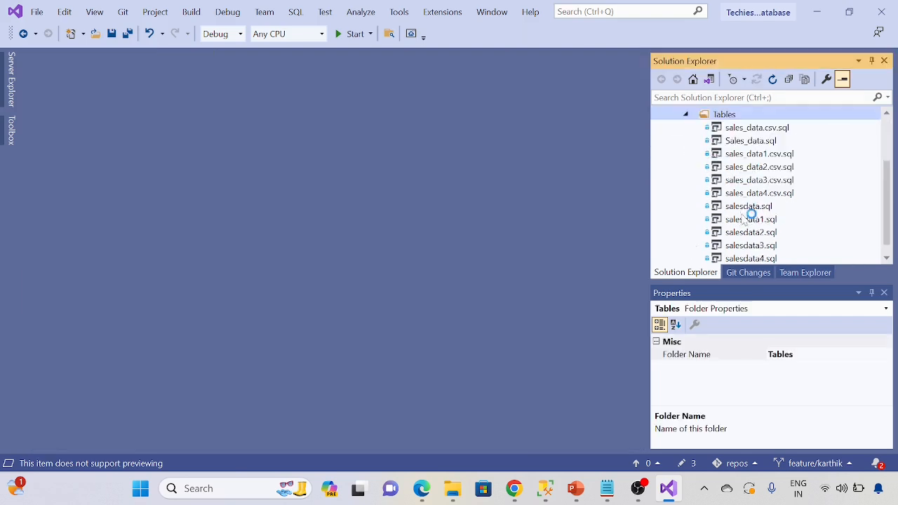
double_click(757, 128)
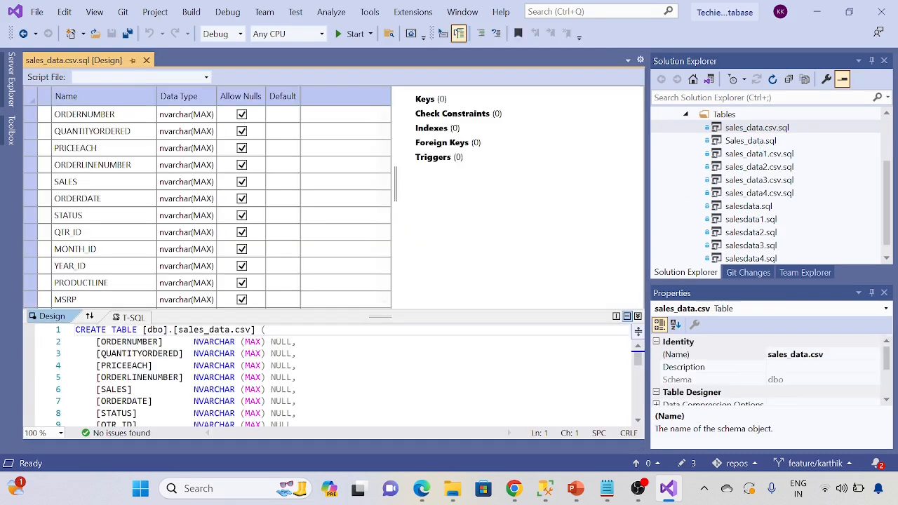
scroll(329, 372, down, 7)
scroll(330, 372, up, 1)
scroll(329, 372, up, 7)
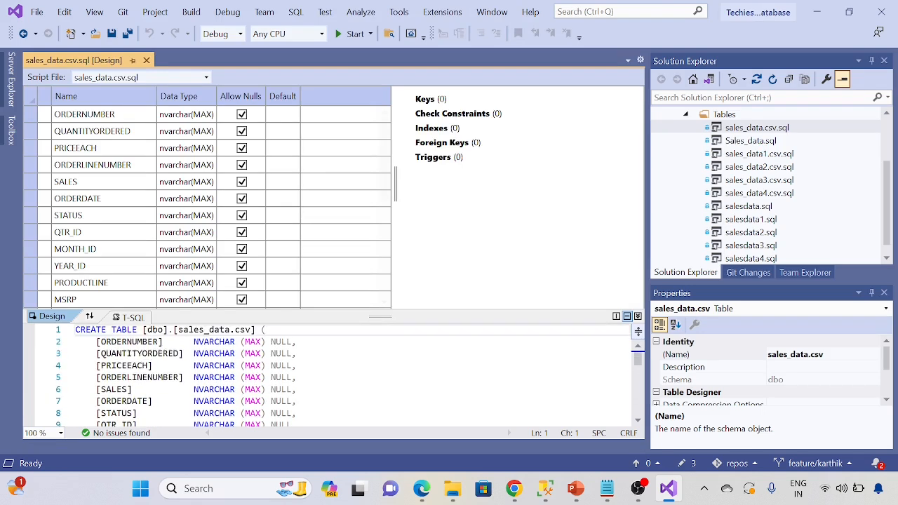
Step: Change the ORDERNUMBER column's data type to VARCHAR (100) in the script, then save and close the table
click(196, 341)
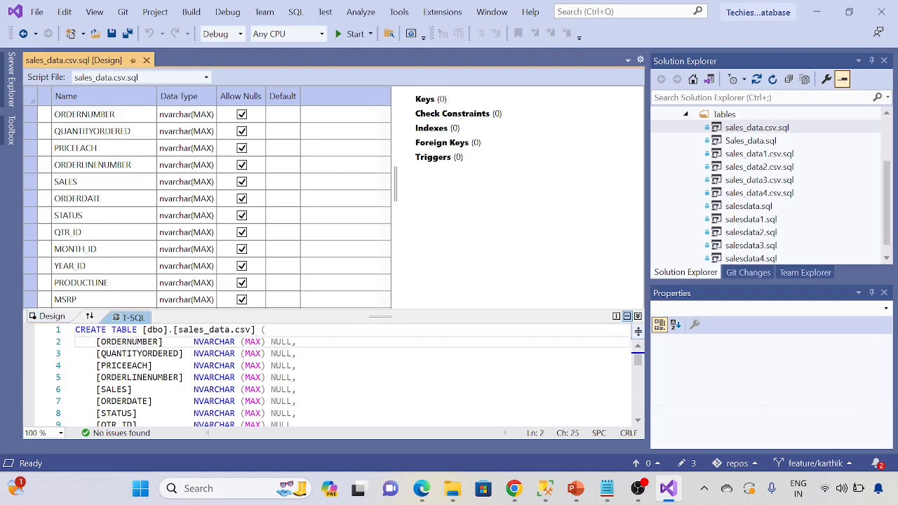
key(BackSpace)
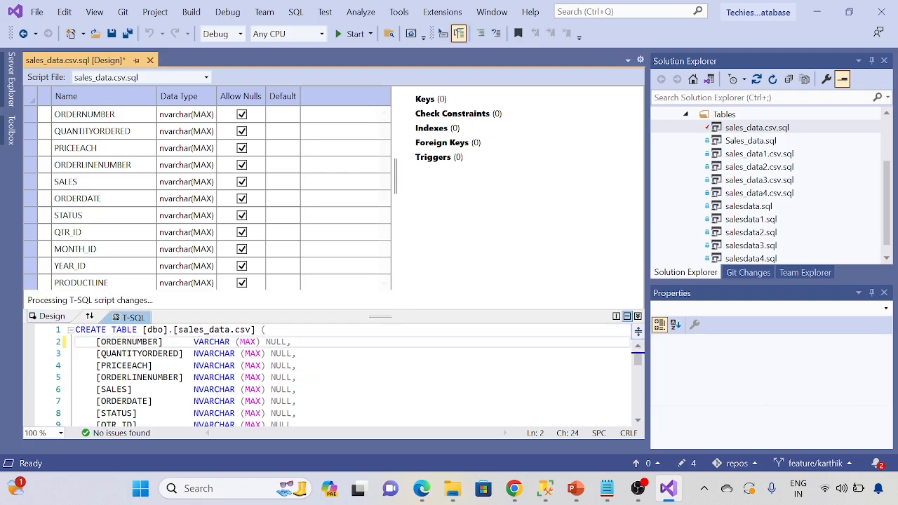
drag(240, 341, 257, 342)
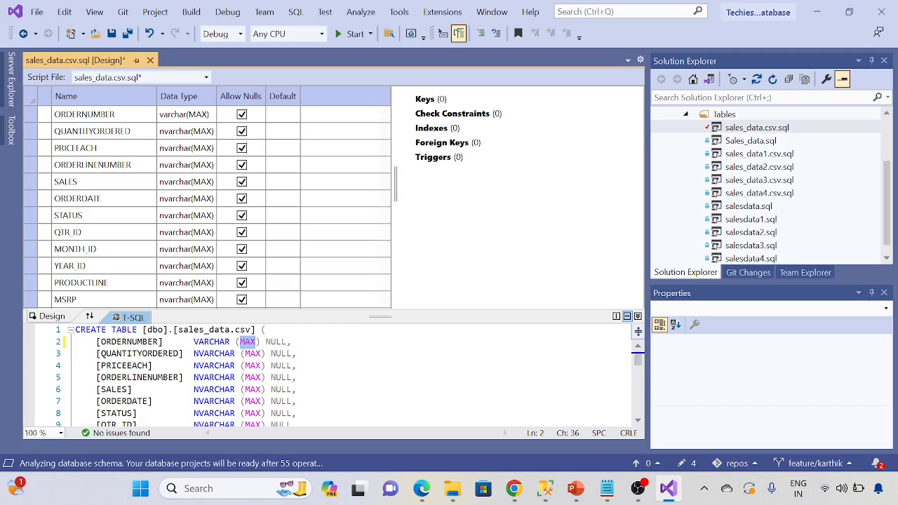
key(BackSpace)
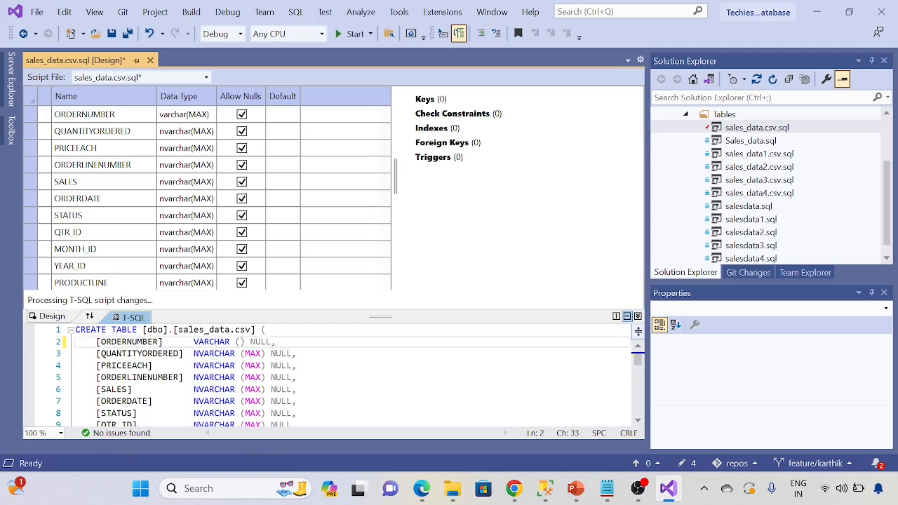
text(100)
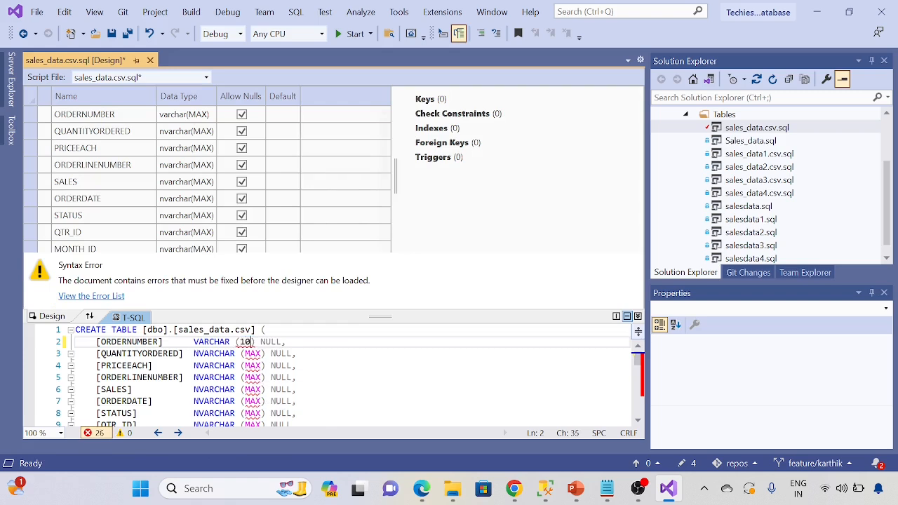
click(298, 366)
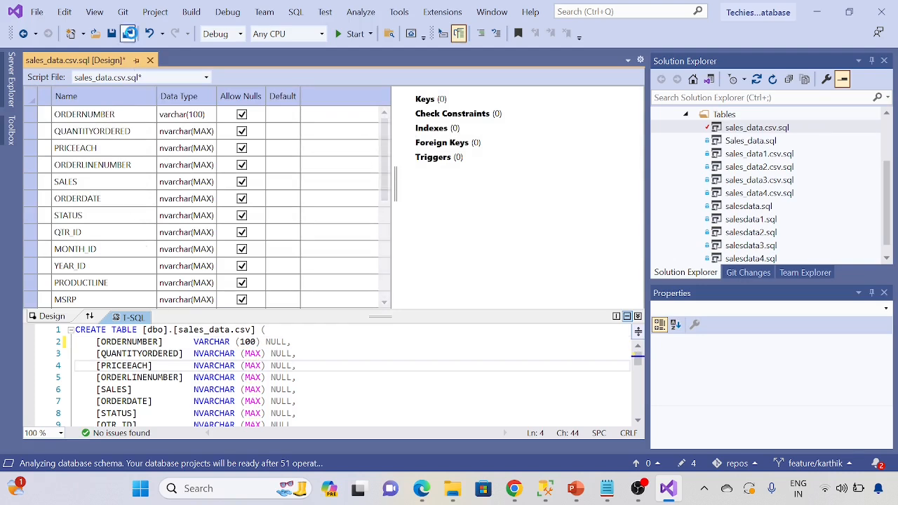
click(111, 33)
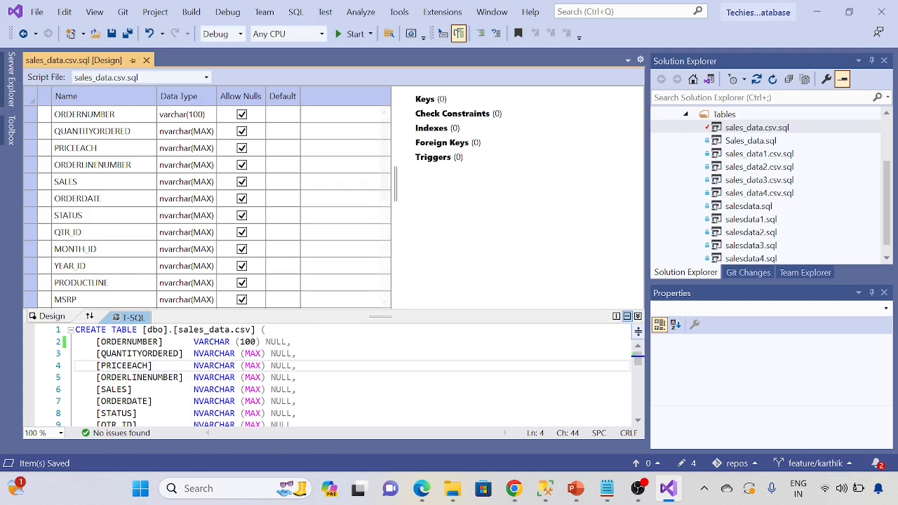
click(147, 62)
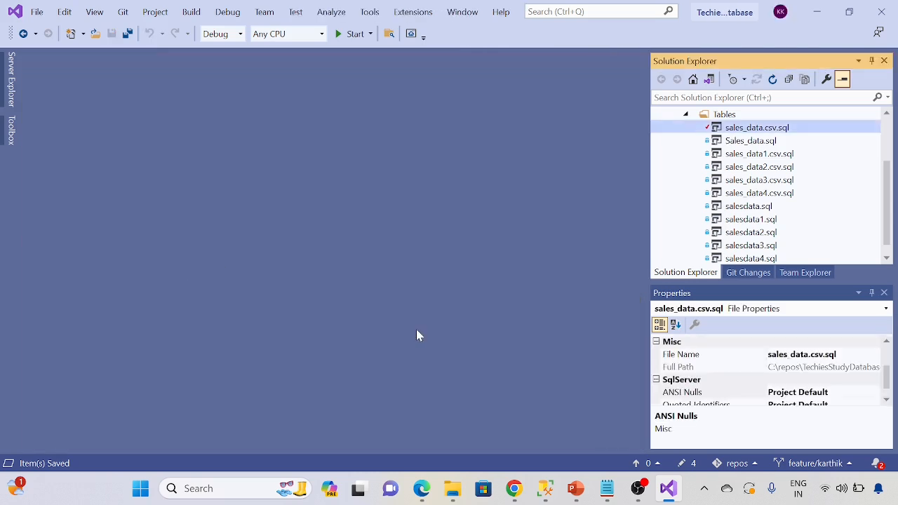
scroll(757, 217, down, 1)
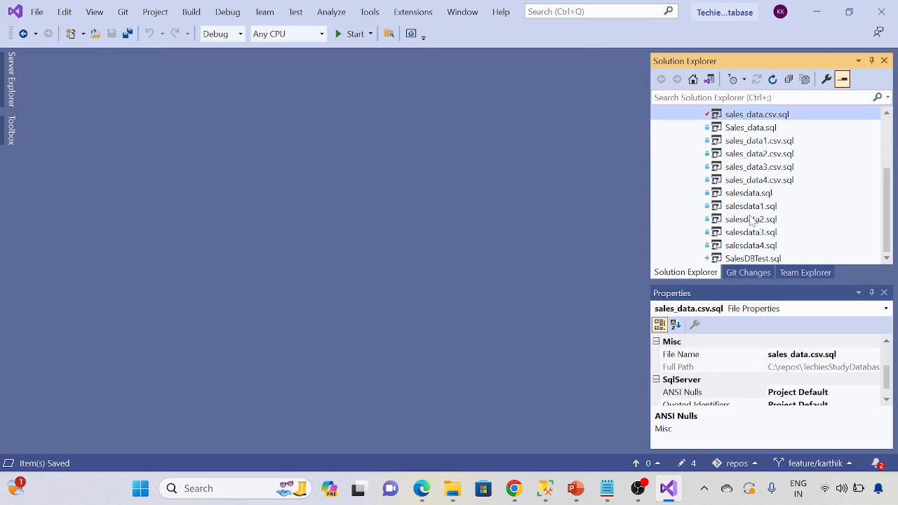
scroll(772, 242, up, 3)
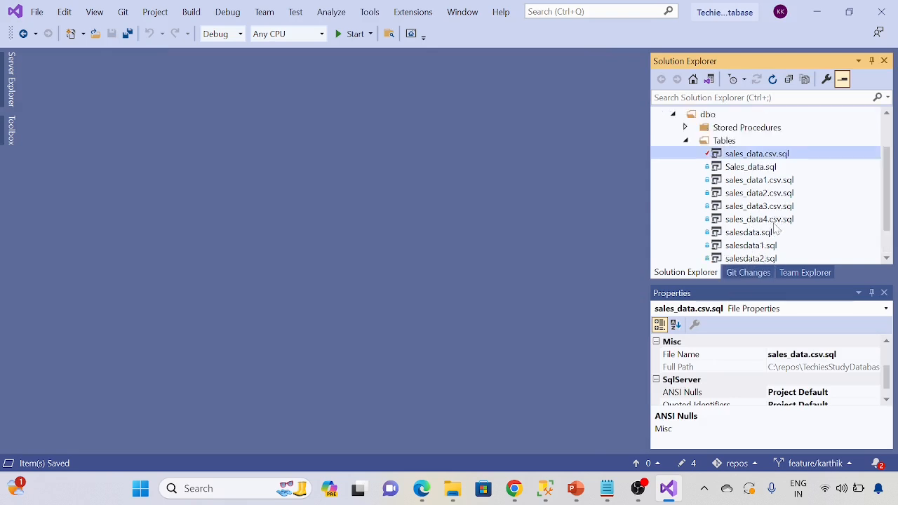
click(722, 131)
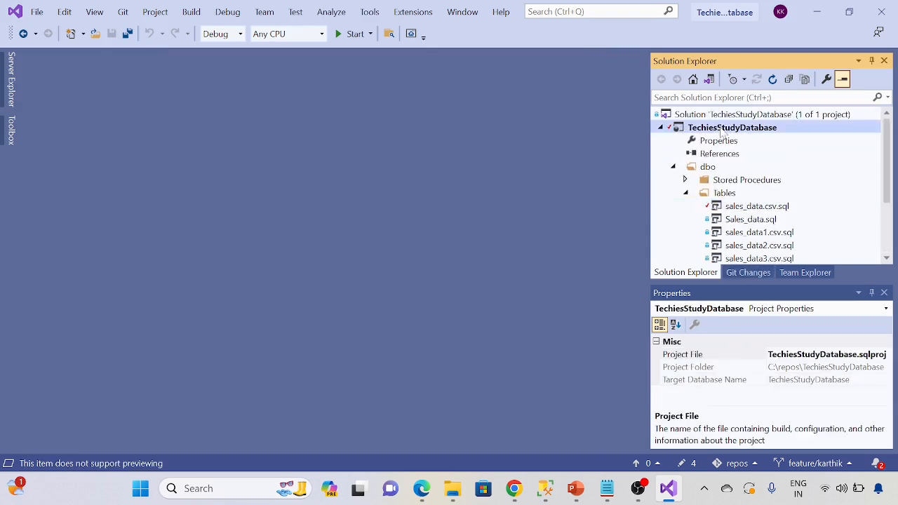
right_click(721, 133)
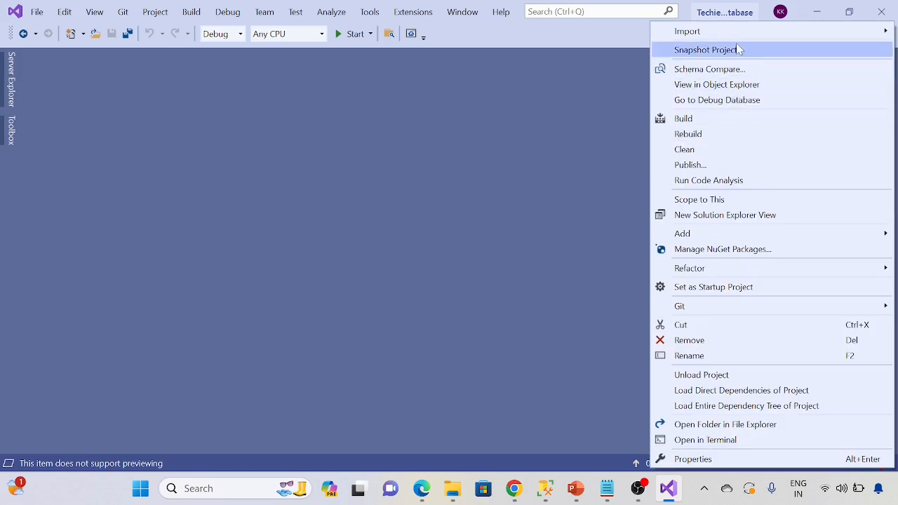
mouse_move(739, 43)
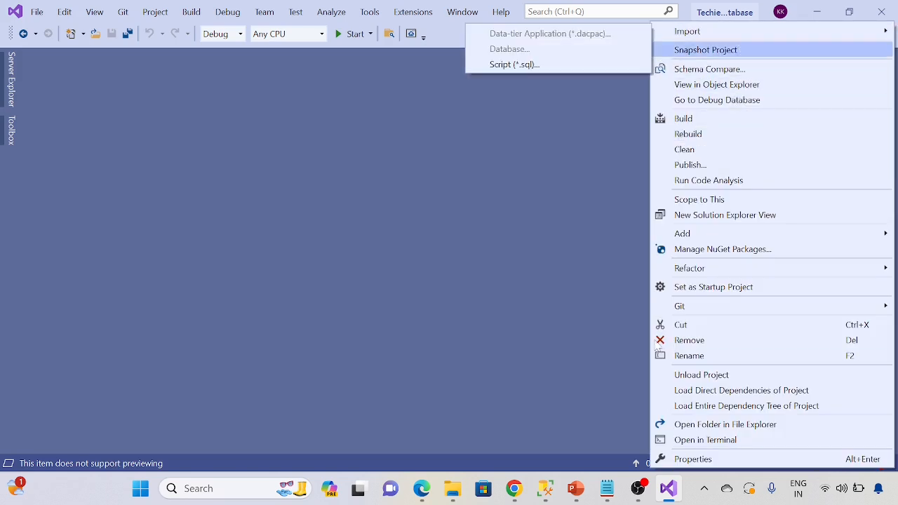
mouse_move(723, 306)
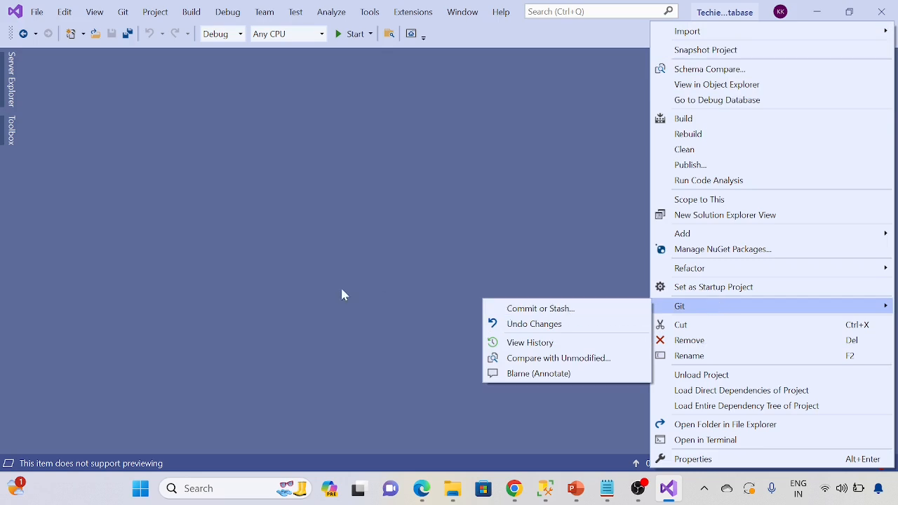
click(434, 278)
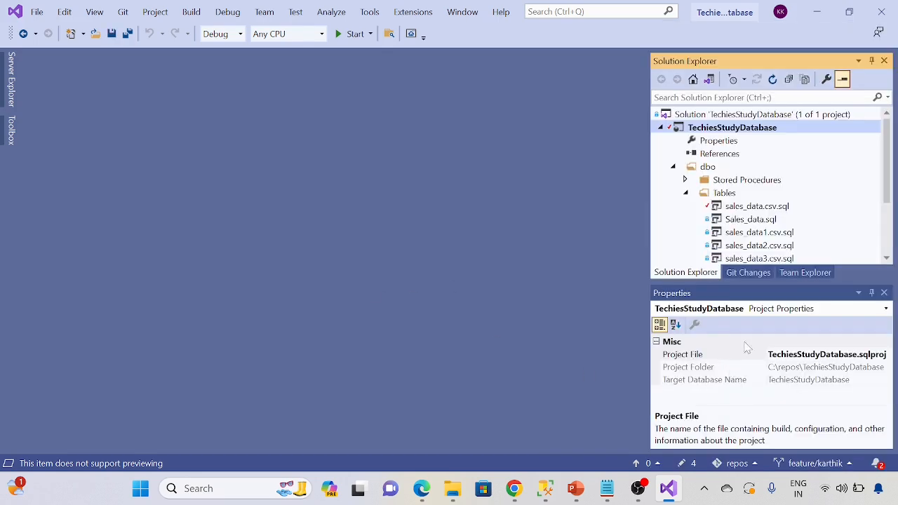
Step: Commit all project changes to the feature branch with the message "Added New table and updated schema for column." and push them
right_click(736, 127)
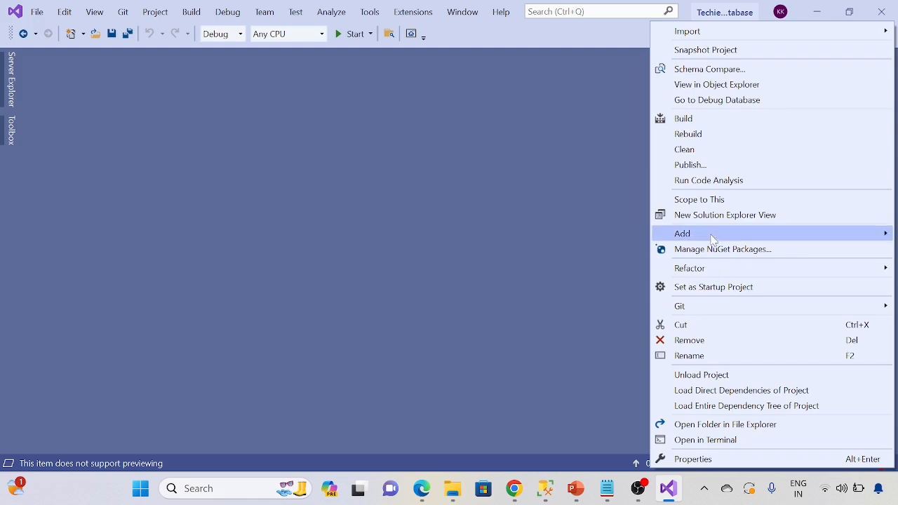
mouse_move(706, 306)
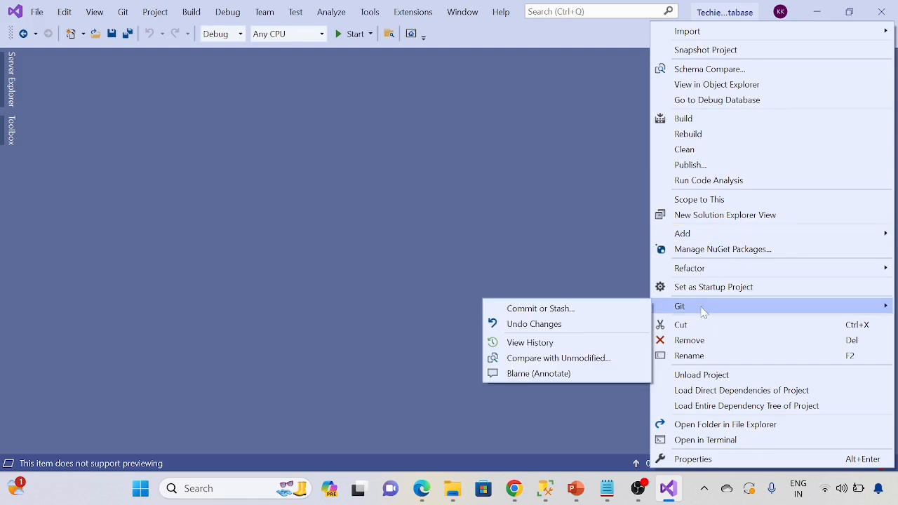
click(550, 316)
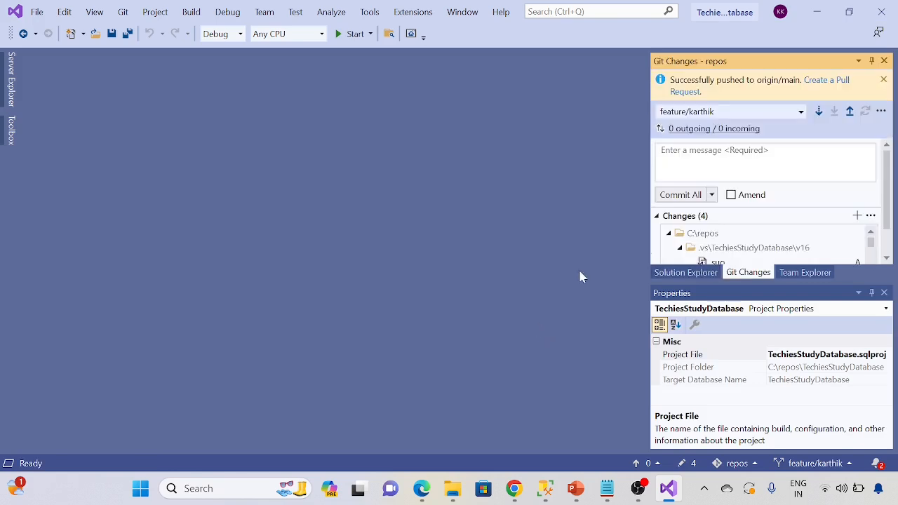
text(Added Newt)
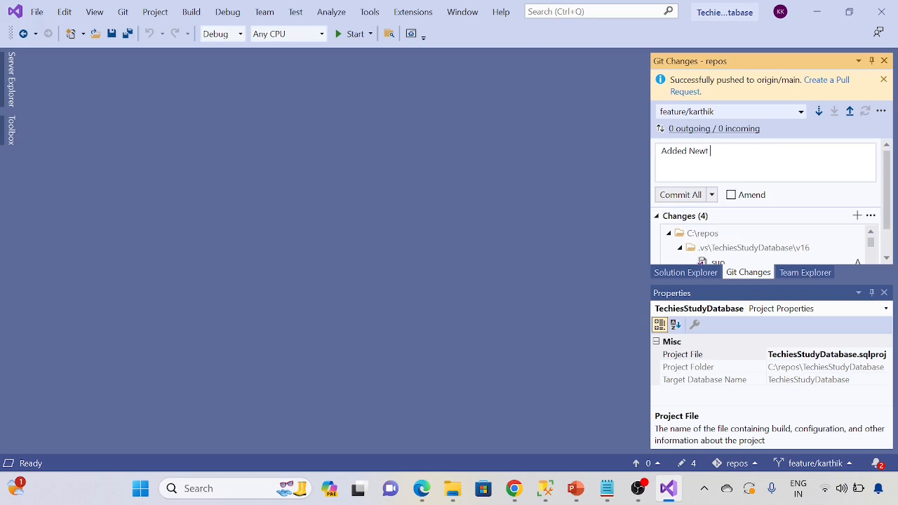
key(BackSpace)
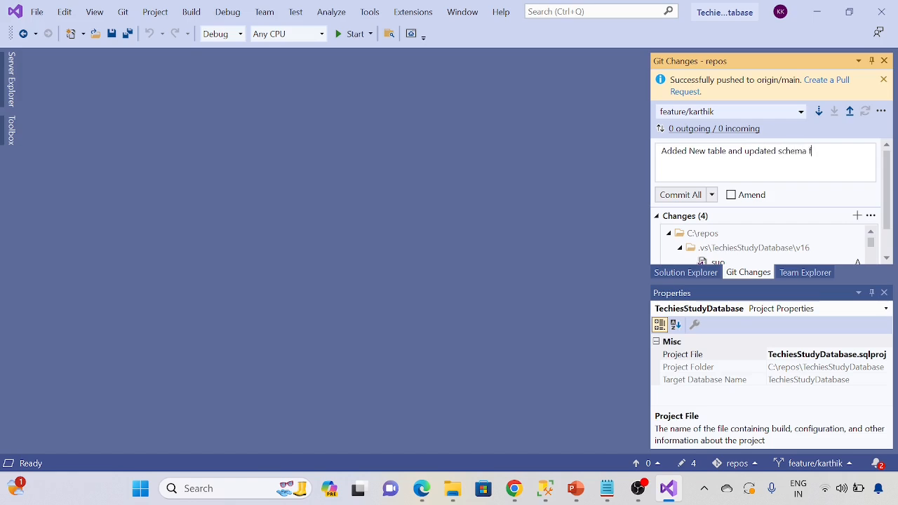
text(lun)
click(711, 195)
click(705, 227)
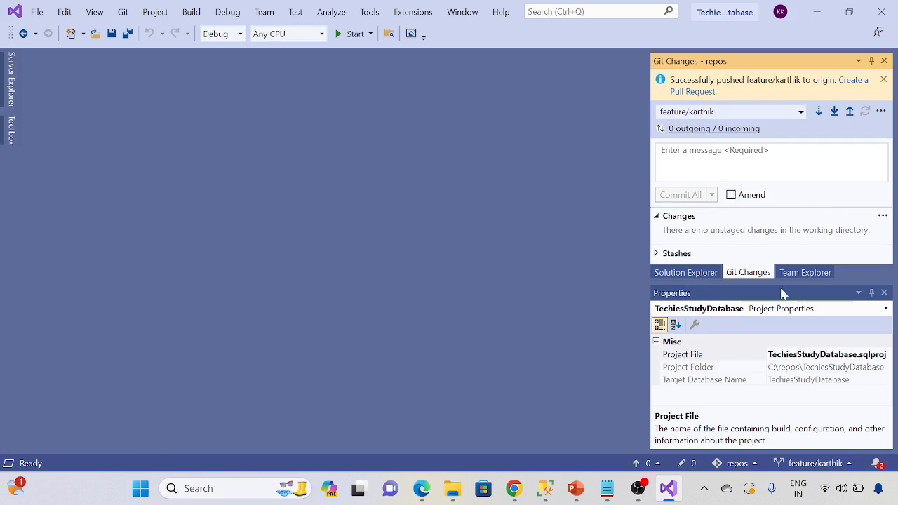
Step: Look through the table files in the project's Tables folder, then collapse the dbo folder
click(687, 273)
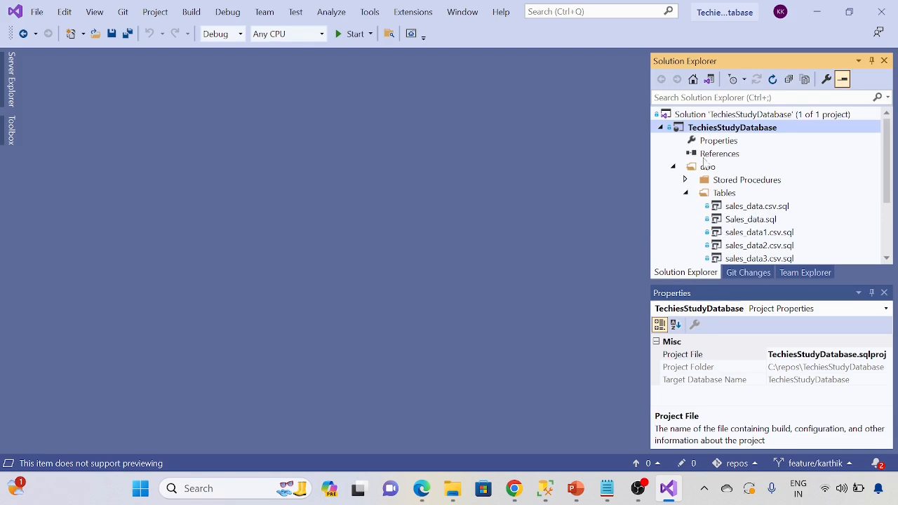
scroll(882, 184, down, 3)
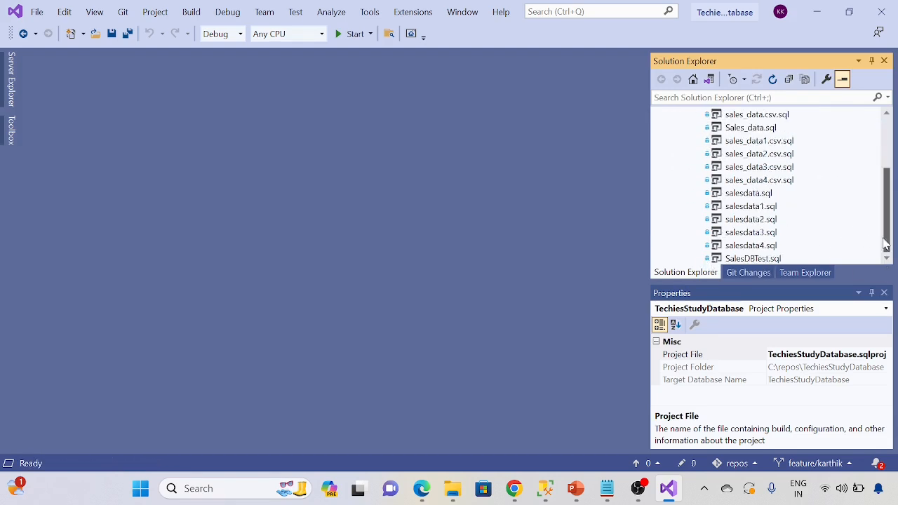
scroll(885, 245, up, 3)
click(673, 169)
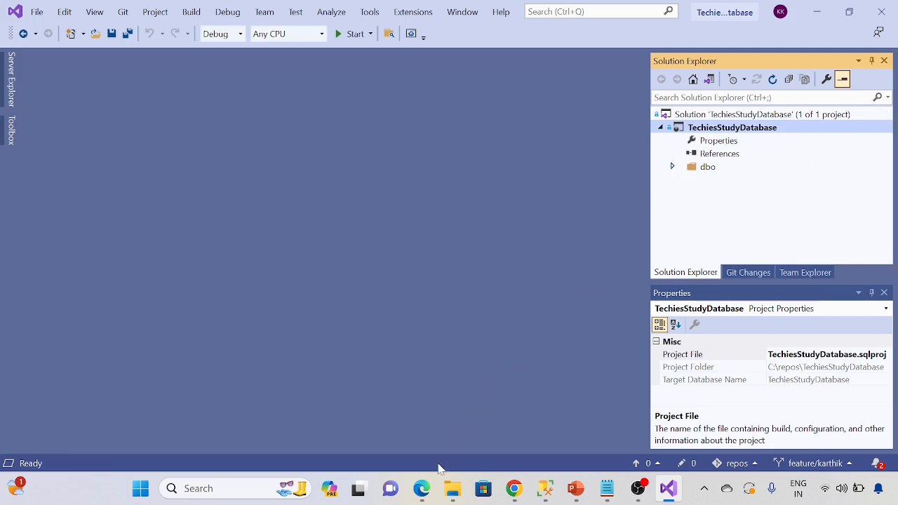
Step: Switch to Azure DevOps in the browser, refresh the Techiesstudydb repository files and check the branch list
click(422, 488)
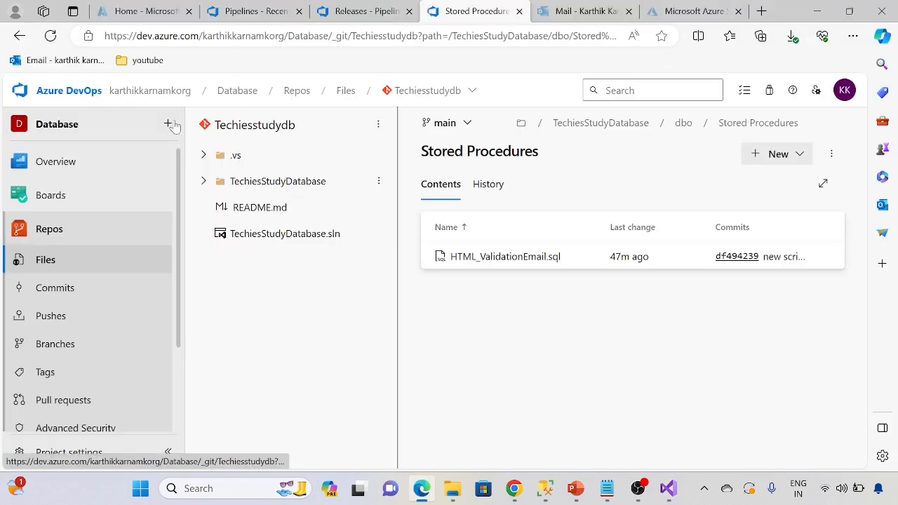
click(50, 35)
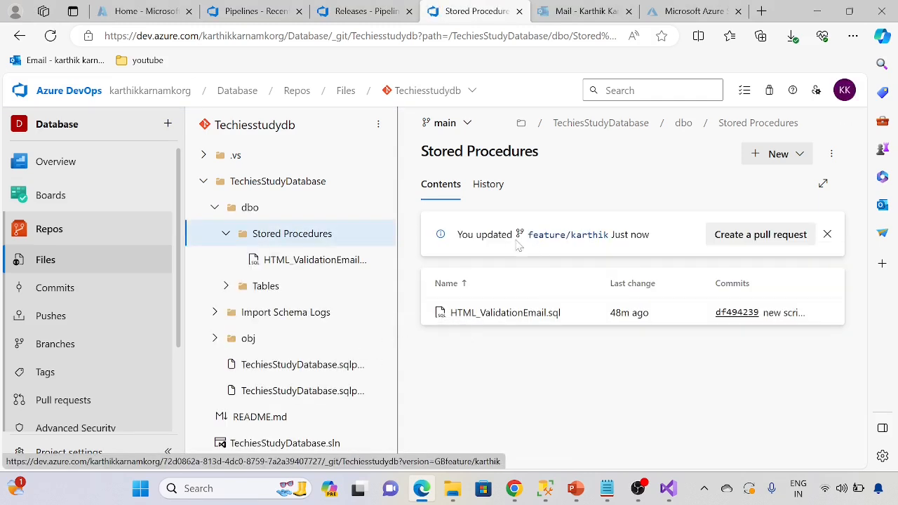
click(445, 123)
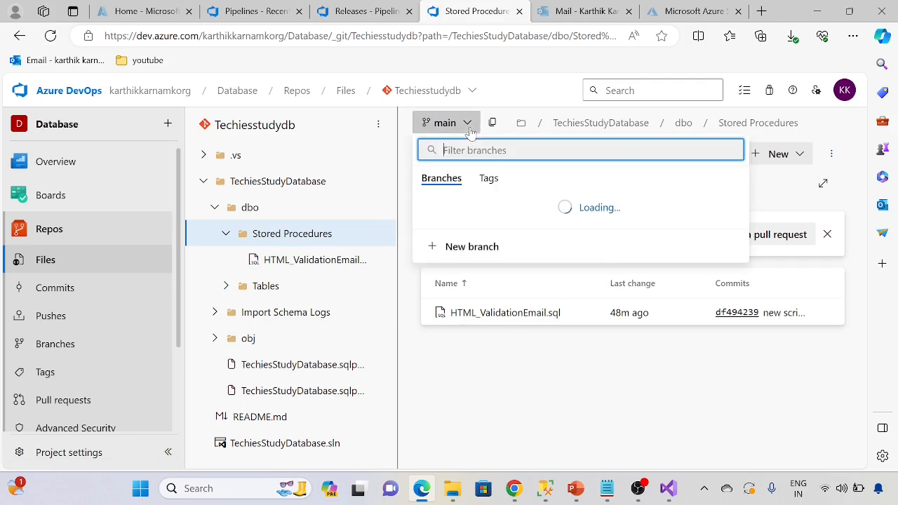
click(572, 422)
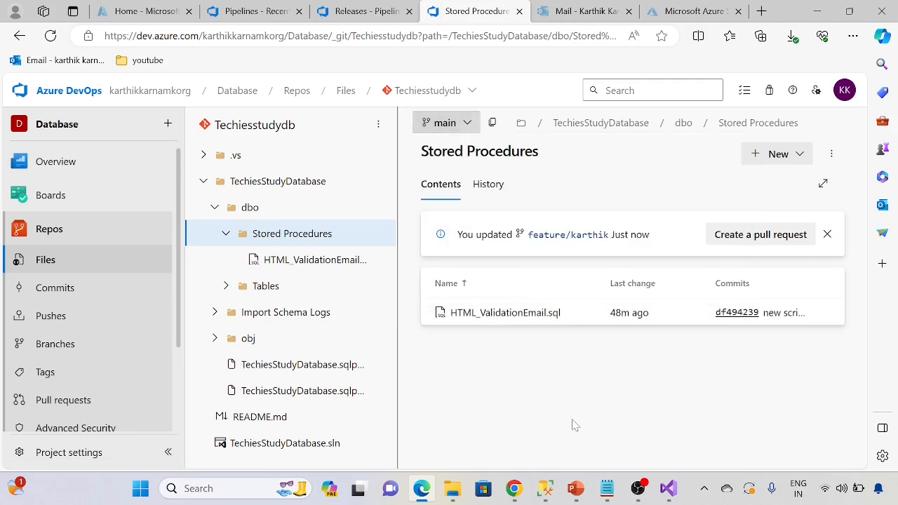
click(668, 488)
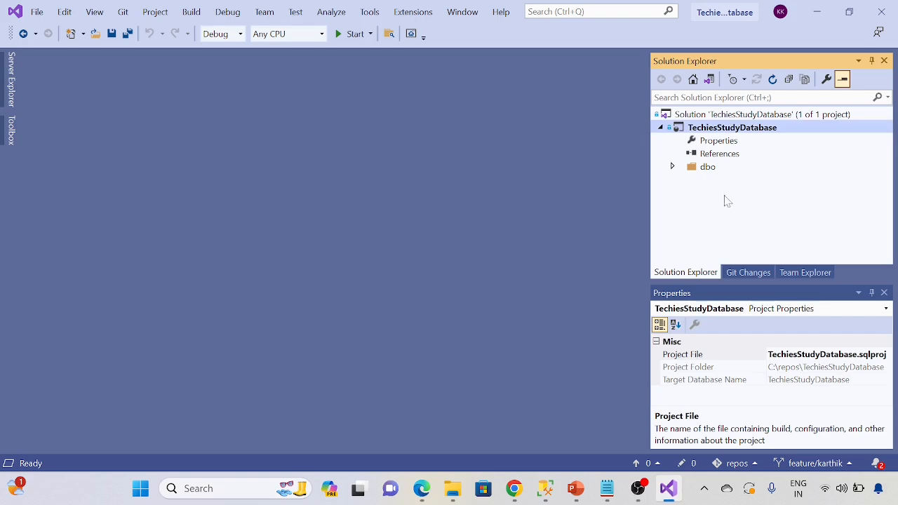
key(alt+Tab)
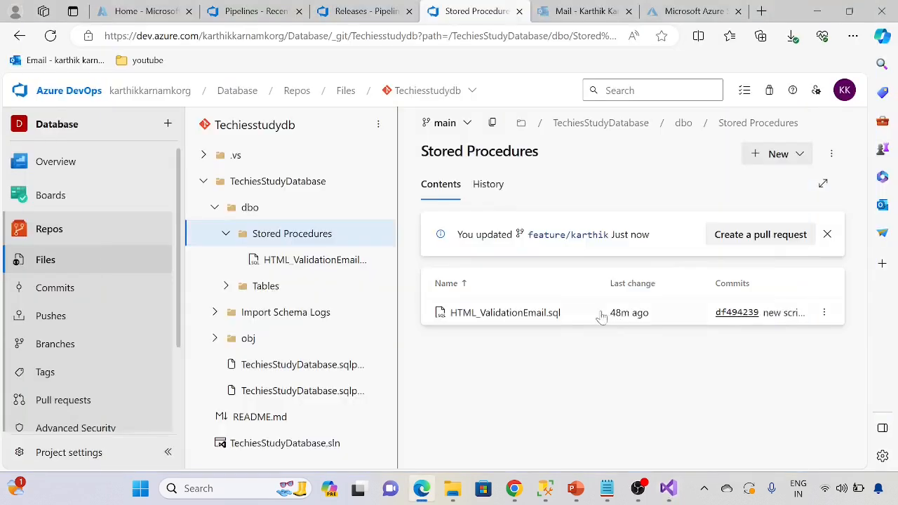
Step: Examine the ORDERNUMBER data type in sales_data.csv.sql and the Tables file list on the main branch, then collapse the dbo folder
click(224, 287)
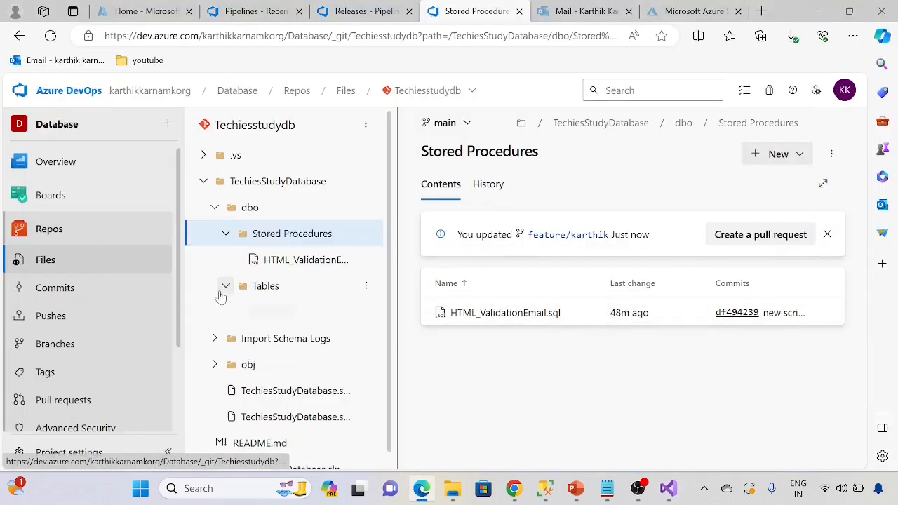
click(311, 320)
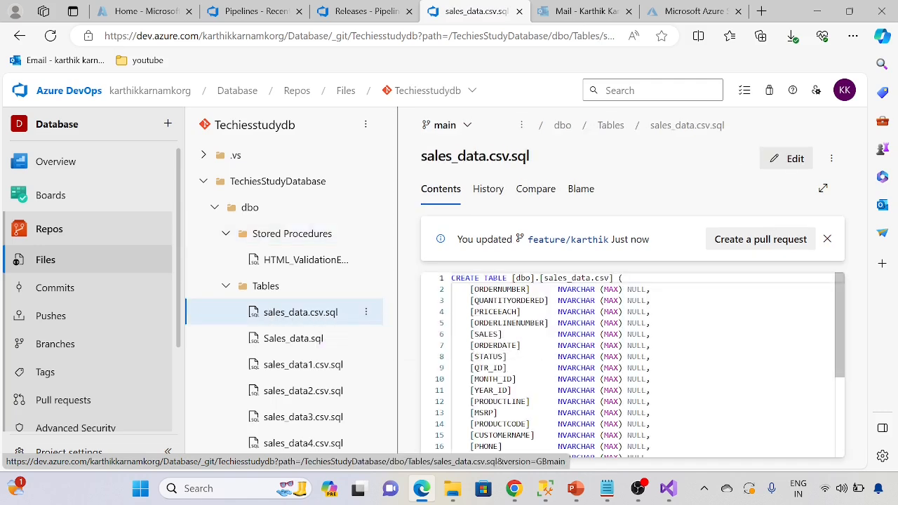
drag(557, 289, 651, 289)
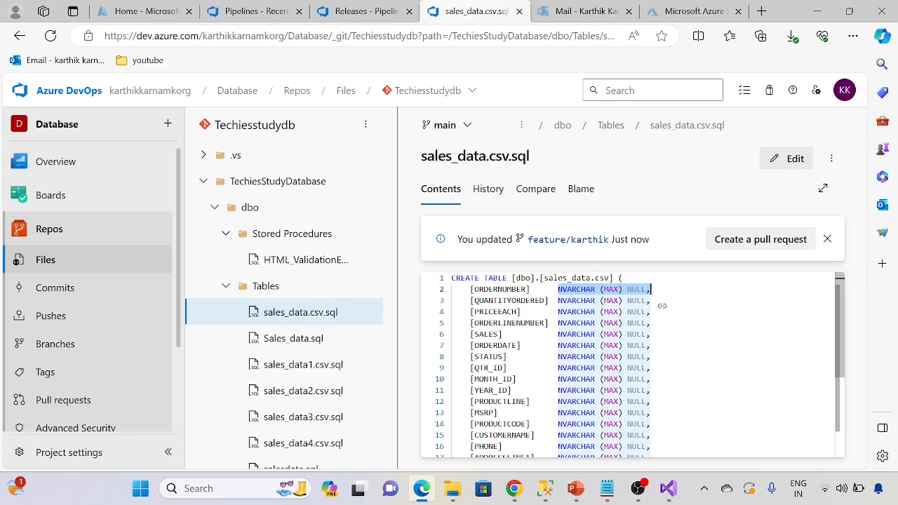
scroll(279, 359, down, 1)
scroll(281, 358, down, 3)
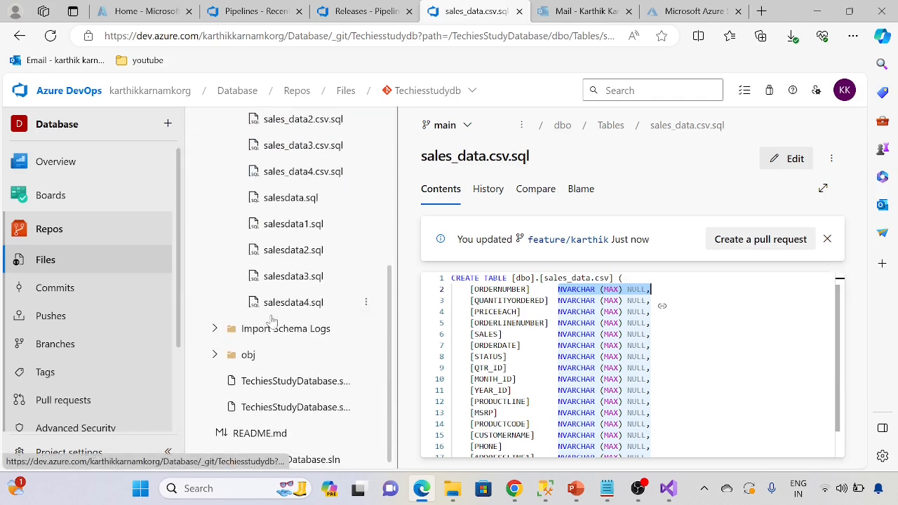
scroll(290, 326, up, 2)
scroll(302, 322, up, 1)
click(226, 286)
click(226, 233)
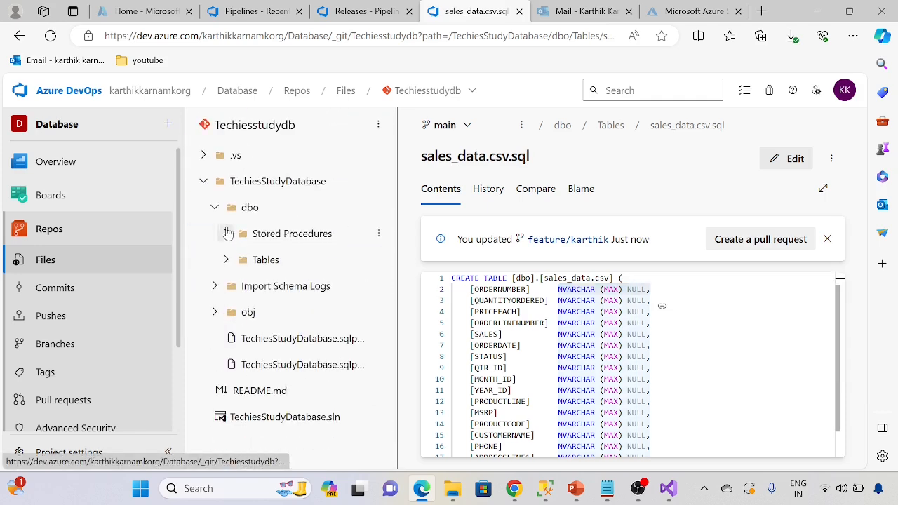
click(215, 208)
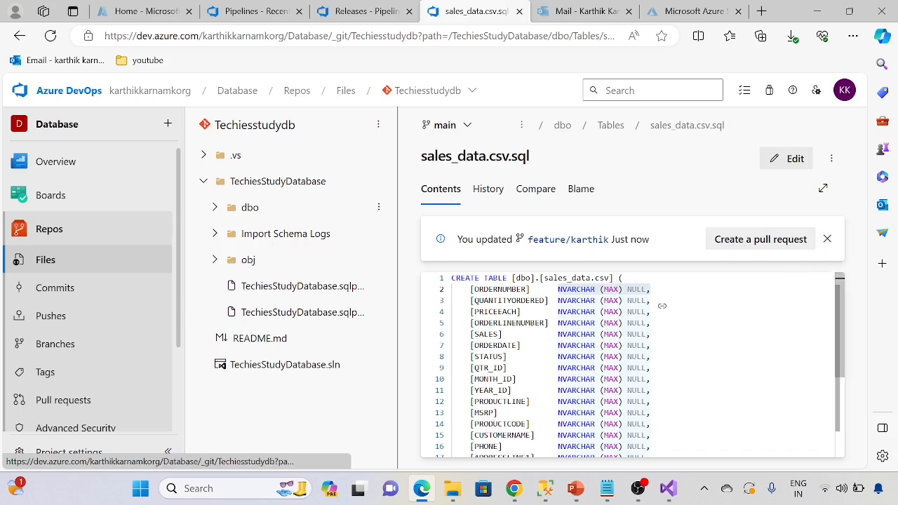
Step: Create a pull request from the feature branch into main, adding the suggested user as reviewer and linking no work items
click(761, 239)
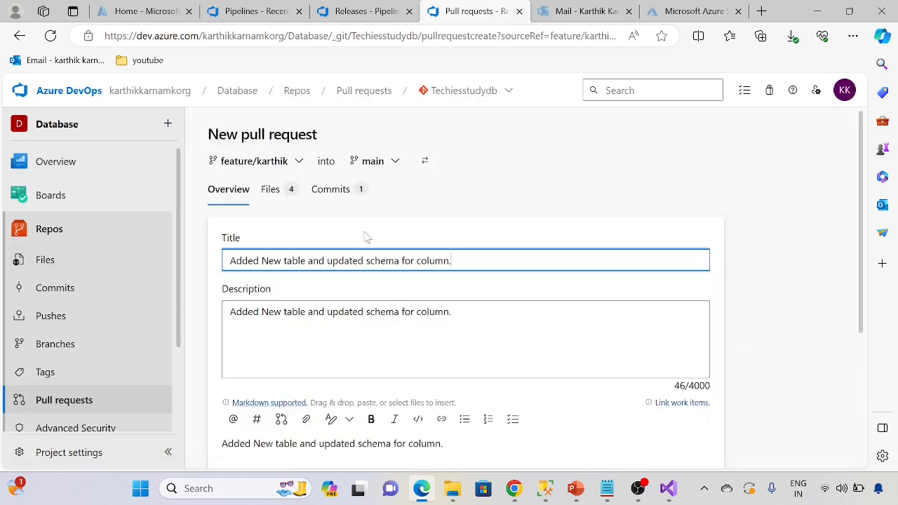
scroll(371, 337, down, 3)
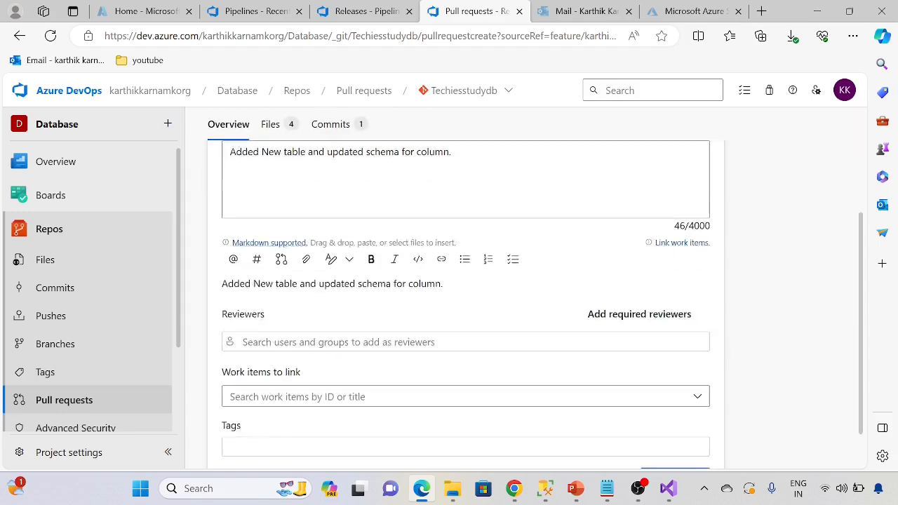
scroll(270, 394, up, 1)
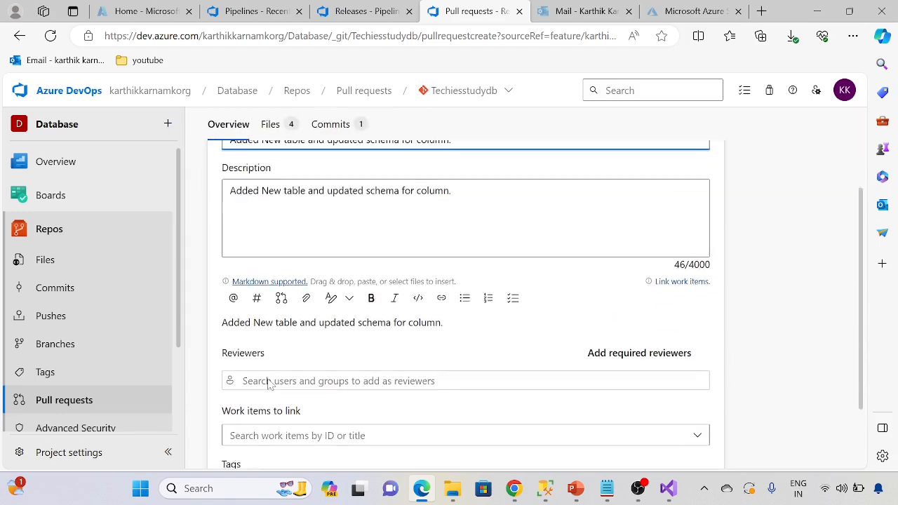
click(274, 349)
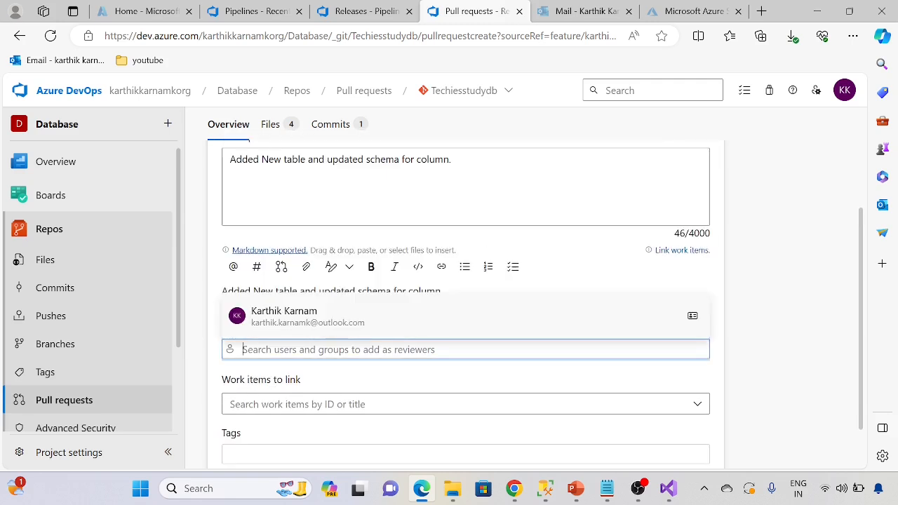
click(291, 321)
scroll(471, 363, down, 1)
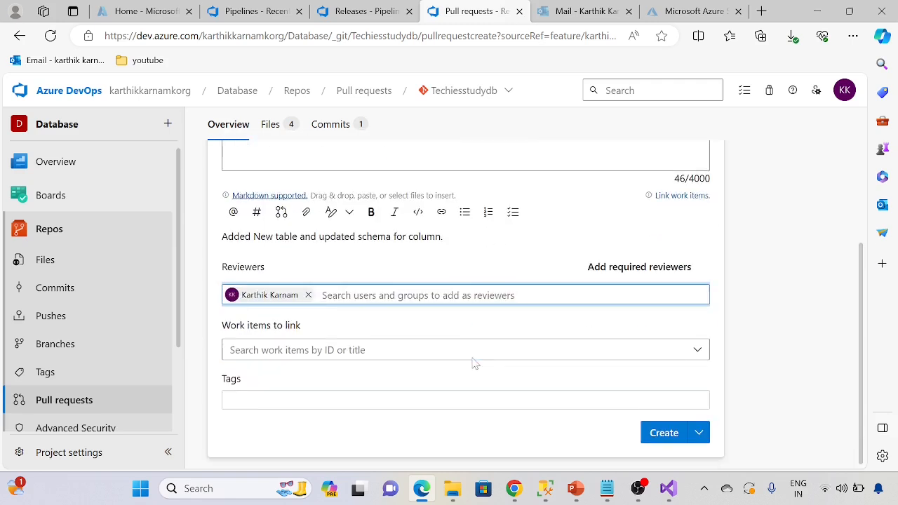
click(302, 349)
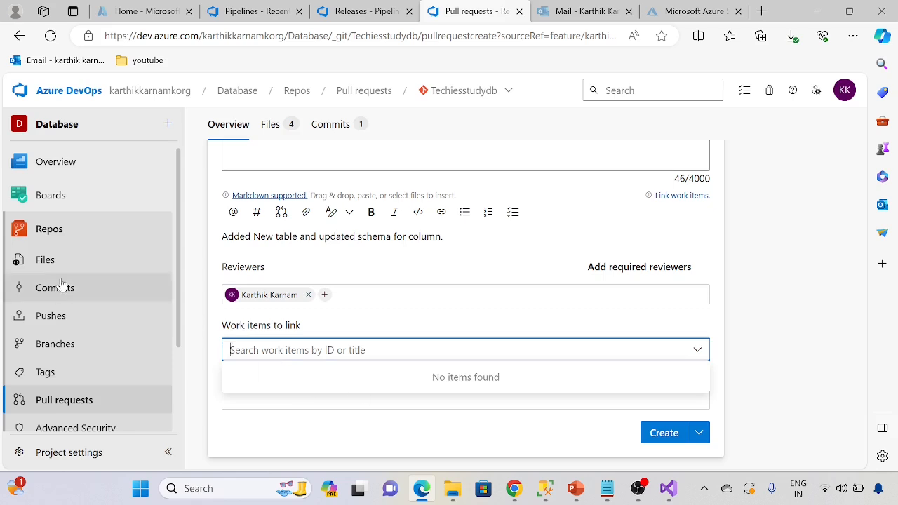
click(474, 325)
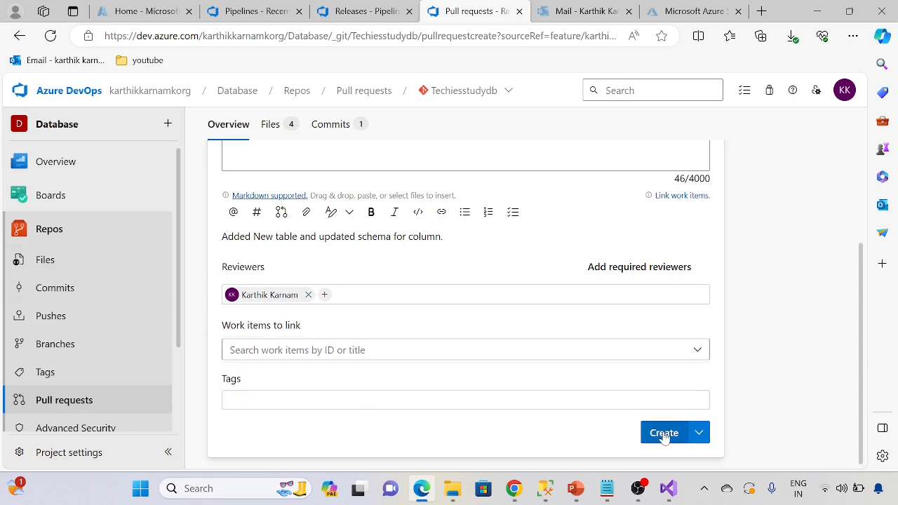
click(664, 433)
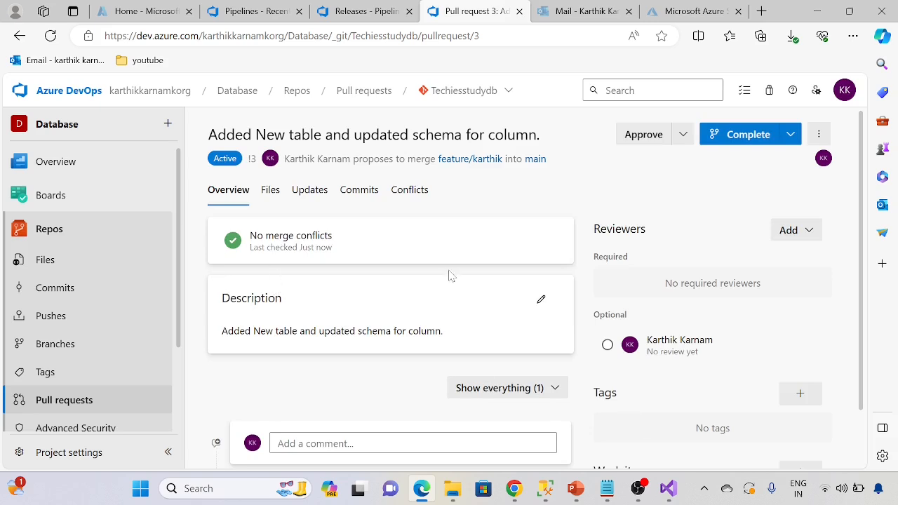
Step: Check the new pull request for merge conflicts and approve it
click(414, 195)
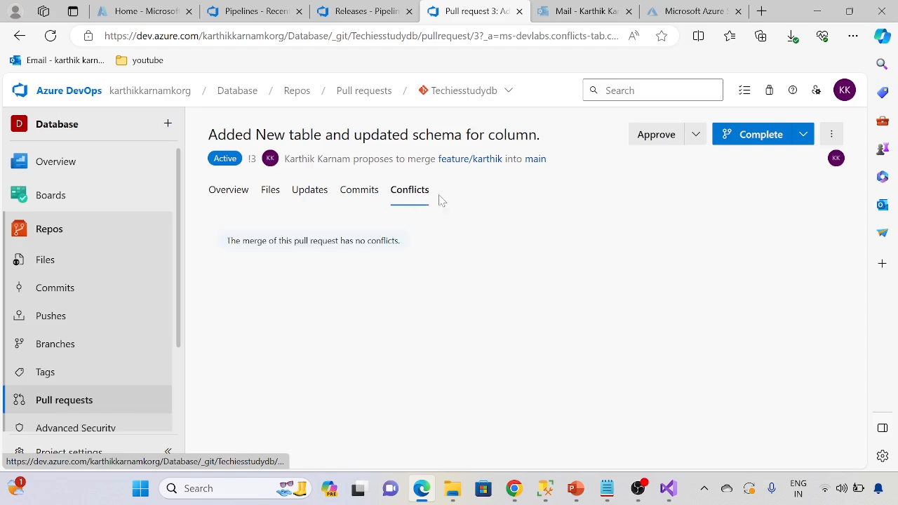
click(239, 198)
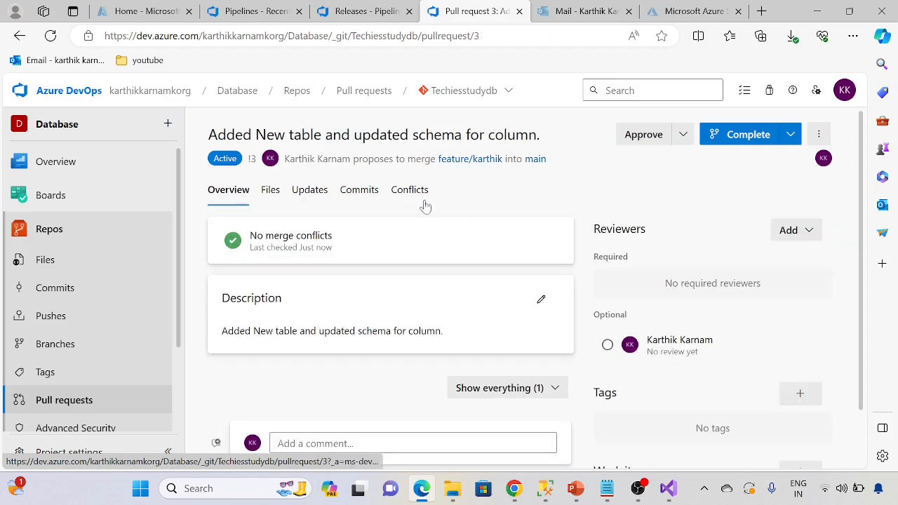
scroll(369, 329, down, 1)
scroll(375, 339, up, 1)
click(683, 135)
click(595, 164)
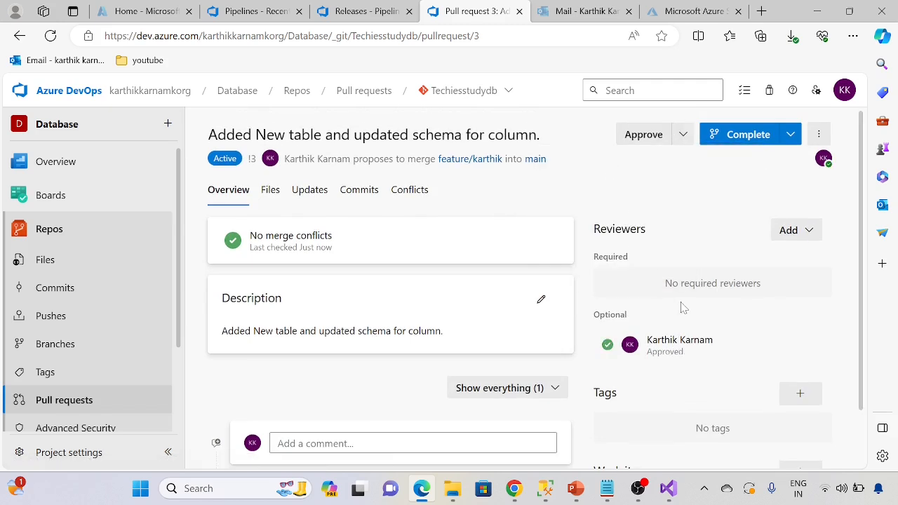
Step: Complete the pull request into main with the Merge (no fast forward) type, keeping the feature branch
click(791, 134)
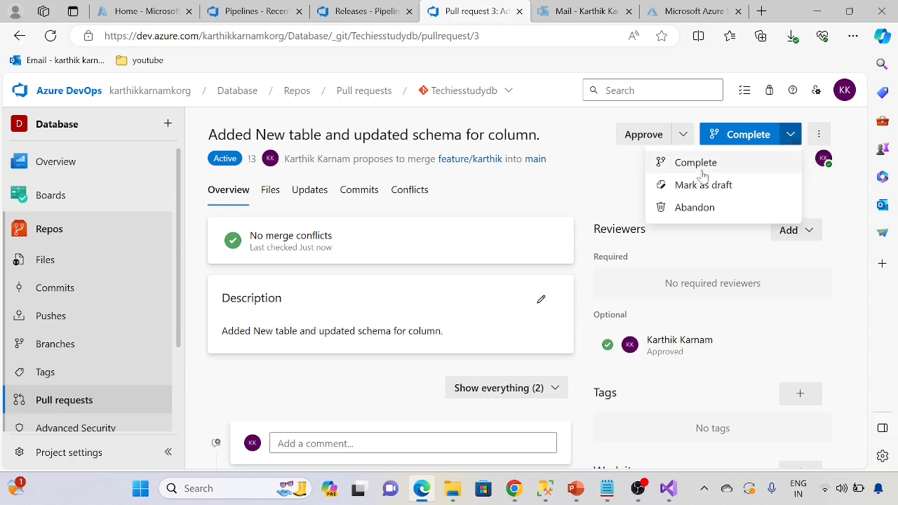
click(696, 162)
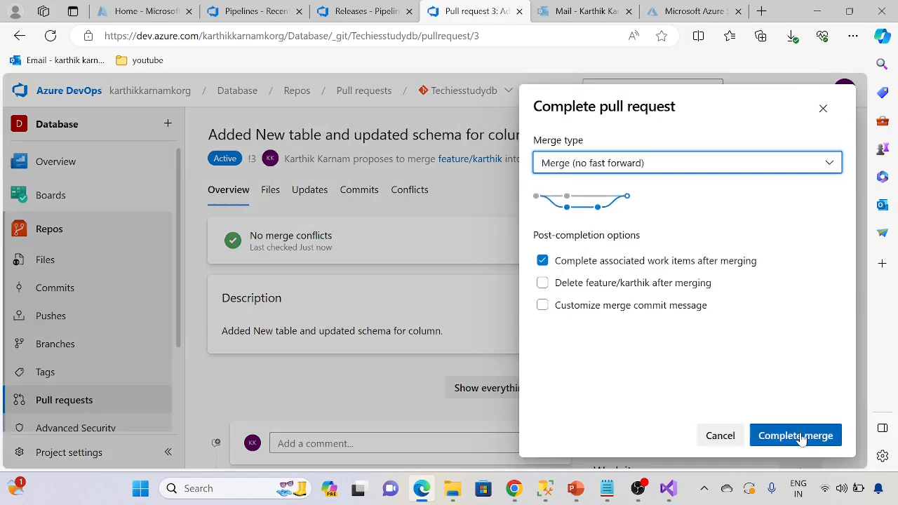
click(803, 436)
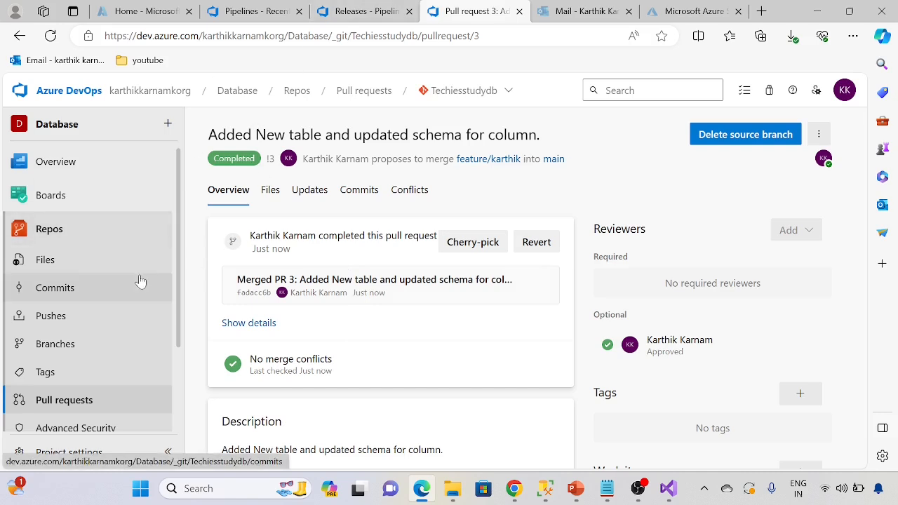
Step: Examine the main branch's dbo Tables file list and the ORDERNUMBER data type in sales_data.csv.sql
click(57, 343)
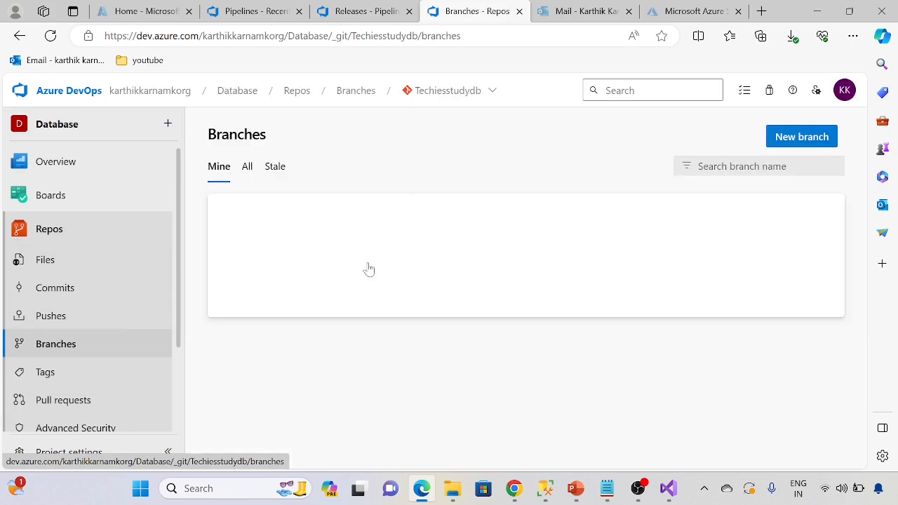
click(267, 303)
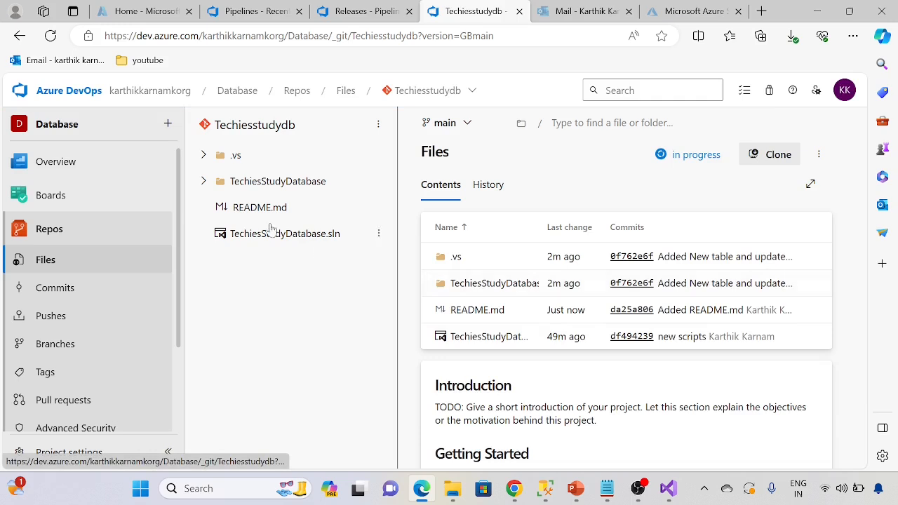
click(499, 283)
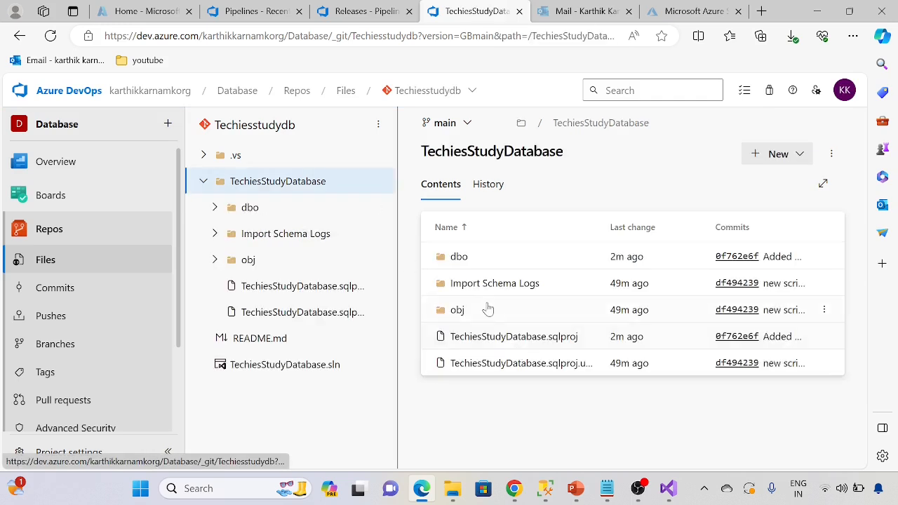
click(477, 258)
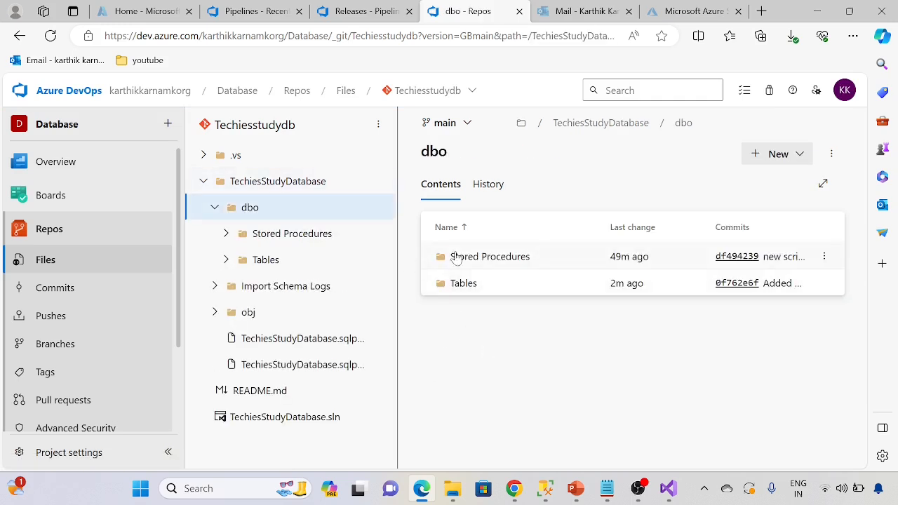
click(457, 284)
scroll(571, 381, down, 3)
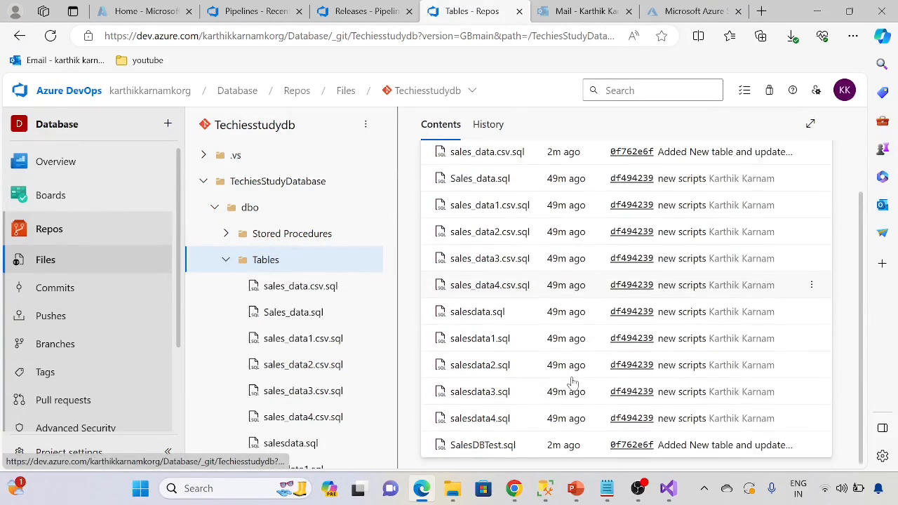
scroll(491, 341, up, 3)
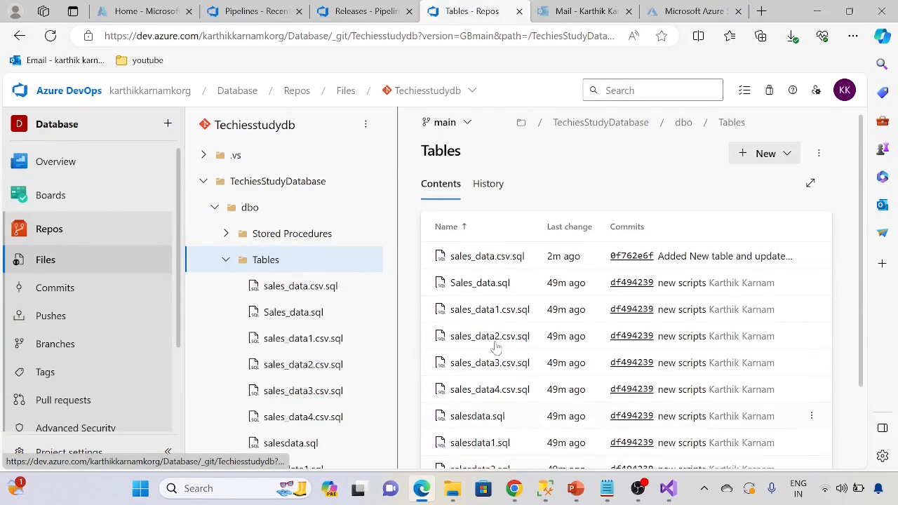
click(487, 260)
drag(555, 233, 646, 234)
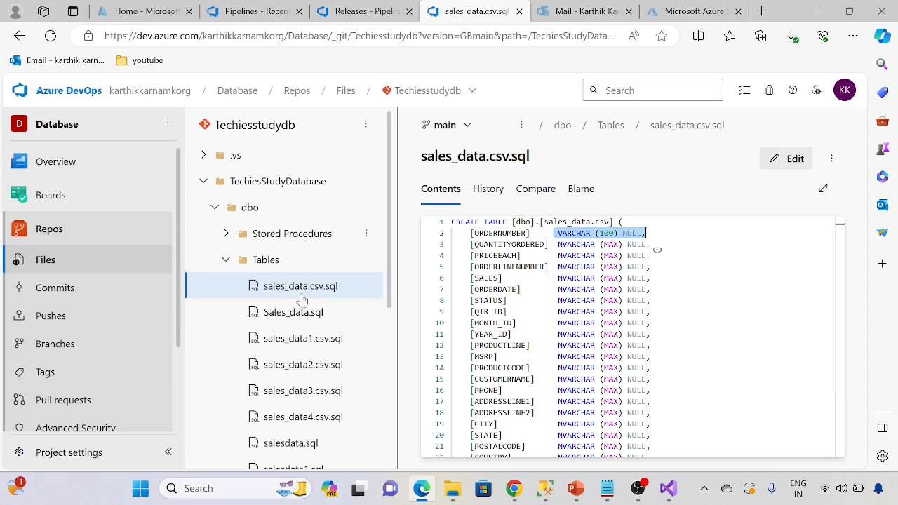
scroll(309, 309, down, 4)
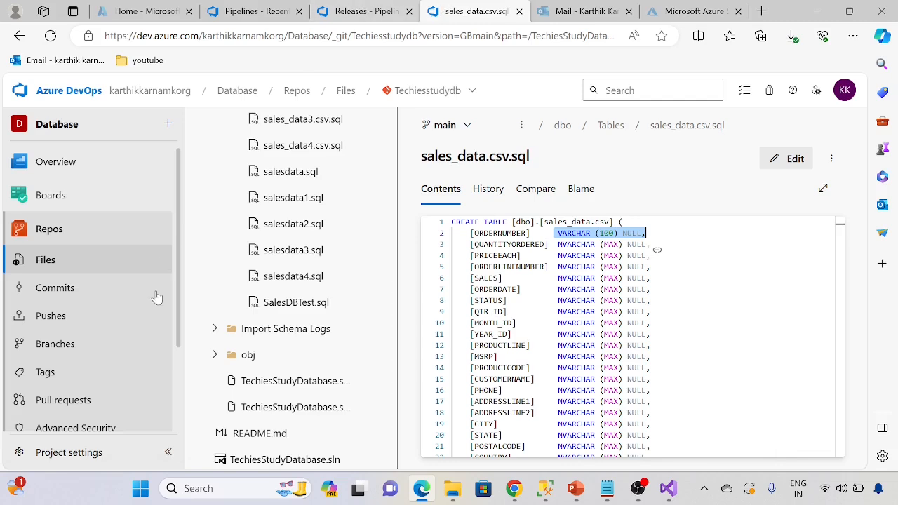
Step: Check the run status of the Database-.NET Desktop-CI pipeline, including the run triggered by the merged pull request
scroll(99, 362, down, 3)
click(71, 356)
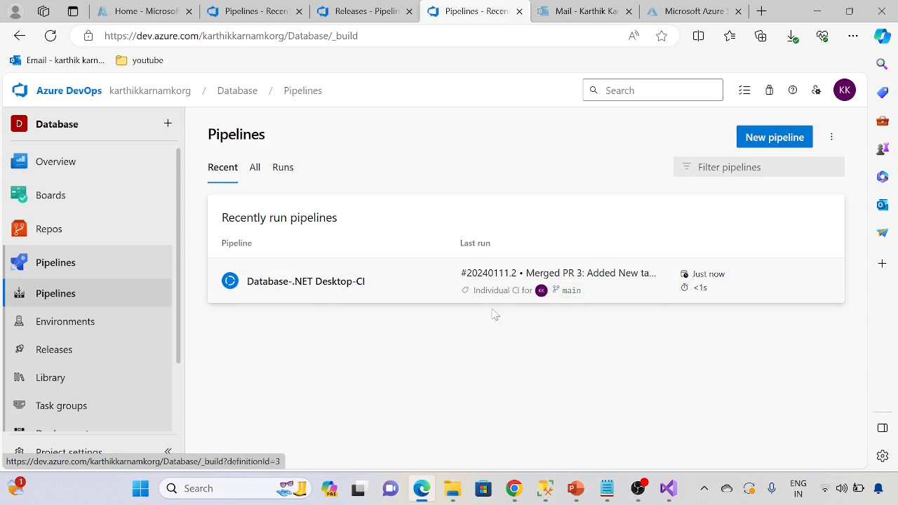
click(326, 284)
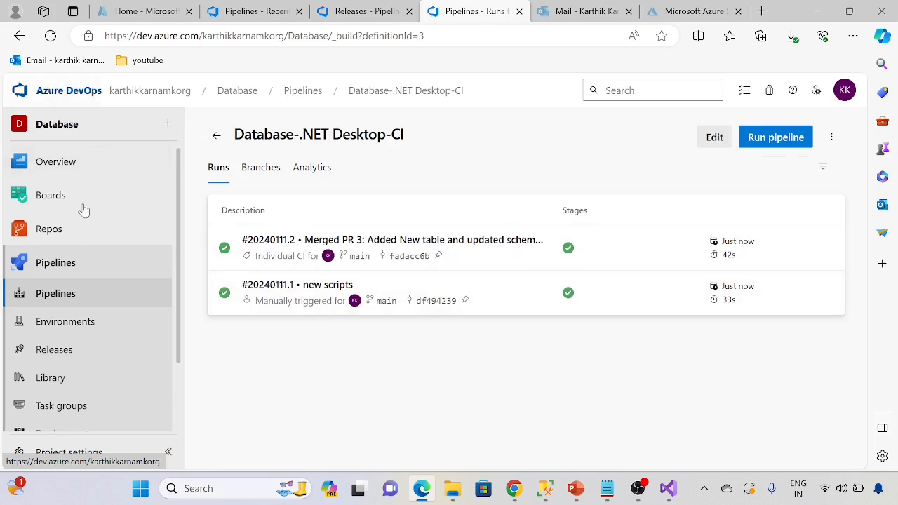
click(91, 293)
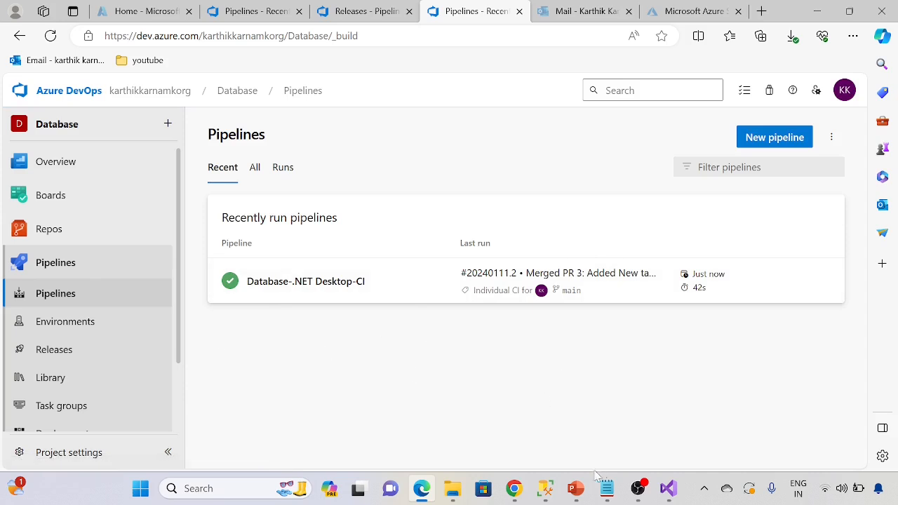
Step: Switch to SQL Server Management Studio and examine the techiesstudyprod tables and the column data types of dbo.sales_data.csv
click(545, 489)
click(43, 176)
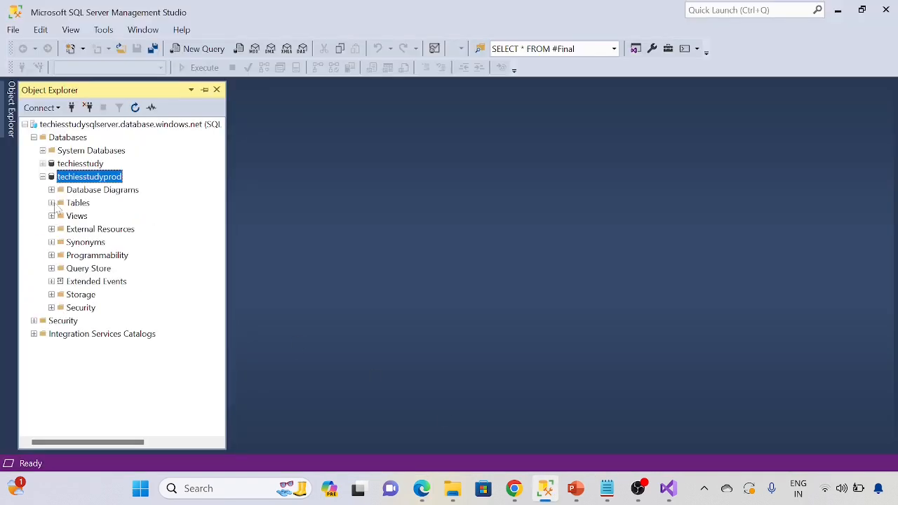
click(51, 203)
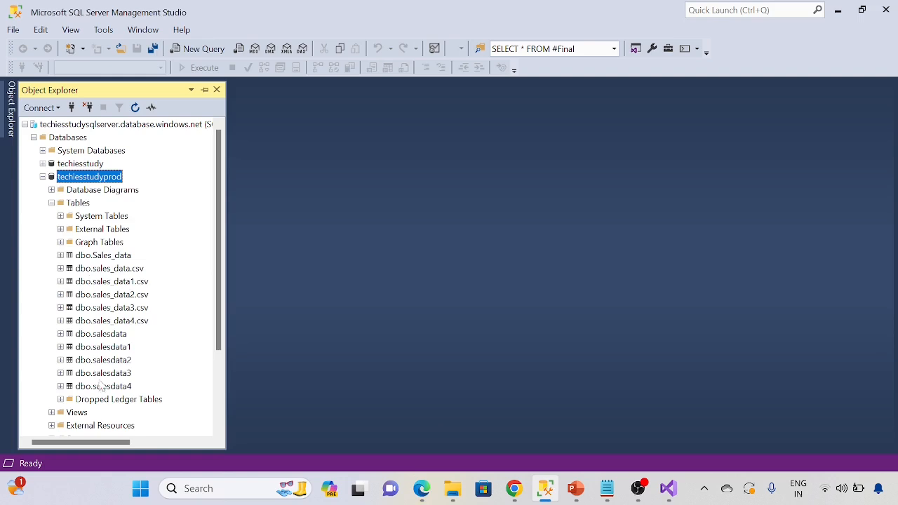
click(60, 269)
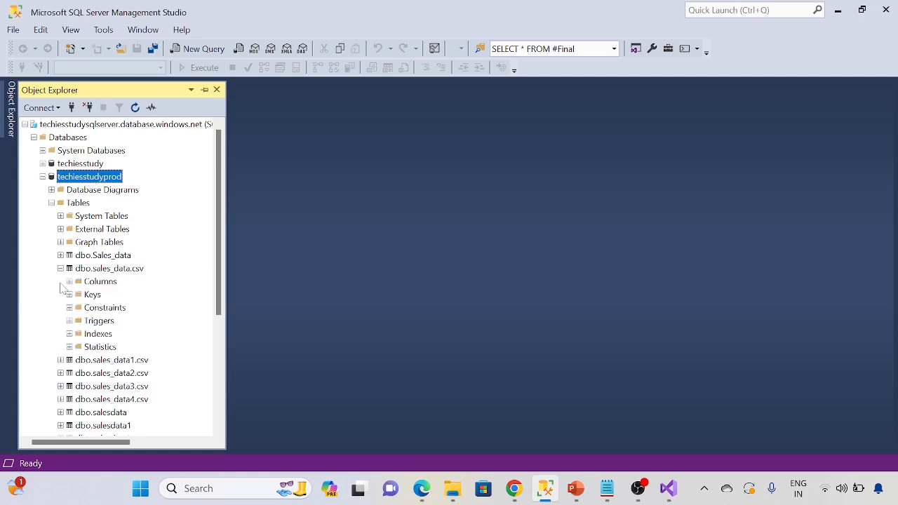
click(69, 281)
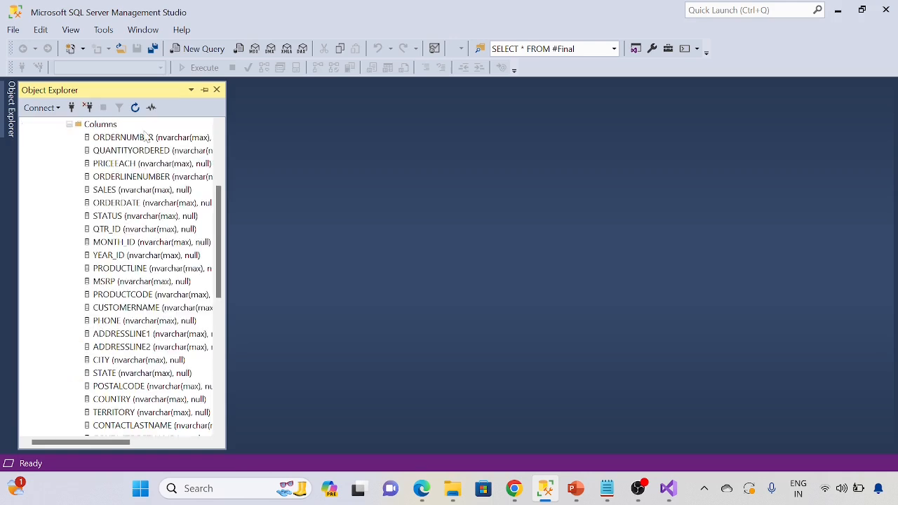
drag(216, 239, 222, 172)
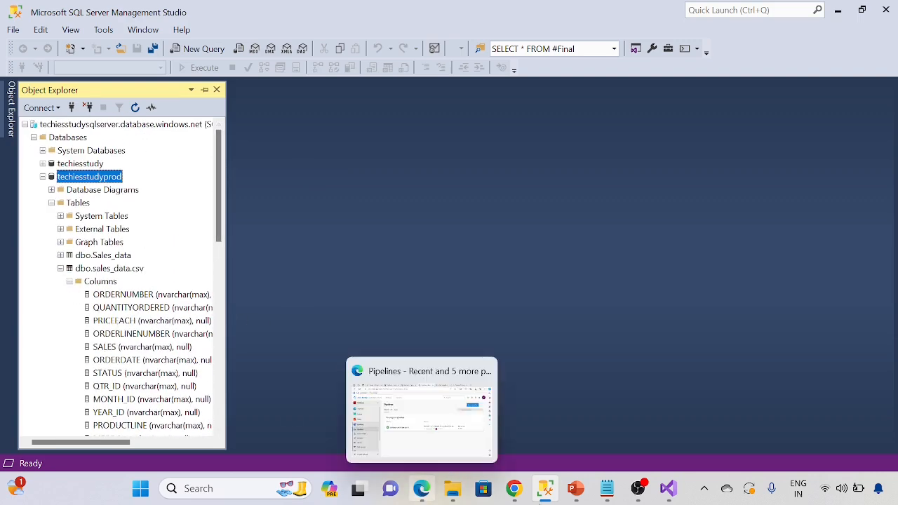
Step: Return to Azure DevOps, create a release in New release pipeline from Database-.NET Desktop-CI artifact version 20240111.2, and open its progress
click(421, 489)
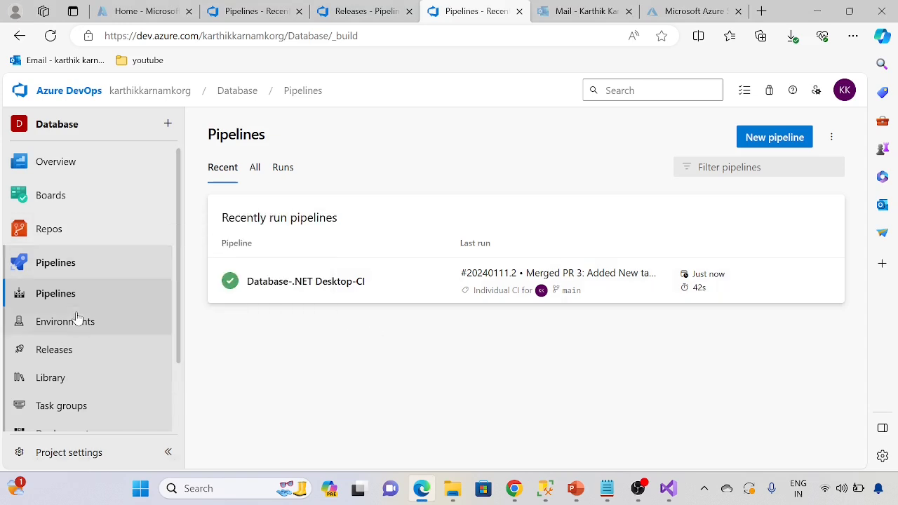
click(77, 350)
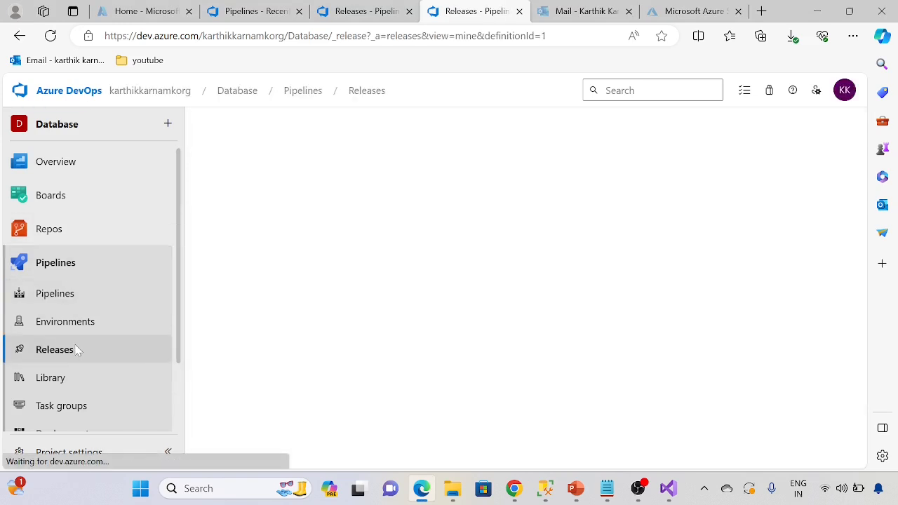
click(746, 138)
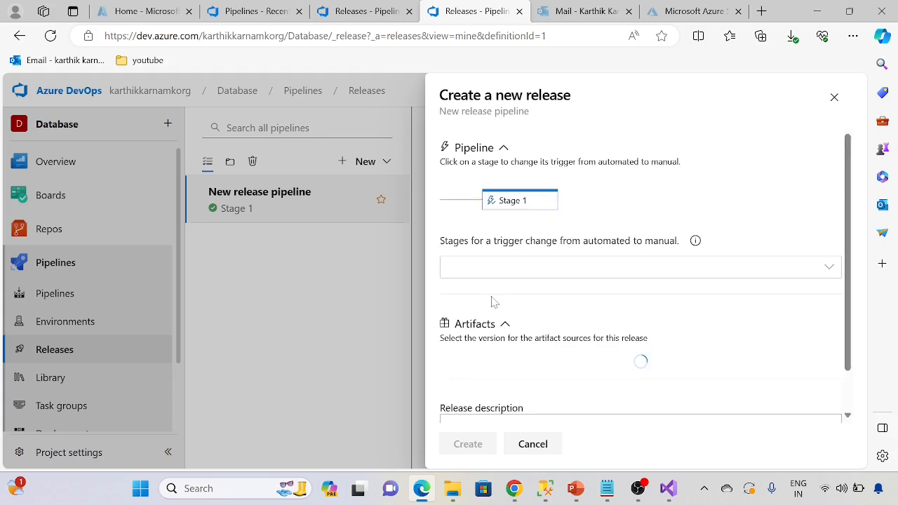
scroll(532, 337, down, 1)
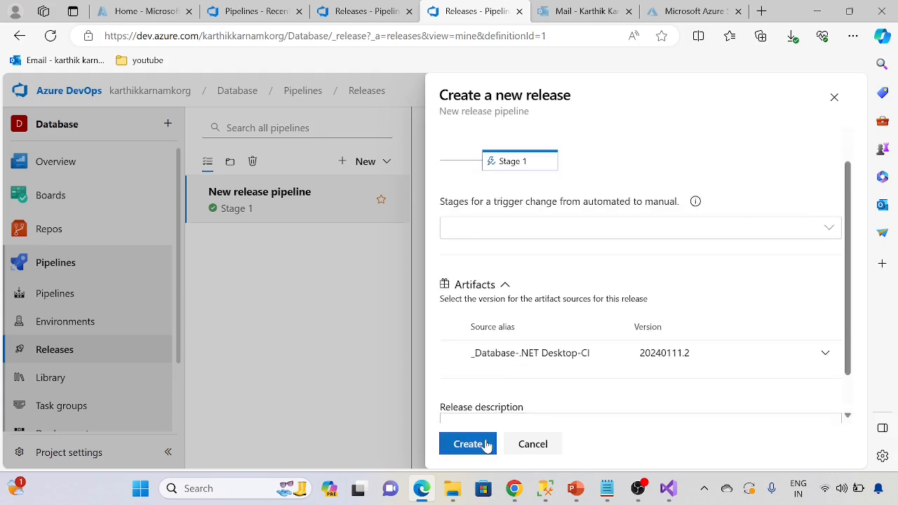
click(484, 443)
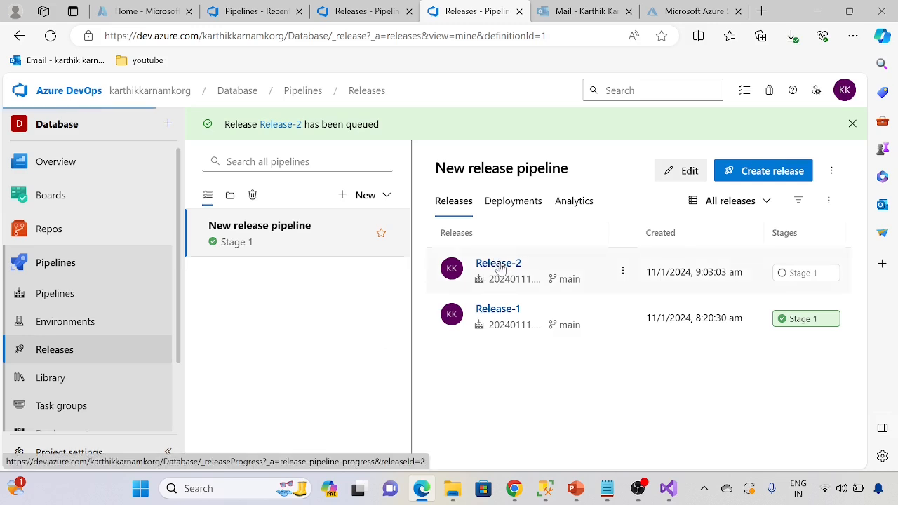
click(499, 265)
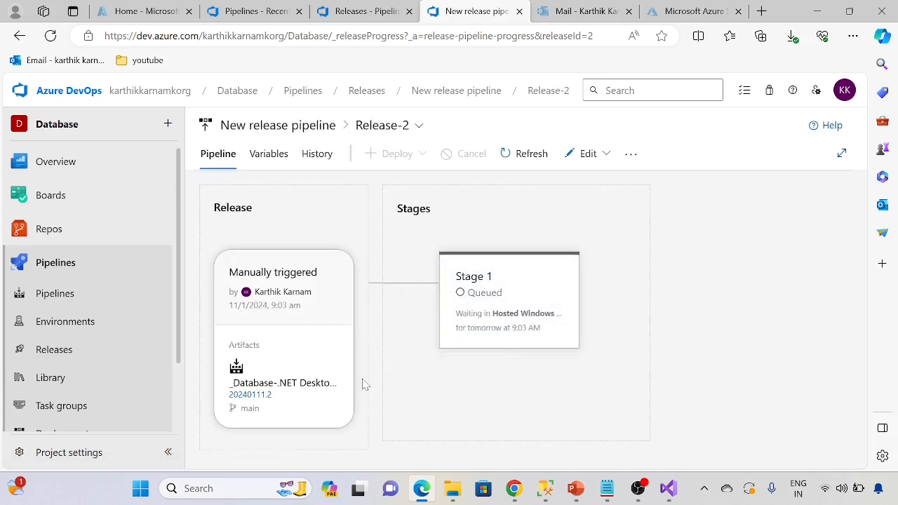
mouse_move(479, 351)
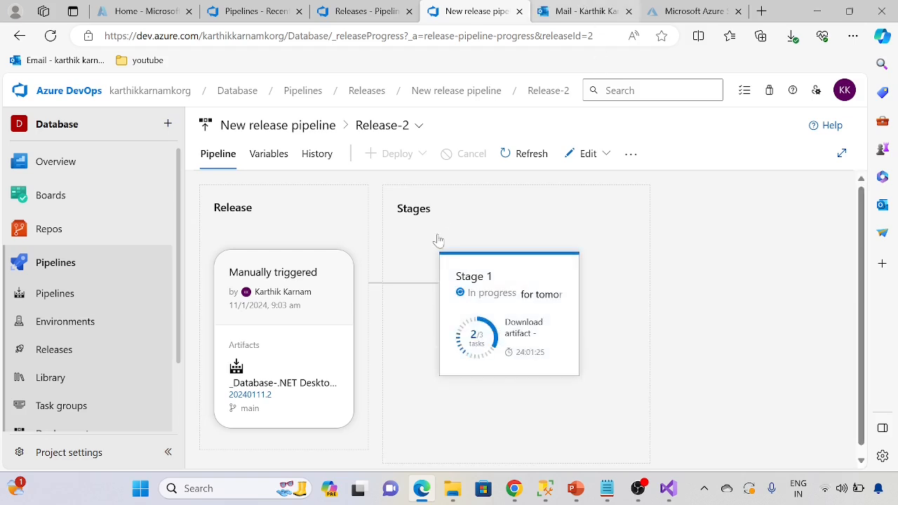
Step: Switch to the Outlook inbox and look through the Azure DevOps build notification emails
key(ctrl+Tab)
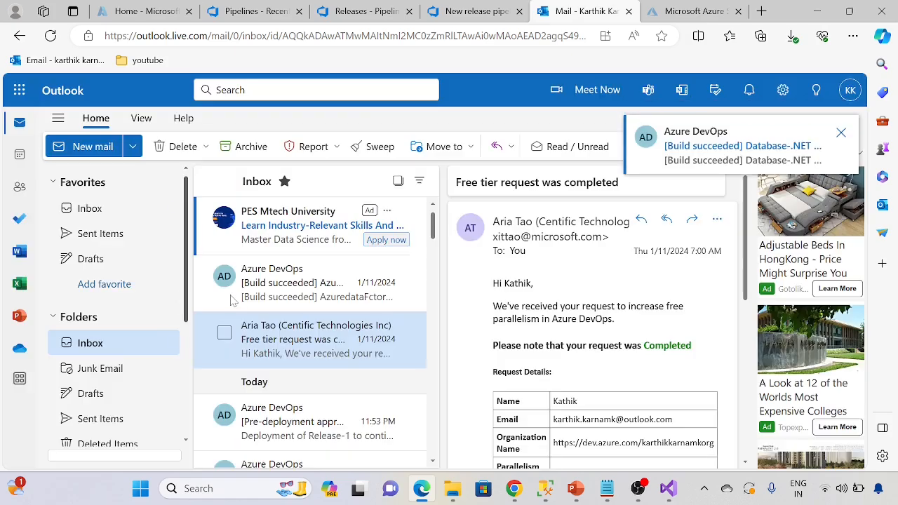
scroll(168, 309, down, 1)
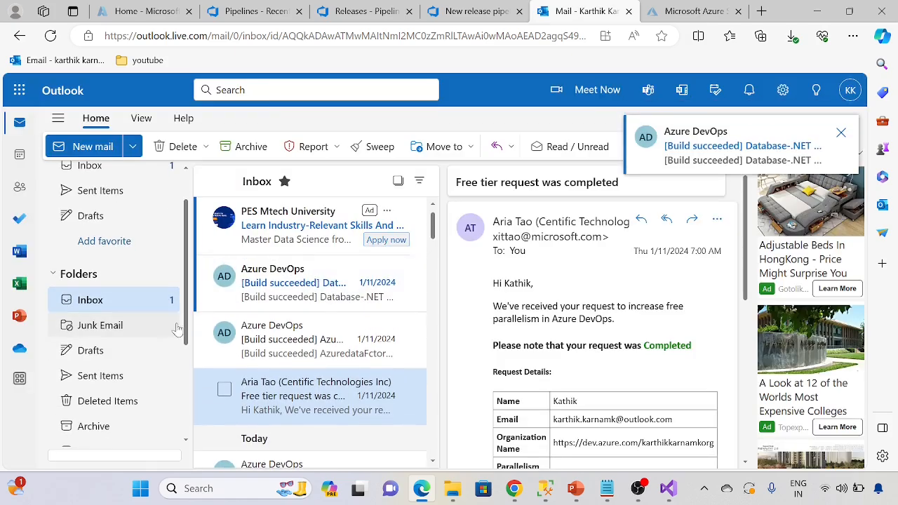
click(290, 298)
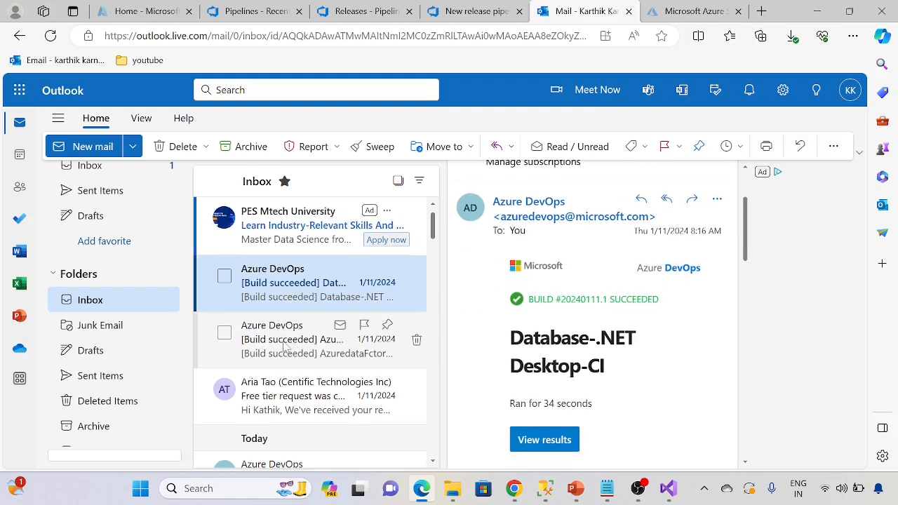
click(285, 346)
click(275, 286)
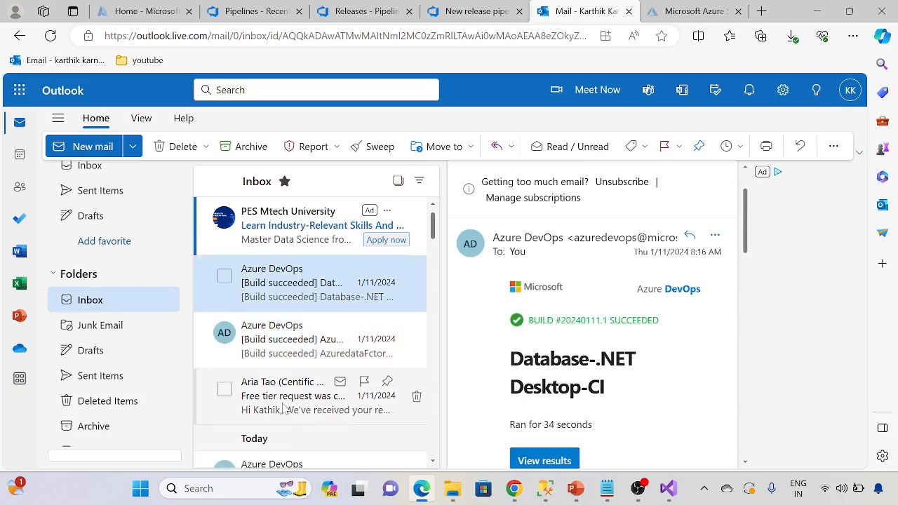
Step: Read the free tier request email about Azure DevOps parallelism, including its request details and useful information links
click(281, 408)
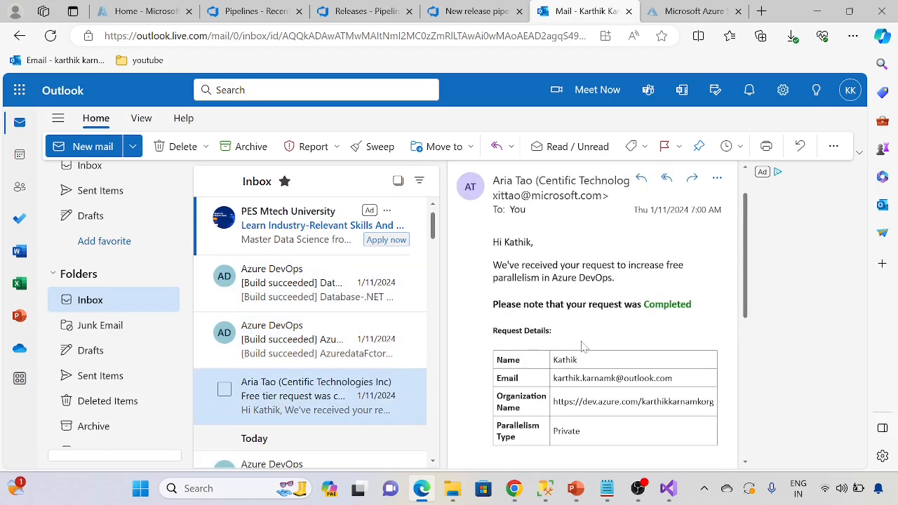
scroll(583, 394, down, 1)
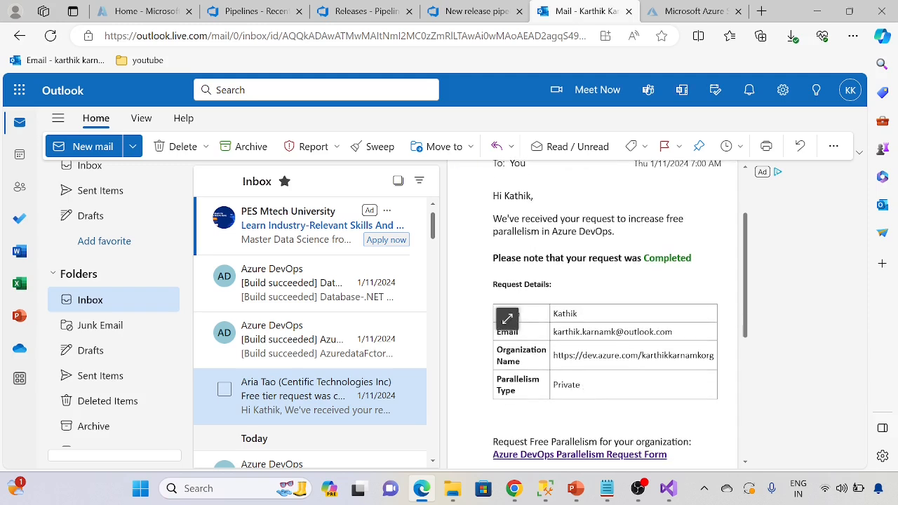
scroll(583, 315, up, 2)
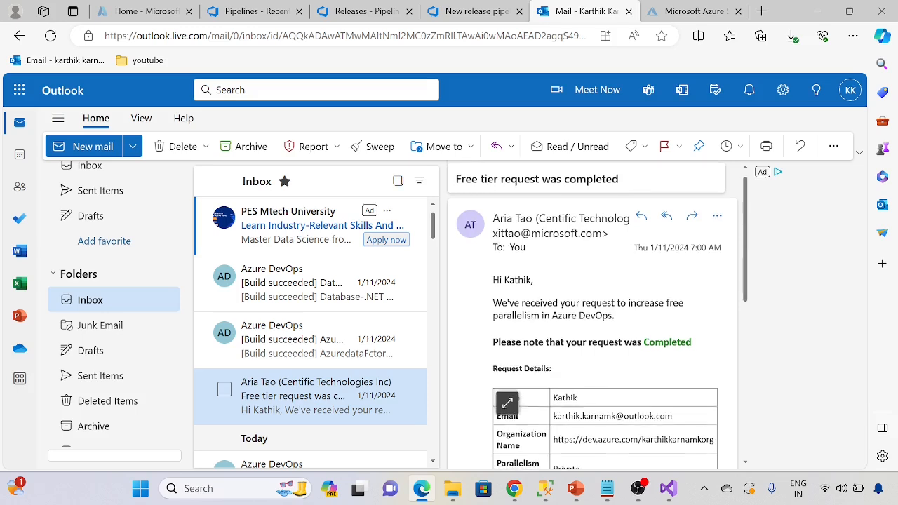
scroll(577, 297, down, 2)
scroll(622, 388, down, 3)
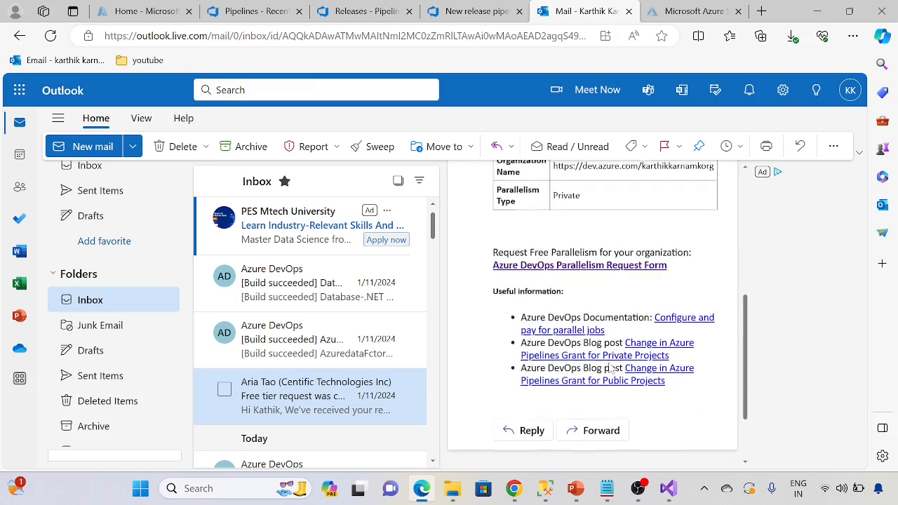
scroll(497, 384, up, 2)
scroll(496, 384, up, 3)
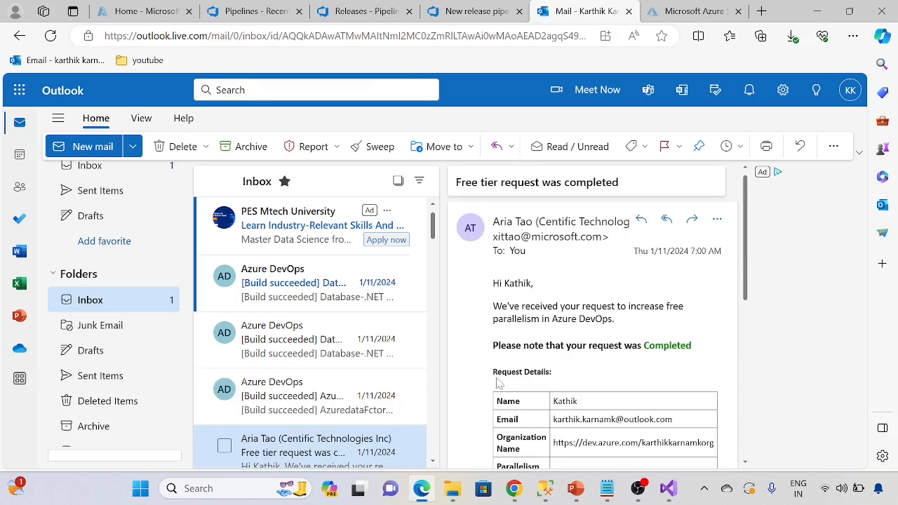
Step: View the newest Database-.NET Desktop-CI build email, and reopen the newest release's progress in Azure DevOps
click(303, 289)
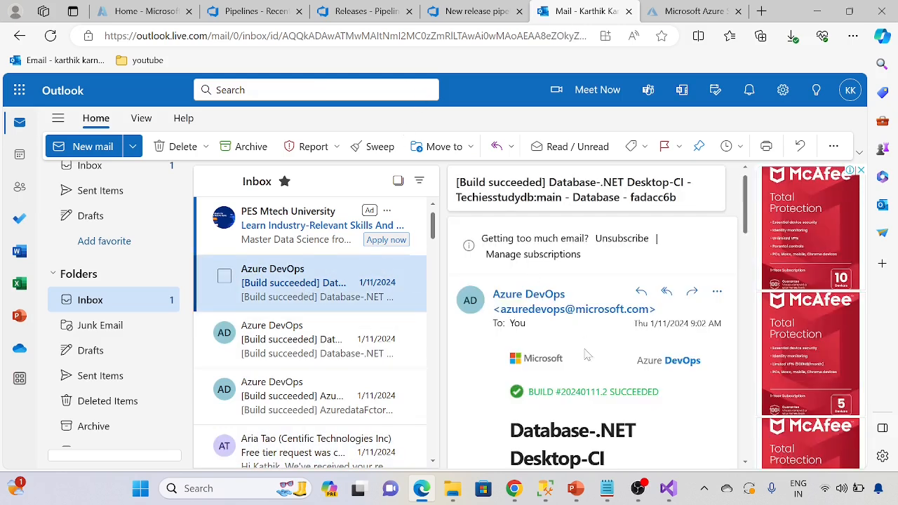
click(380, 6)
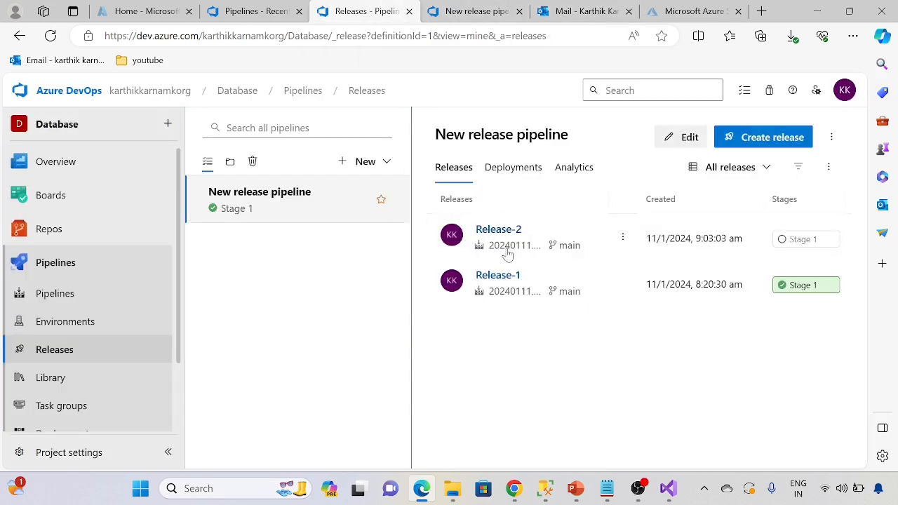
click(496, 230)
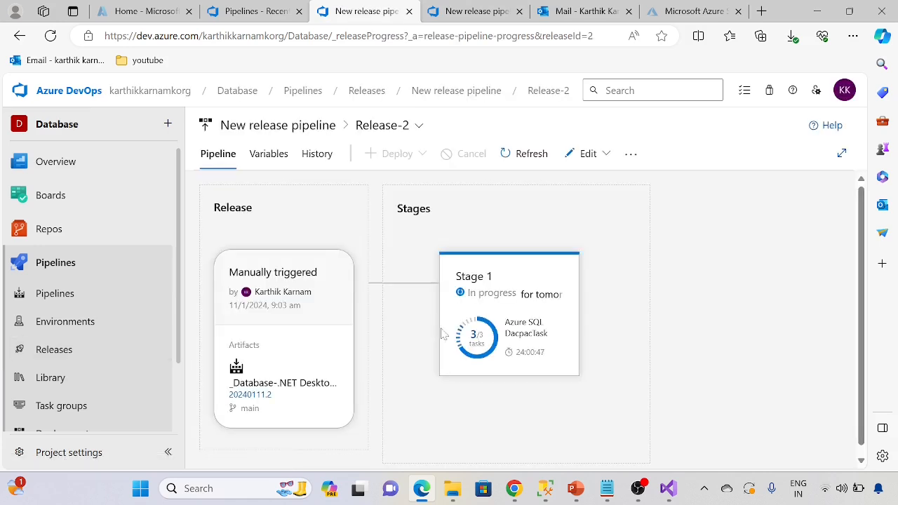
Step: View Release-2's Stage 1 deployment logs, including the Azure SQL DacpacTask log through to its end, and close that log
click(546, 393)
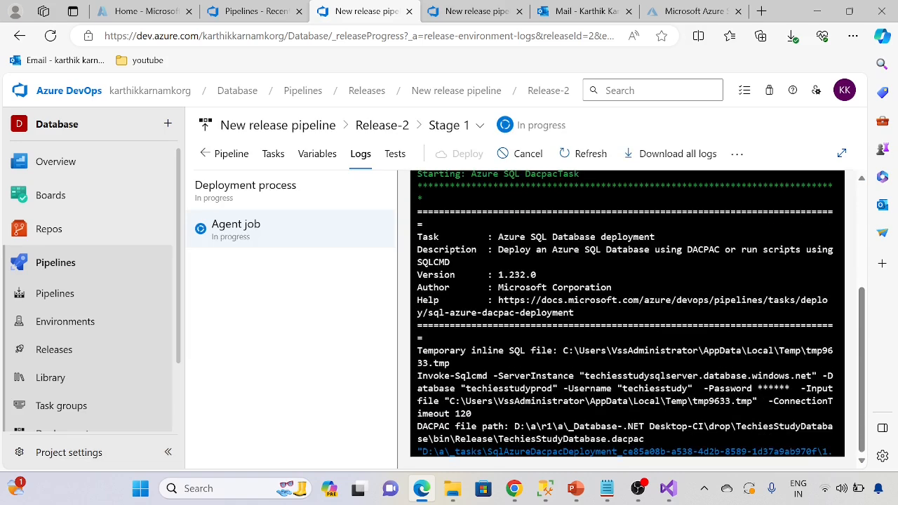
scroll(482, 295, up, 3)
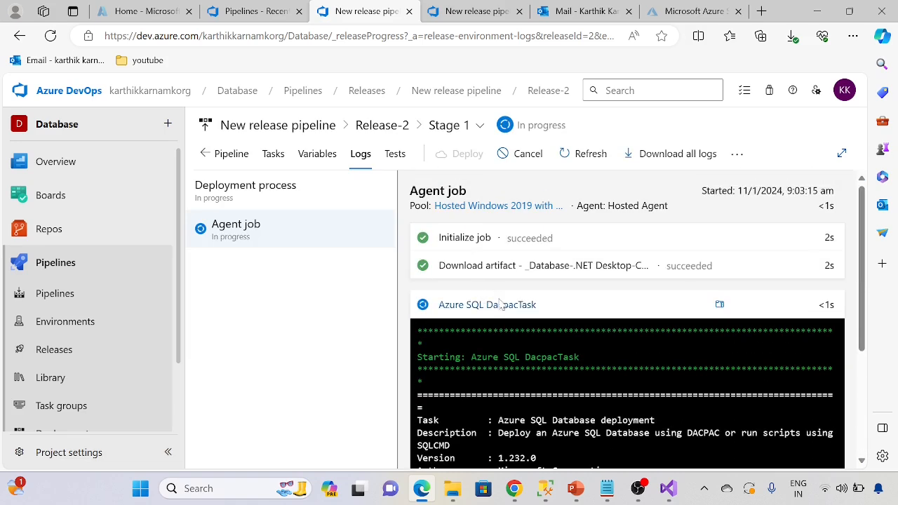
click(498, 304)
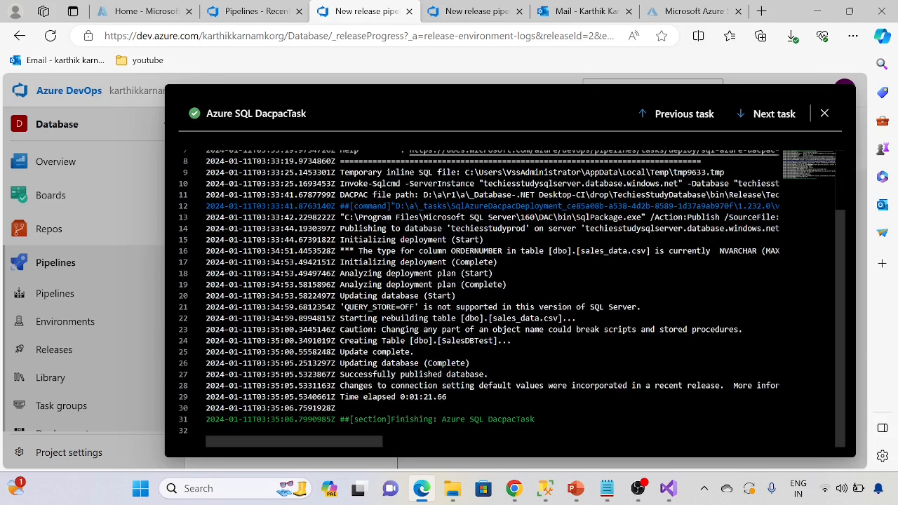
click(825, 114)
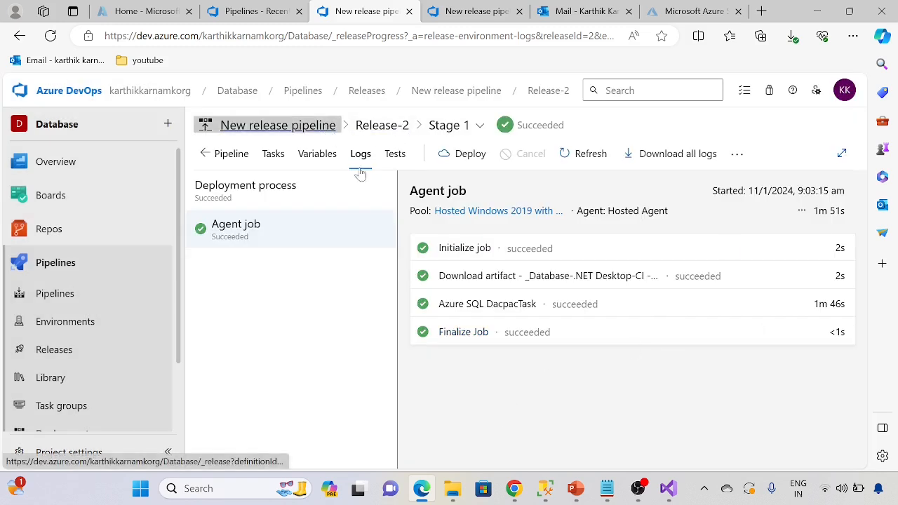
Step: Return to New release pipeline, edit it to rename it as "CI DB Release pipeline", and save the change
click(315, 127)
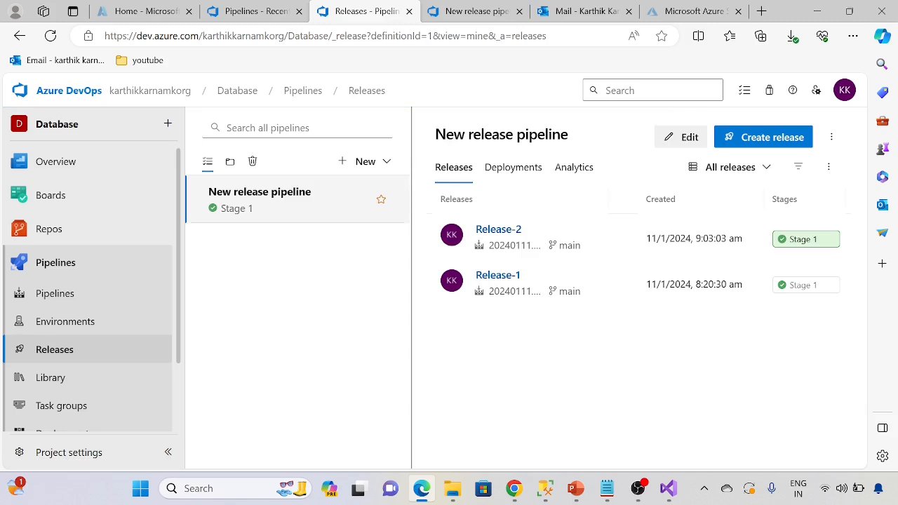
triple_click(549, 133)
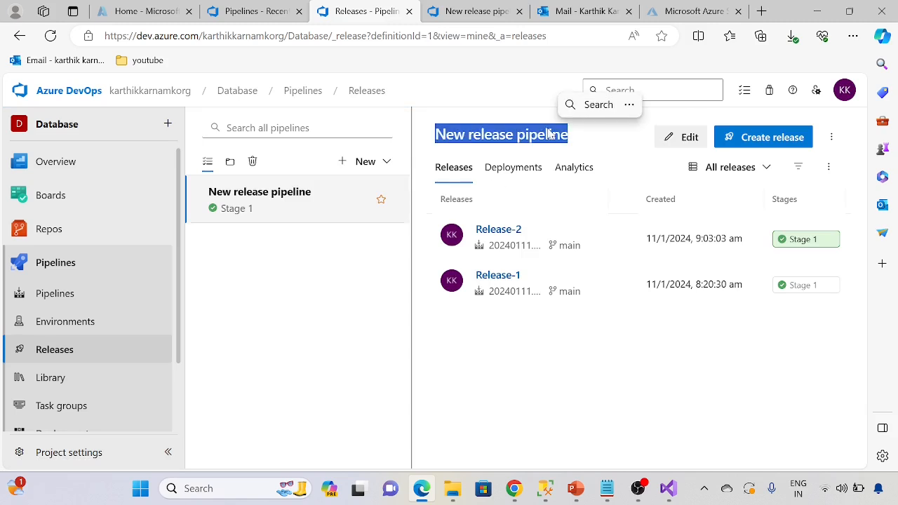
click(666, 146)
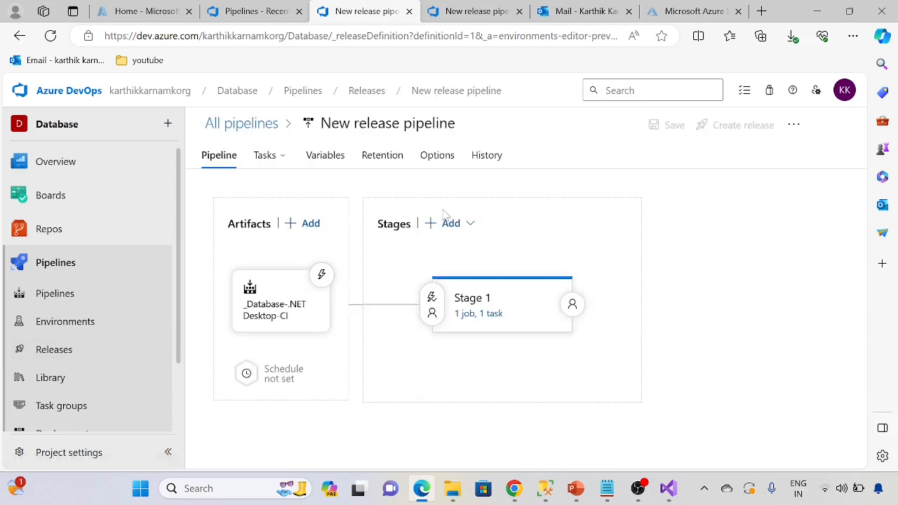
click(393, 124)
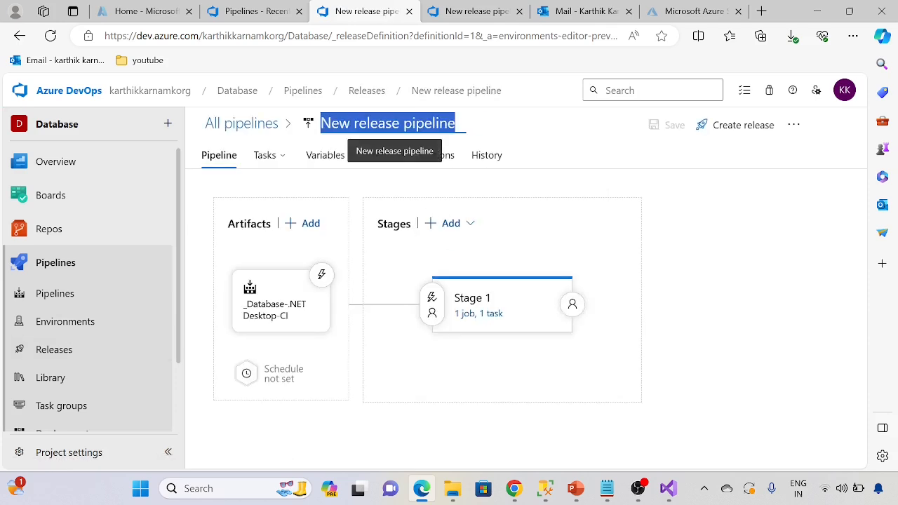
text(CI DB Release pipeline)
click(717, 253)
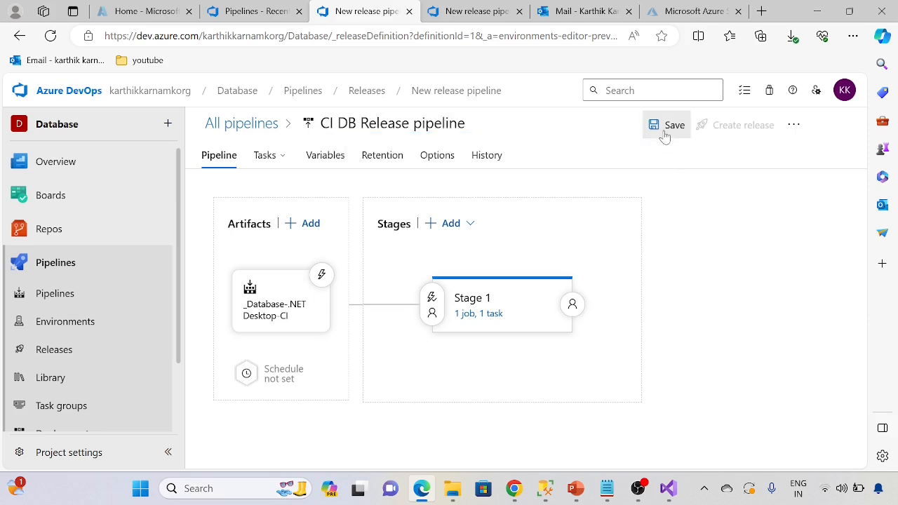
click(664, 126)
click(521, 327)
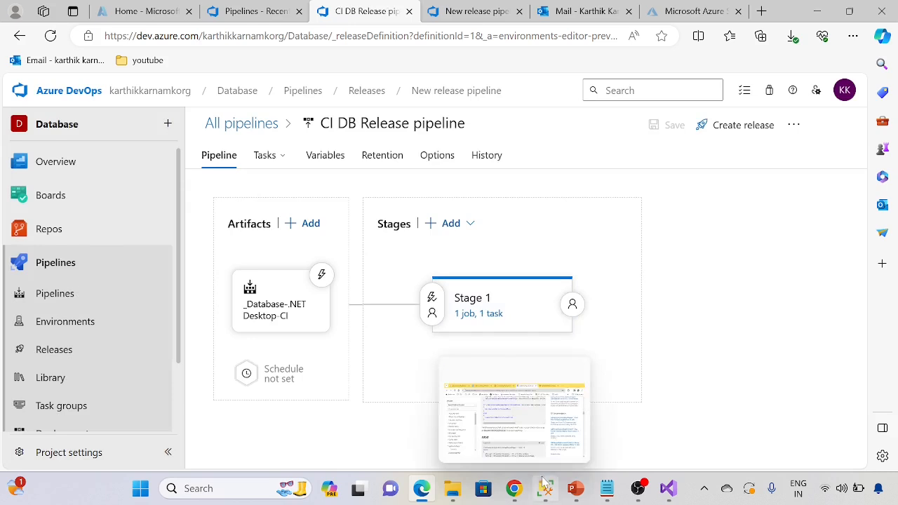
Step: Switch to SQL Server Management Studio, refresh techiesstudyprod, and inspect the columns of its dbo.sales_data.csv table
click(545, 488)
click(43, 176)
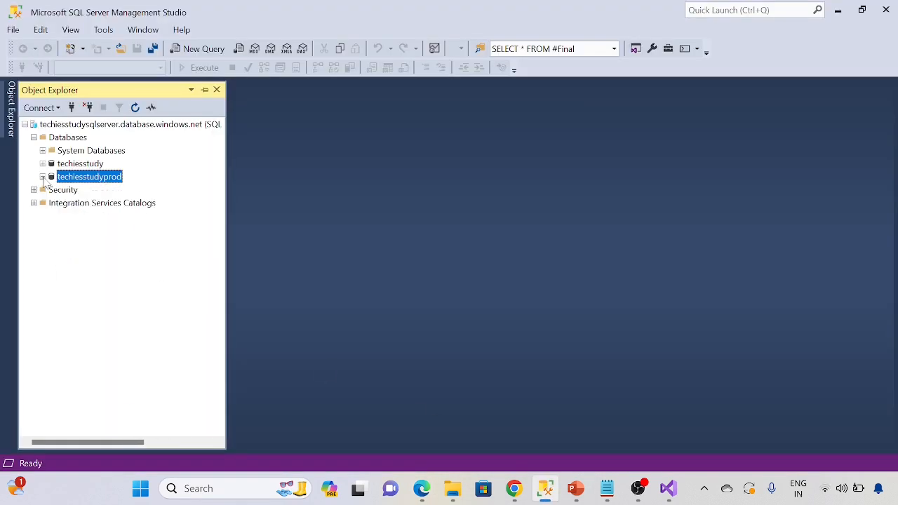
click(134, 107)
click(43, 177)
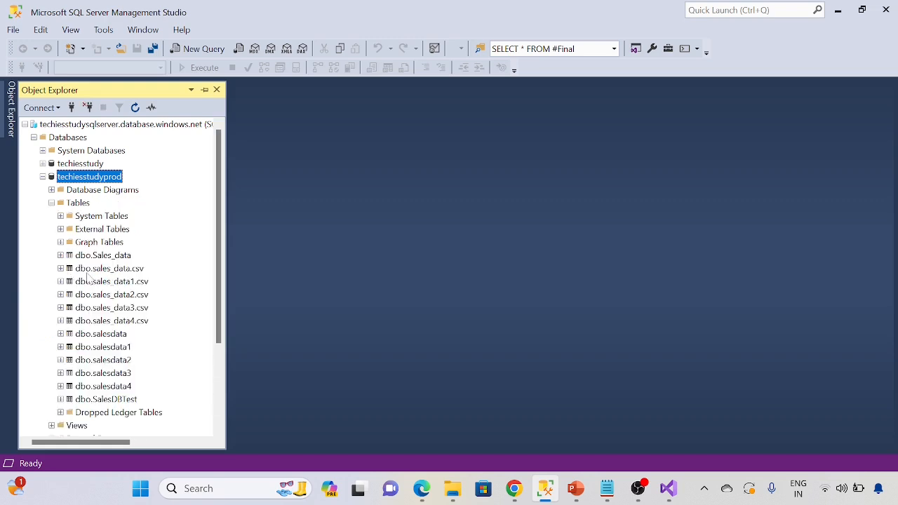
click(60, 269)
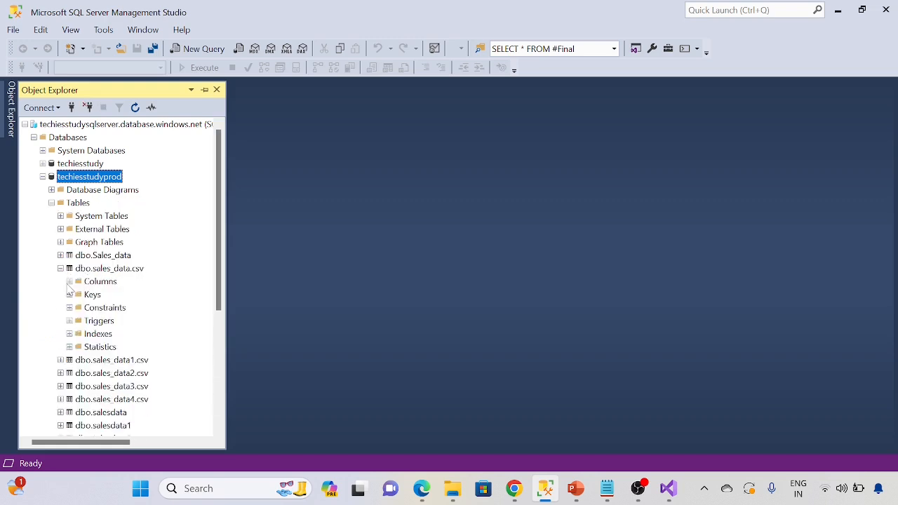
click(70, 281)
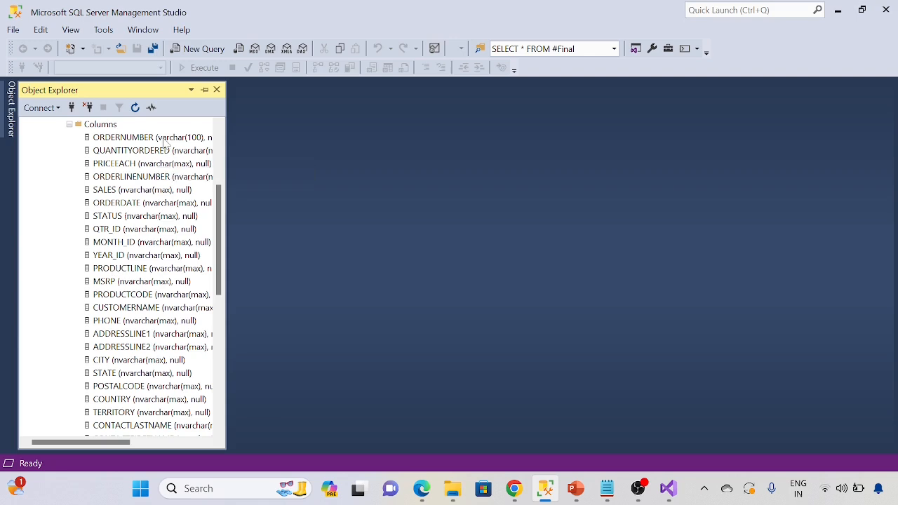
click(70, 125)
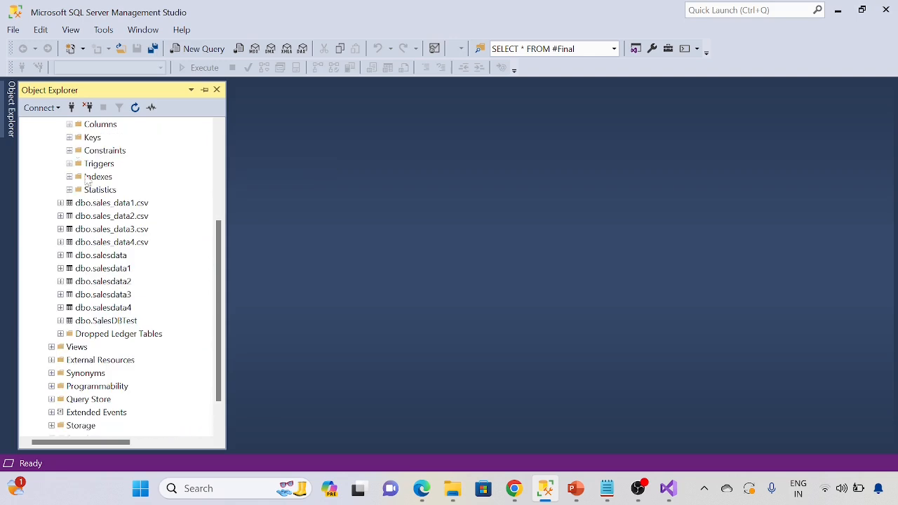
Step: Check the dbo.SalesDBTest table in techiesstudyprod, and list the tables of the techiesstudy database for comparison
click(102, 321)
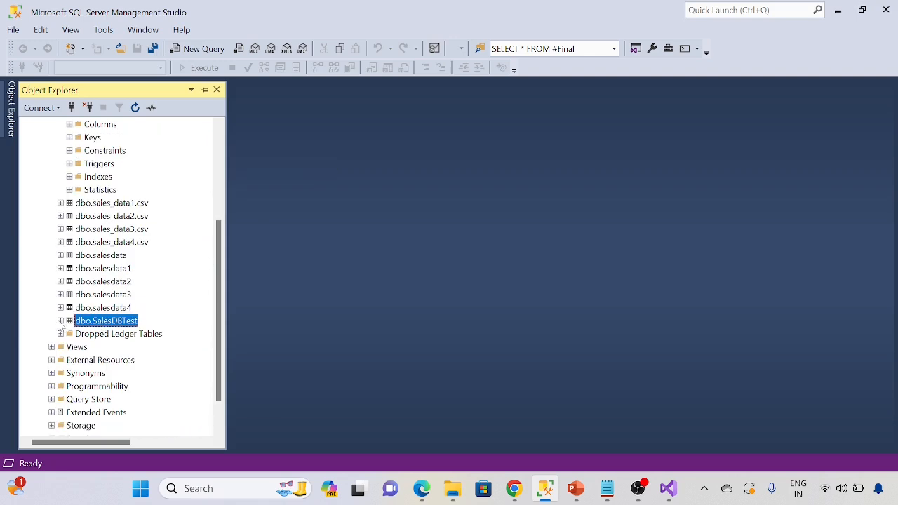
click(60, 320)
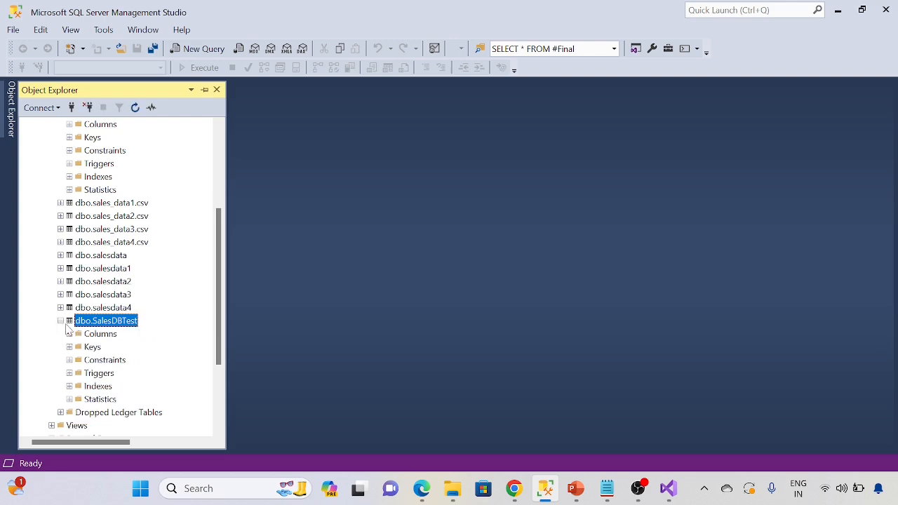
click(60, 320)
scroll(109, 300, up, 4)
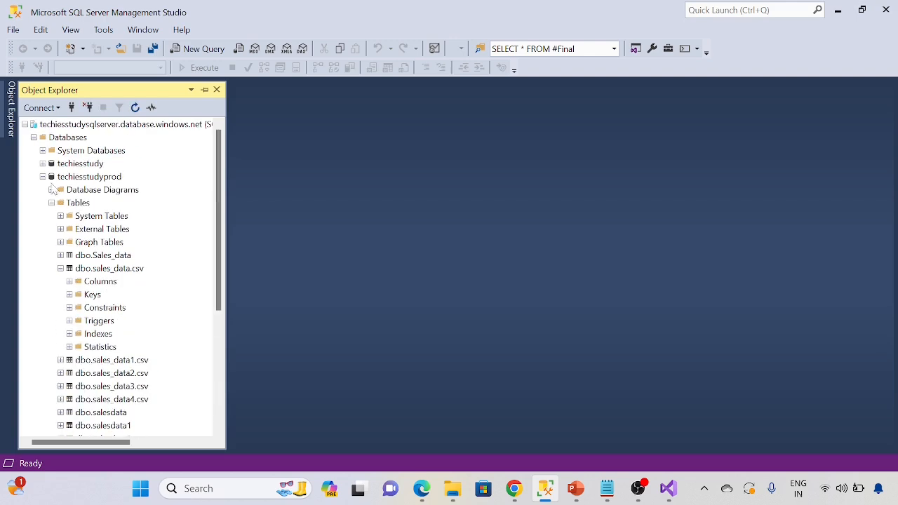
click(42, 176)
click(43, 163)
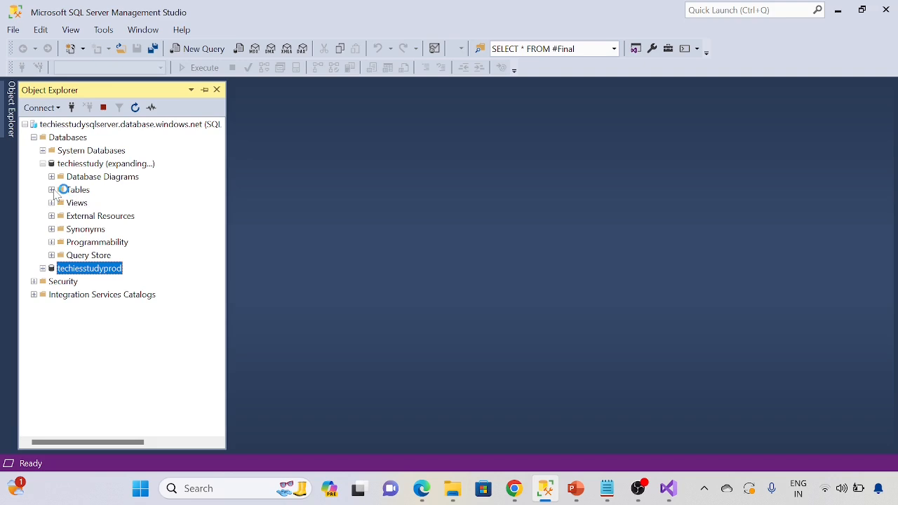
click(52, 190)
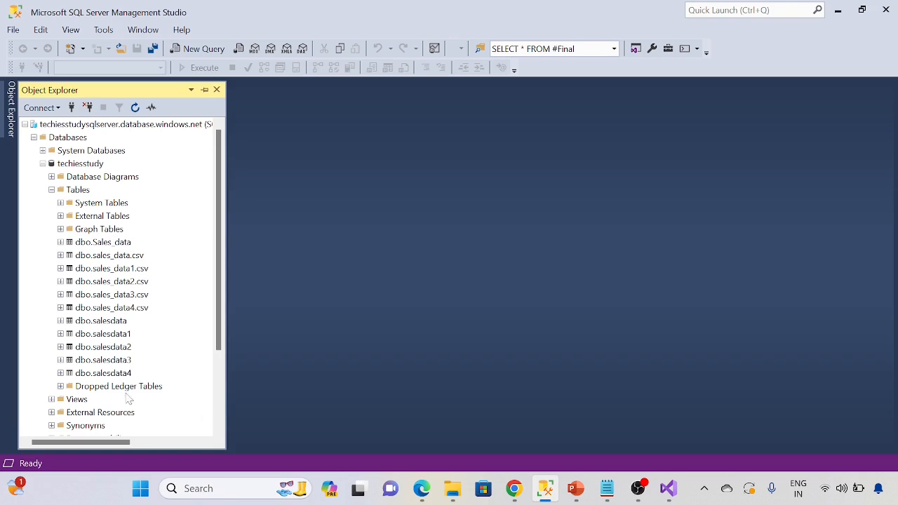
Step: Return to Azure DevOps and add Stage 2 after Stage 1 in the release pipeline, starting from an empty job
mouse_move(422, 488)
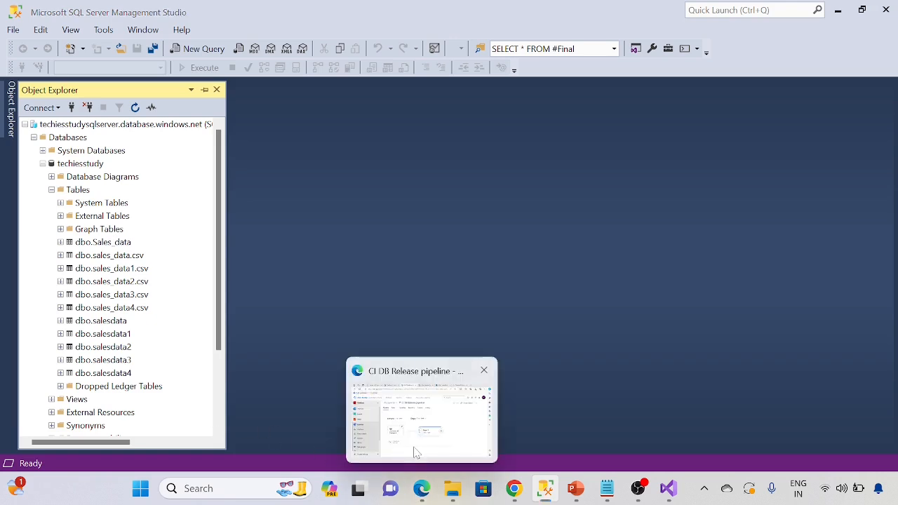
click(421, 414)
mouse_move(537, 343)
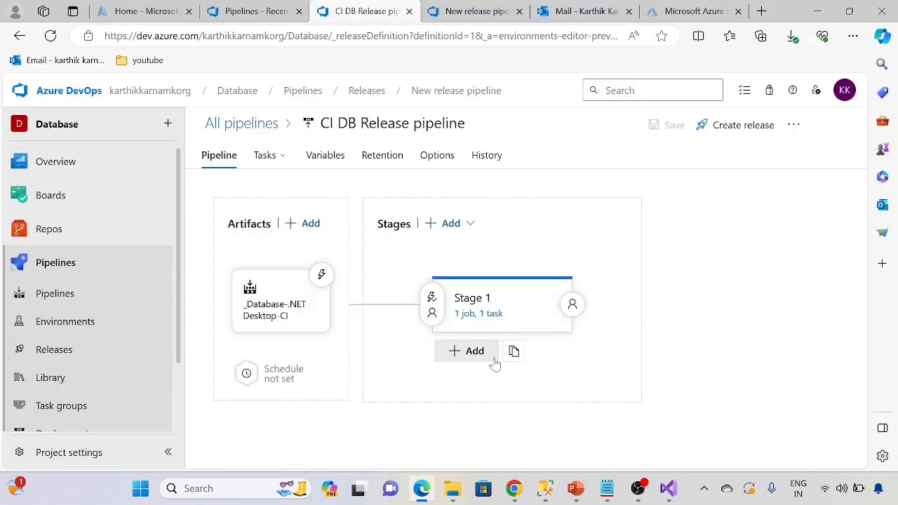
click(469, 355)
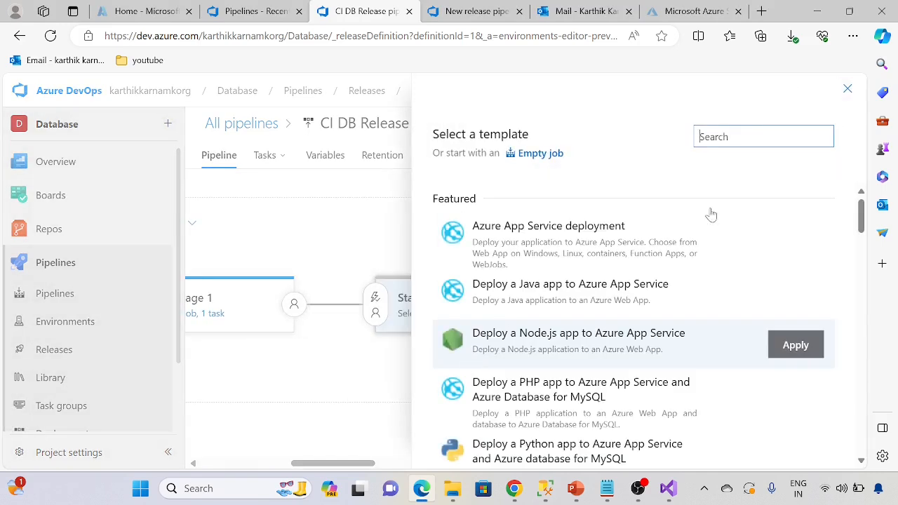
click(541, 153)
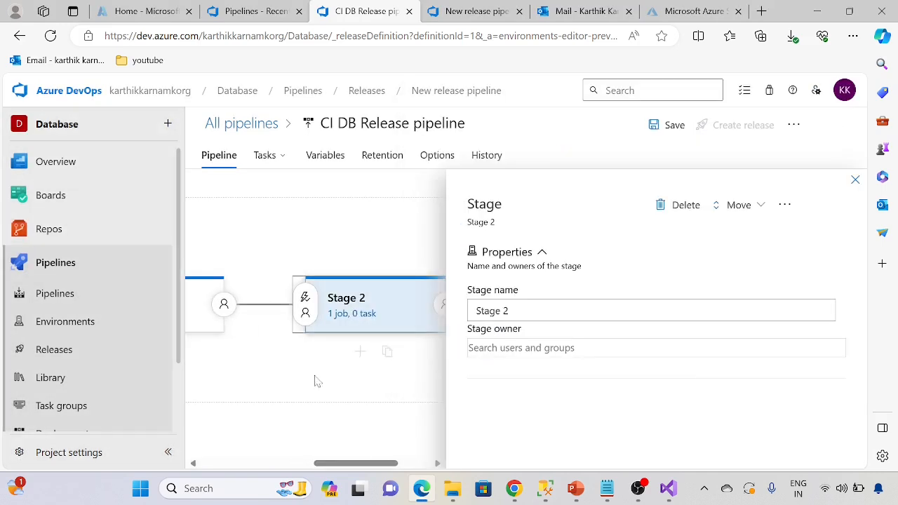
click(437, 357)
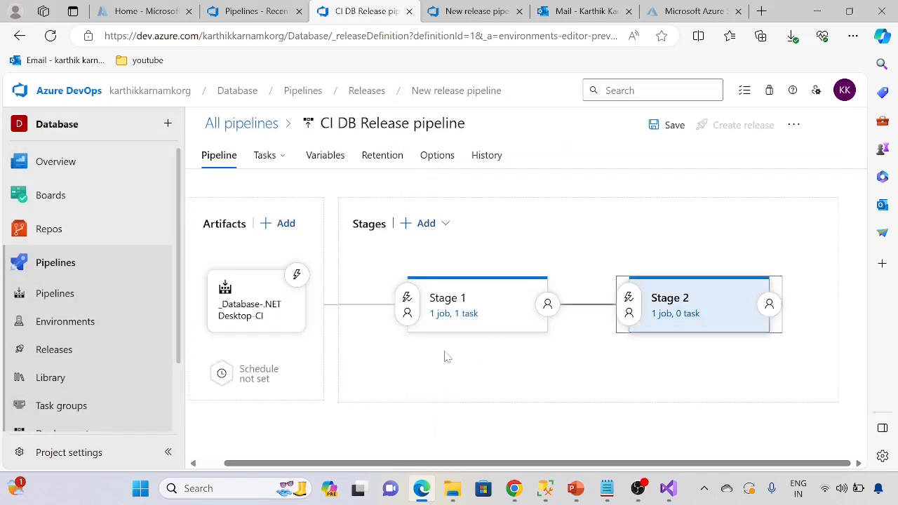
Step: Open Stage 2's tasks, search for "dac", and add the Azure SQL Database deployment task to its agent job
click(491, 300)
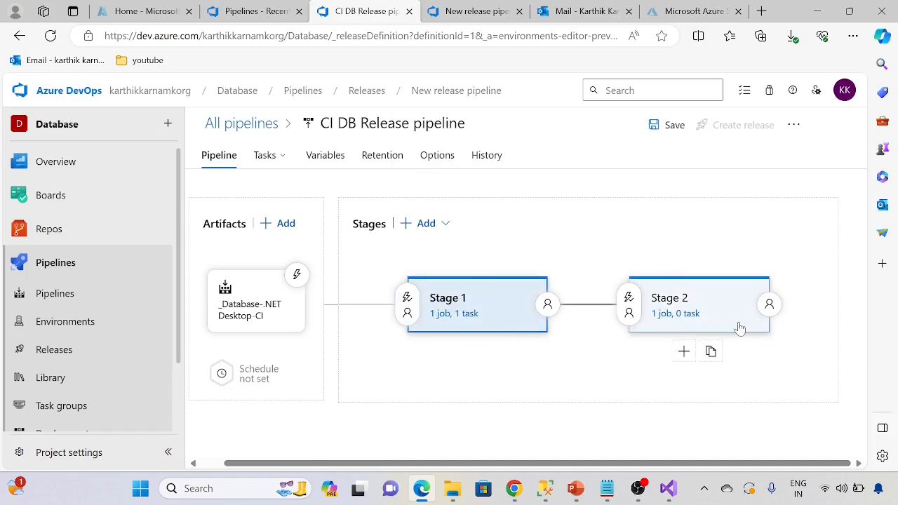
click(670, 313)
click(302, 252)
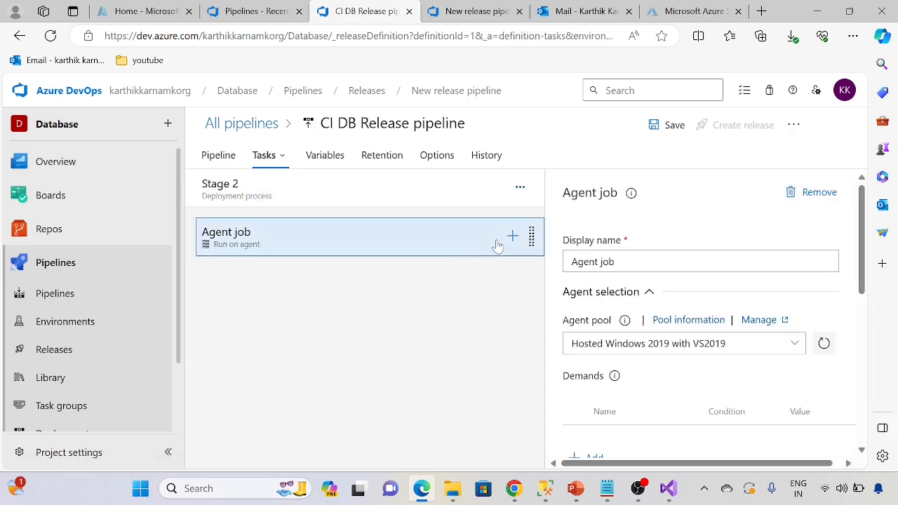
click(513, 236)
text(a)
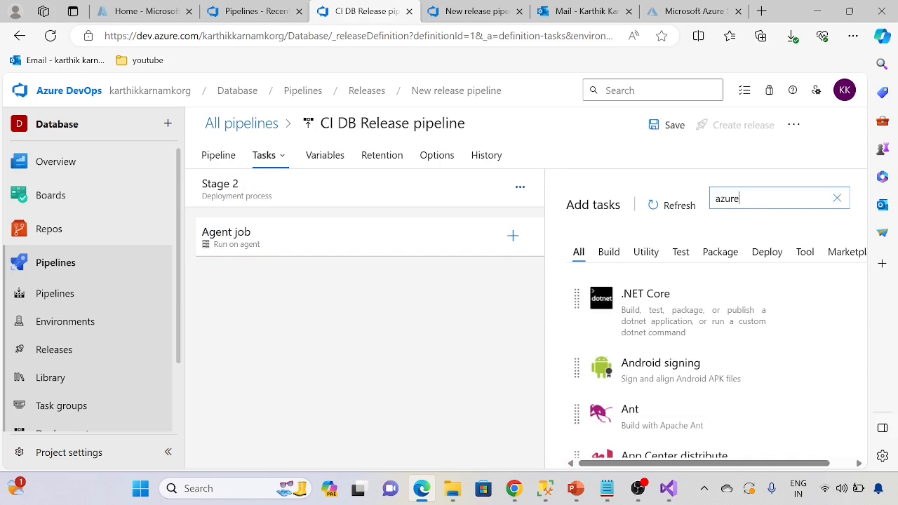
text(zure)
key(BackSpace)
key(BackSpace)
text(dac)
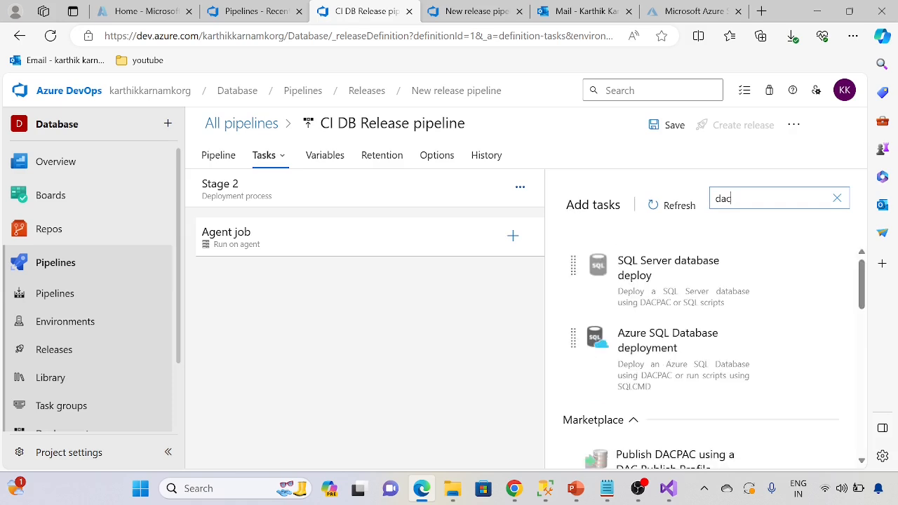
mouse_move(718, 271)
mouse_move(678, 431)
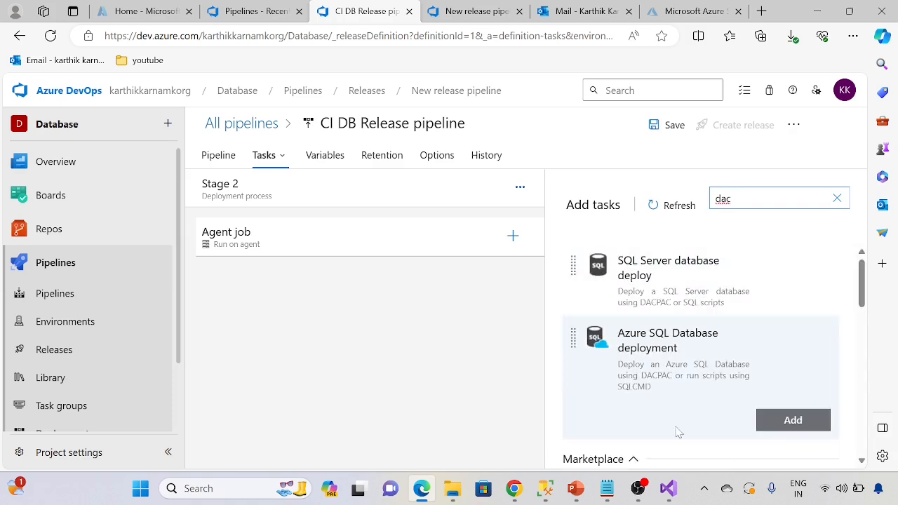
click(793, 421)
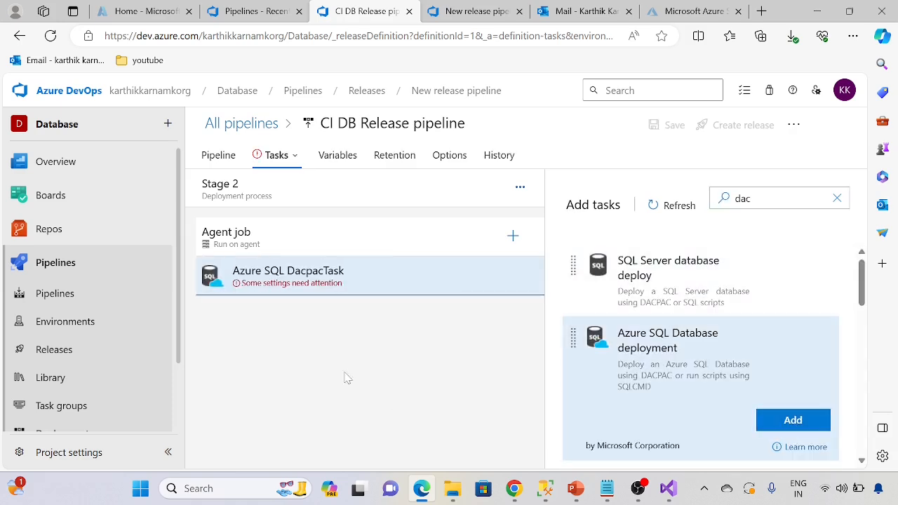
Step: Set the Azure SQL DacpacTask's Azure subscription to the available Azure Pass - Sponsorship service connection
click(326, 285)
scroll(570, 383, down, 2)
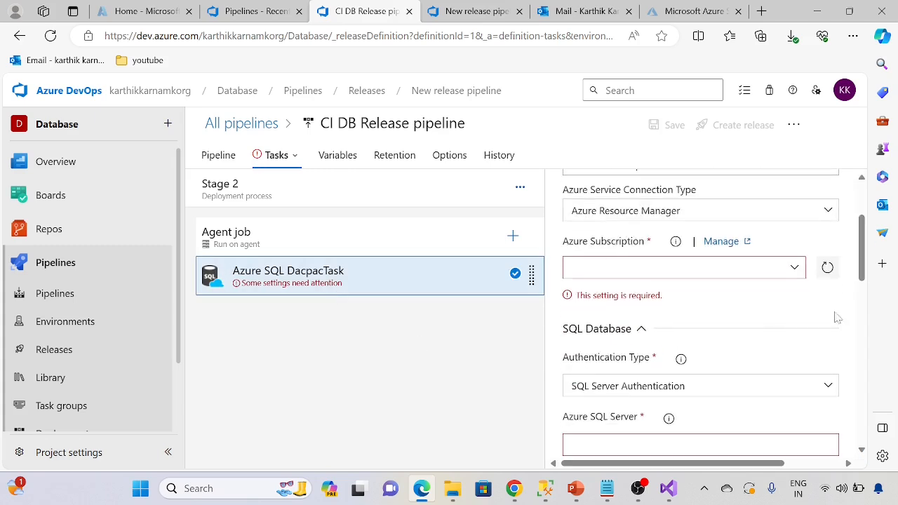
click(797, 268)
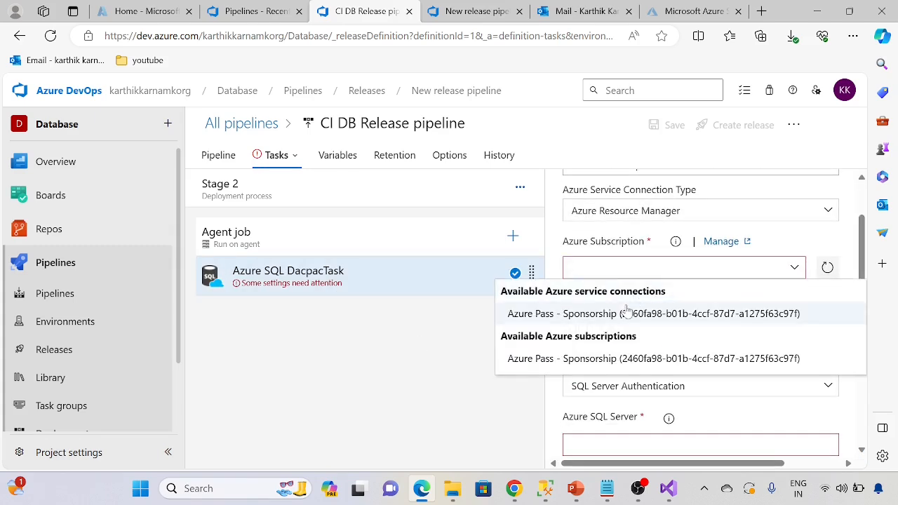
click(621, 311)
scroll(730, 359, down, 3)
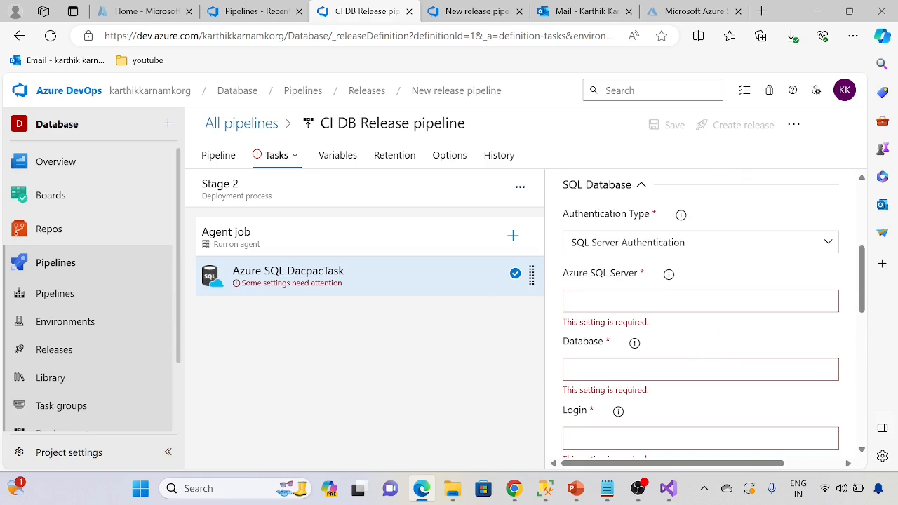
Step: Copy the server name from SQL Server Management Studio's connection dialog and set the DacpacTask's Azure SQL Server to techiesstudysqlserver.database.windows.net in Azure DevOps
click(545, 488)
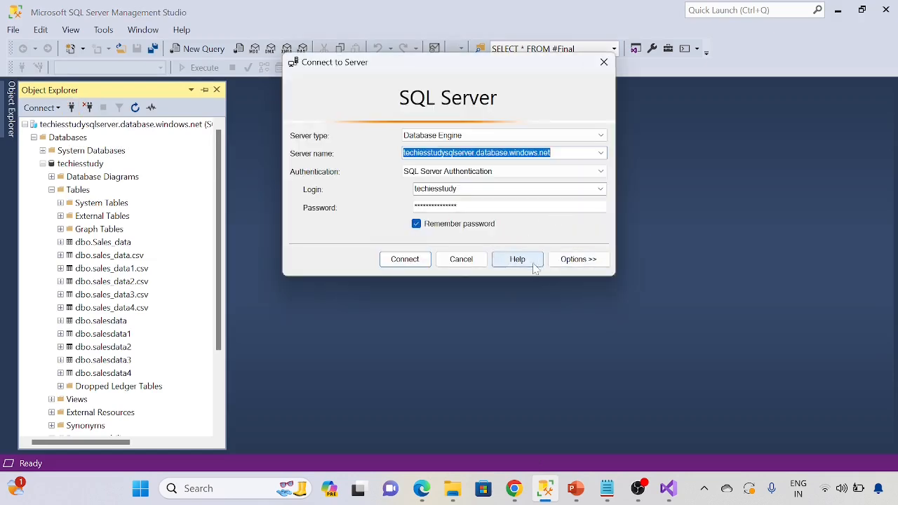
click(461, 261)
key(alt+Tab)
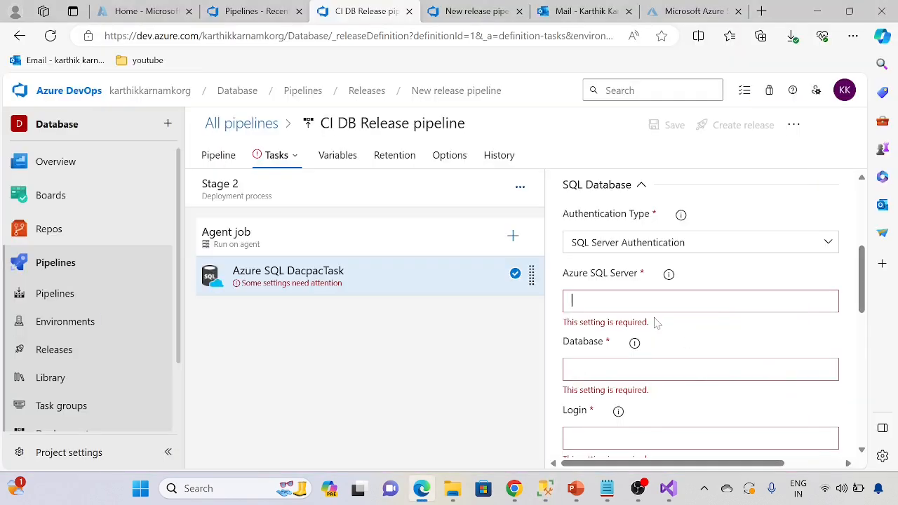
text(techiesstudysqlserver.database.windows.net)
scroll(650, 361, down, 1)
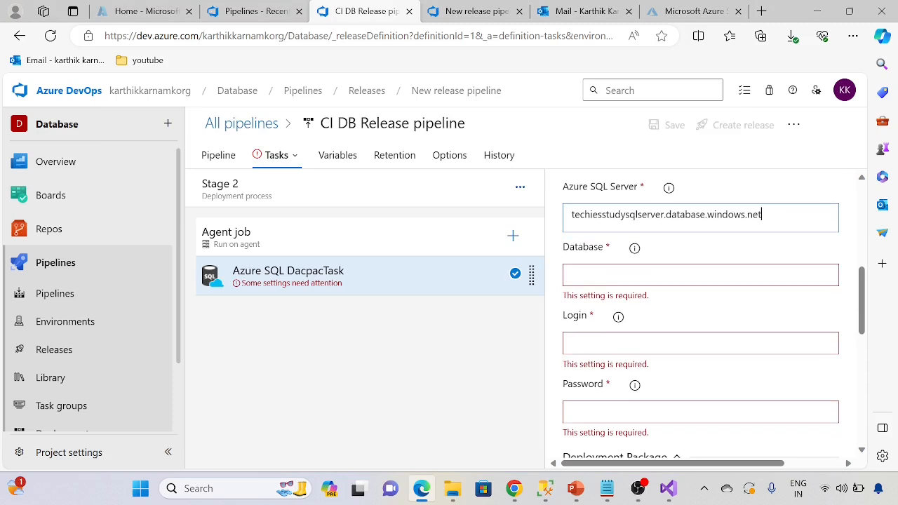
click(600, 280)
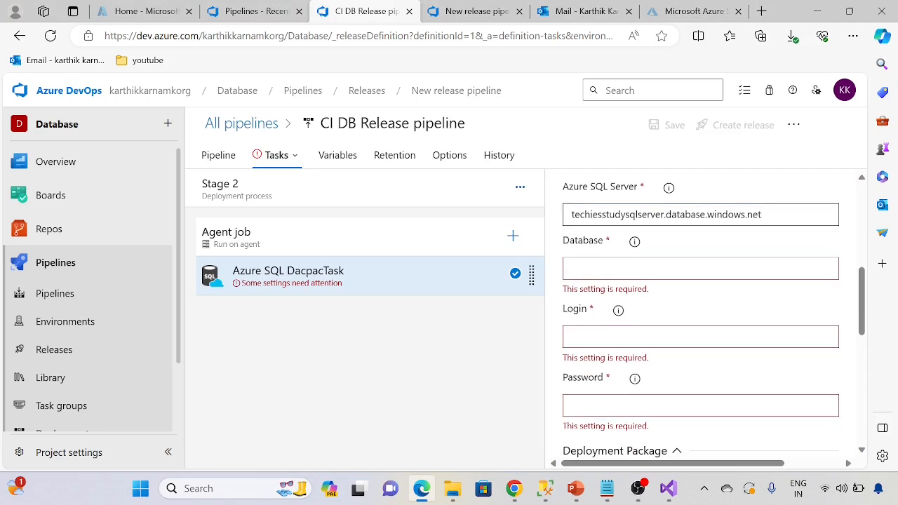
drag(622, 214, 561, 219)
text(techiesstudysqlserver.database.windows.net)
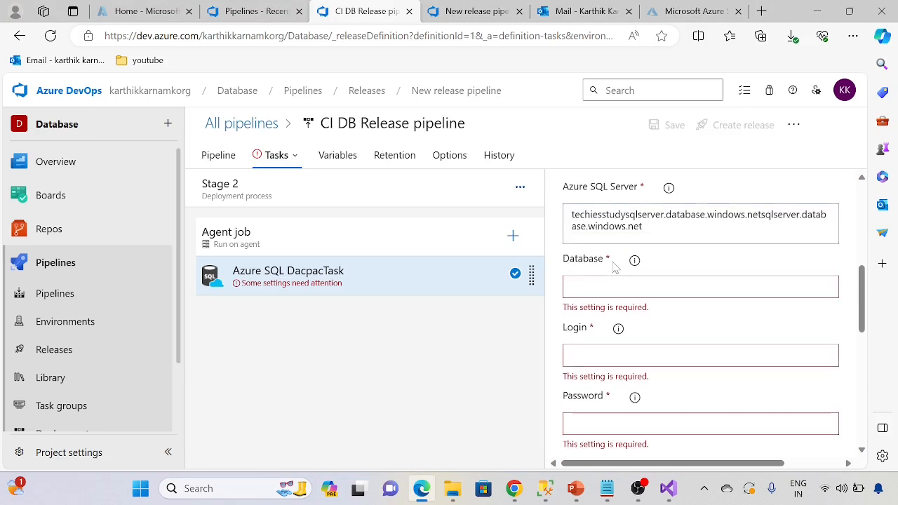
key(ctrl+a)
text(techiesstudysqlserver.database.windows.net)
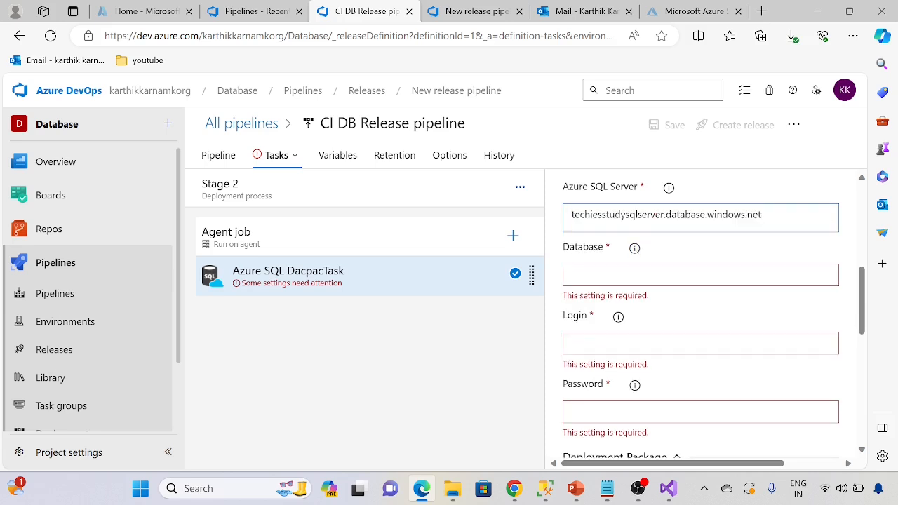
Step: Set both the database and the login of Stage 2's Azure SQL DacpacTask to techiesstudy
drag(626, 215, 571, 214)
key(ctrl+c)
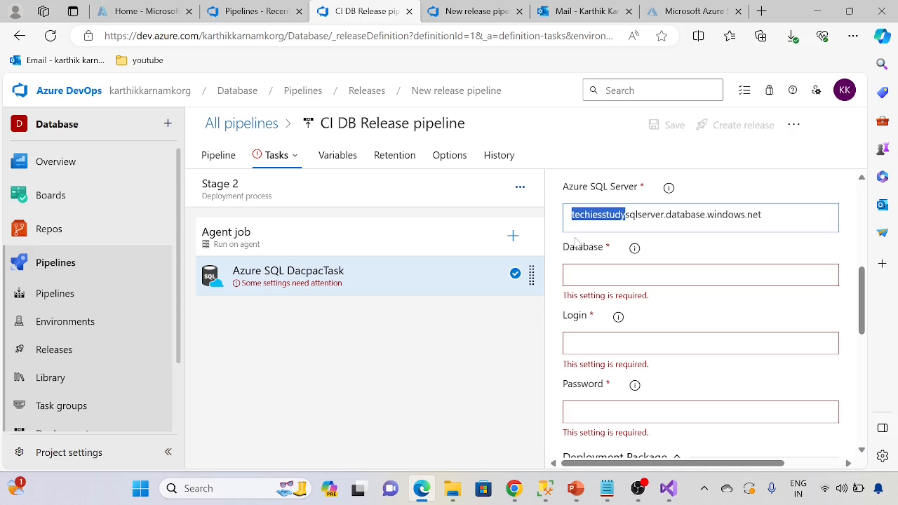
click(597, 275)
key(ctrl+v)
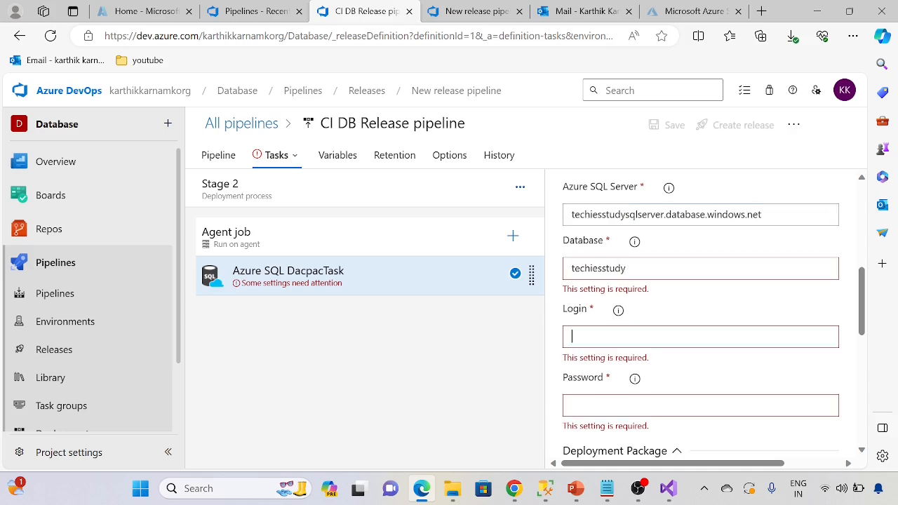
Step: Set the task's DACPAC file to TechiesStudyDatabase.dacpac from the build artifact's drop/TechiesStudyDatabase/bin/Release folder
scroll(647, 375, down, 3)
scroll(649, 375, down, 2)
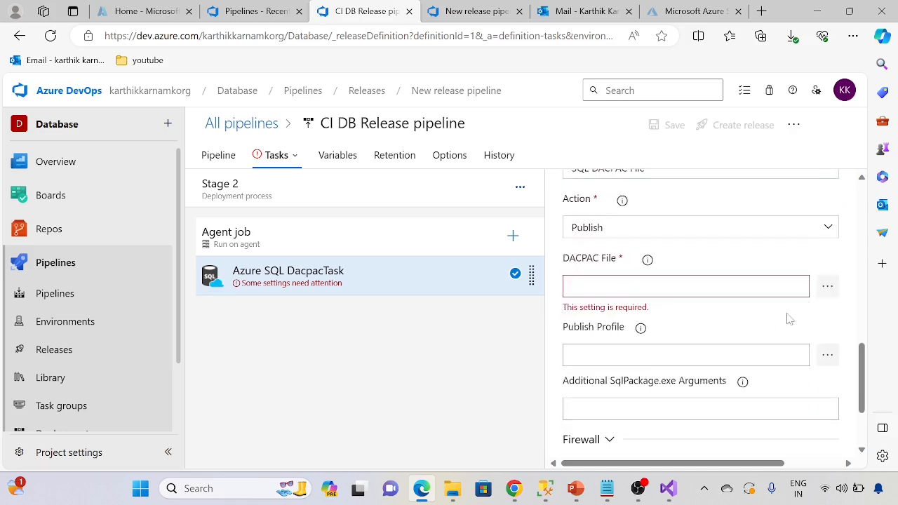
click(826, 286)
click(276, 152)
click(288, 168)
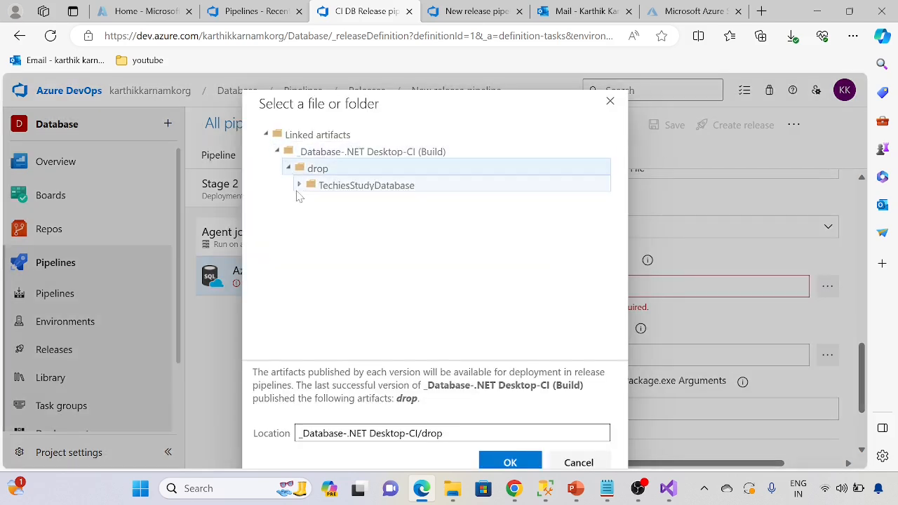
click(299, 185)
click(310, 202)
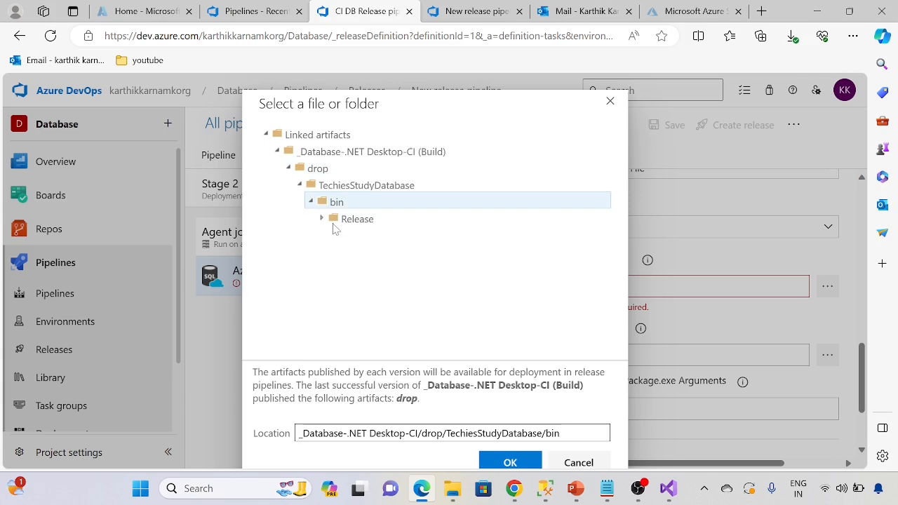
click(321, 219)
click(420, 236)
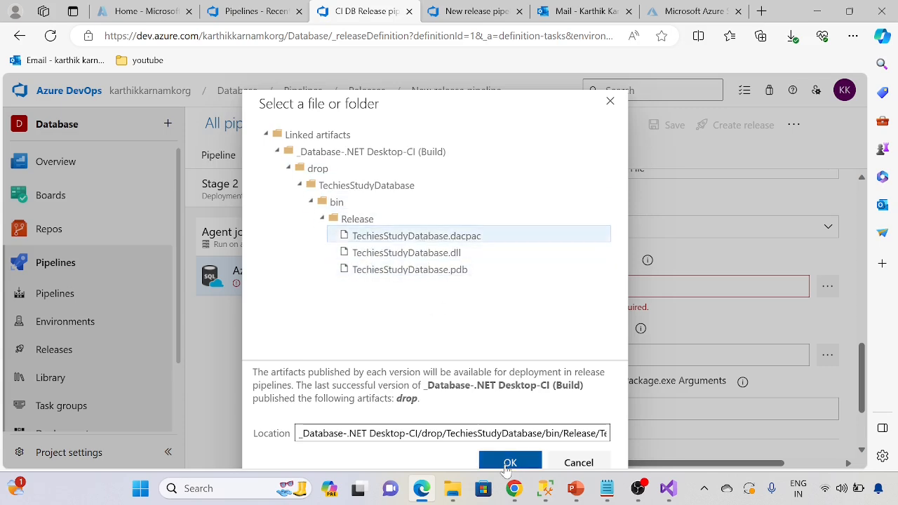
click(506, 468)
scroll(667, 410, down, 3)
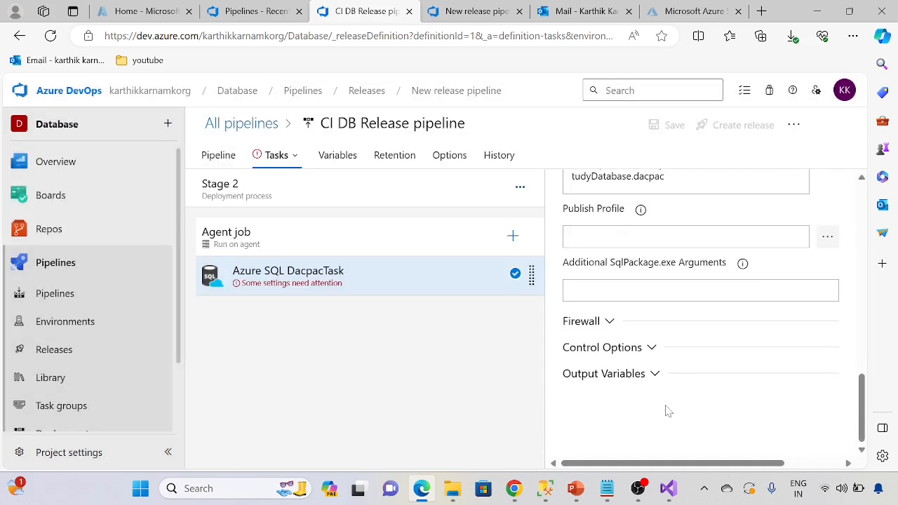
Step: Add a pipeline variable named pass and enter the database password as its value
scroll(666, 409, up, 10)
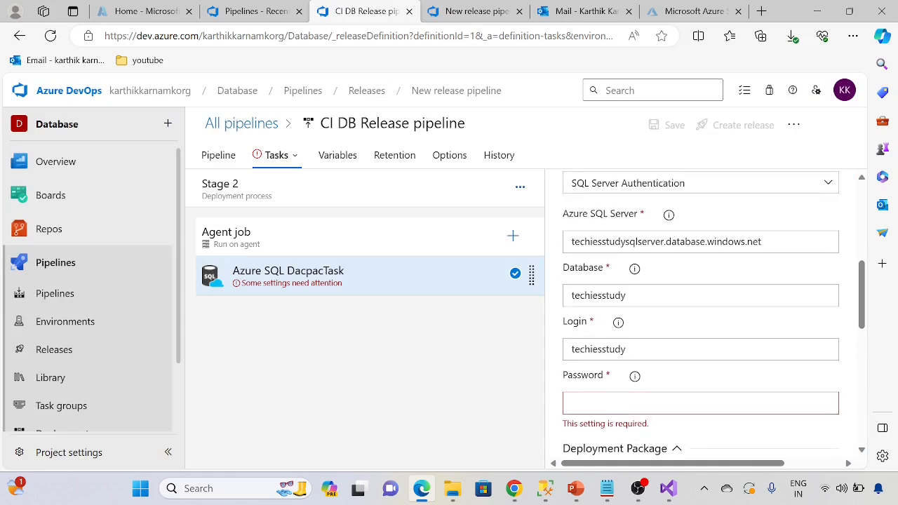
click(218, 155)
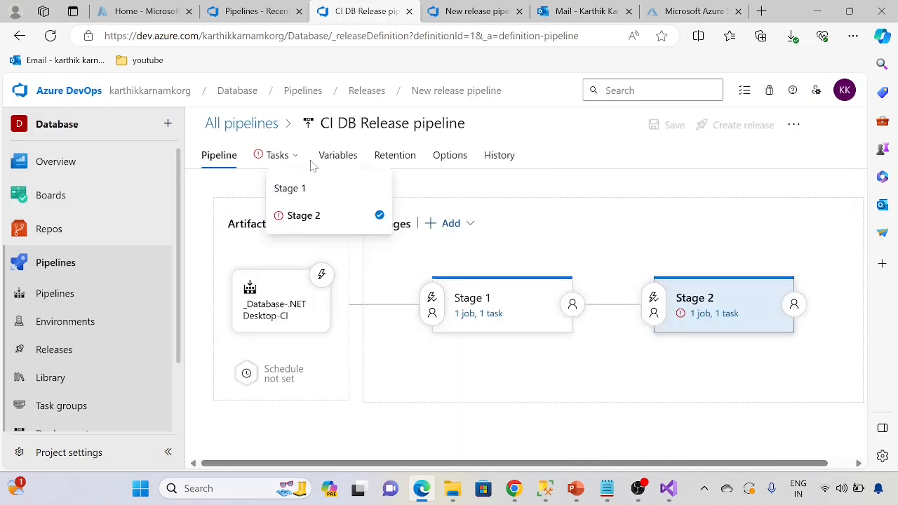
click(336, 157)
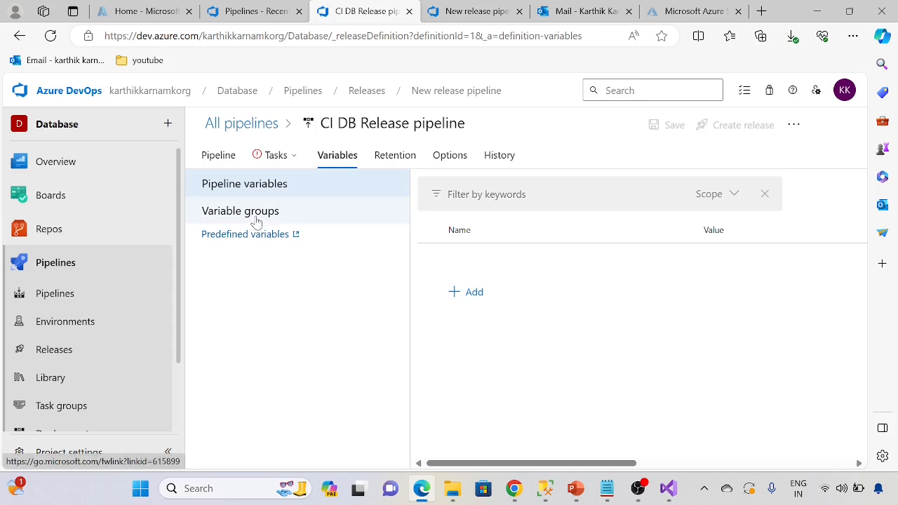
click(465, 297)
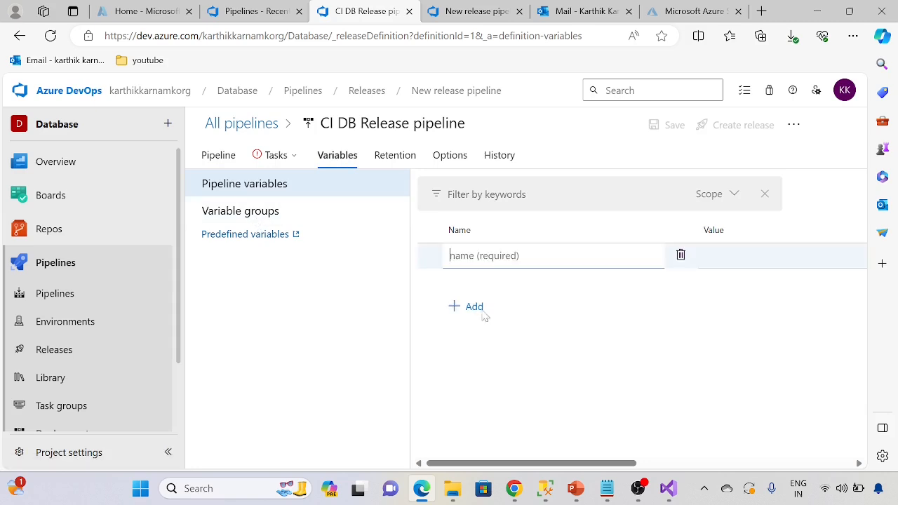
text(pass)
click(751, 265)
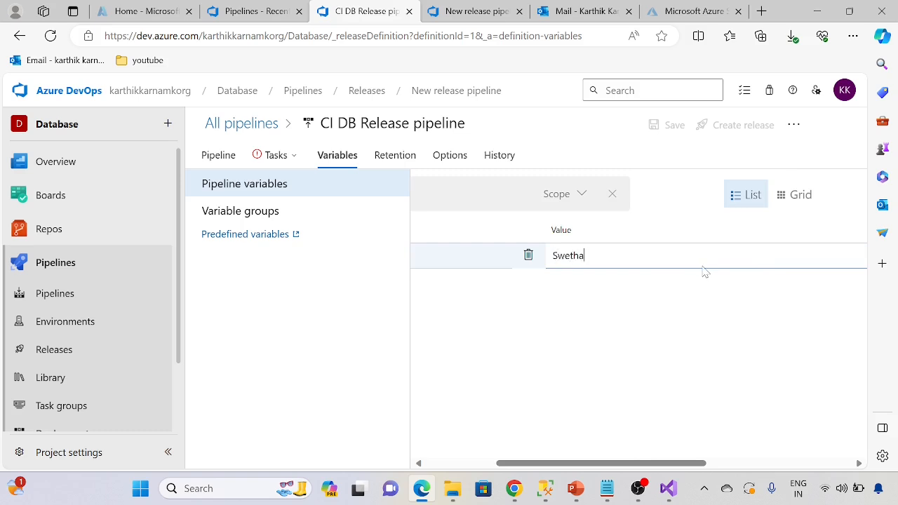
click(467, 328)
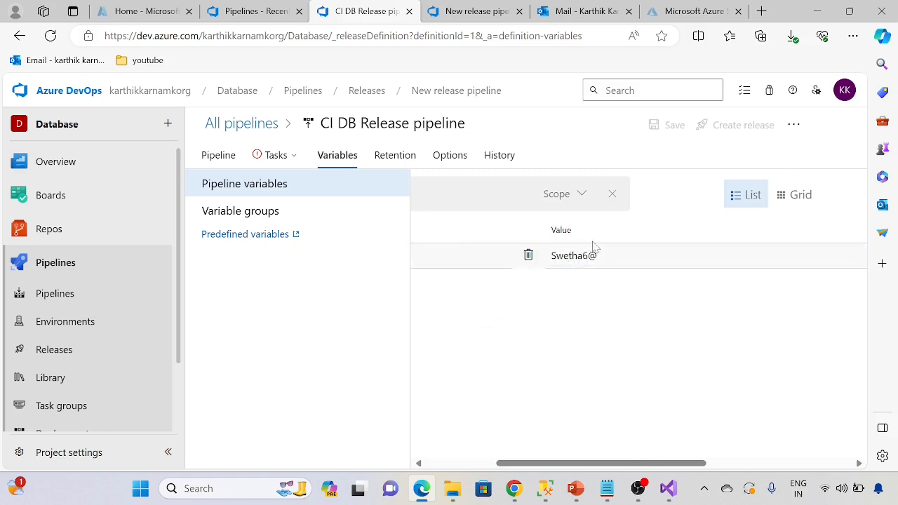
Step: Return to Stage 2's Azure SQL DacpacTask and set its password to the variable reference $(pass)
click(231, 212)
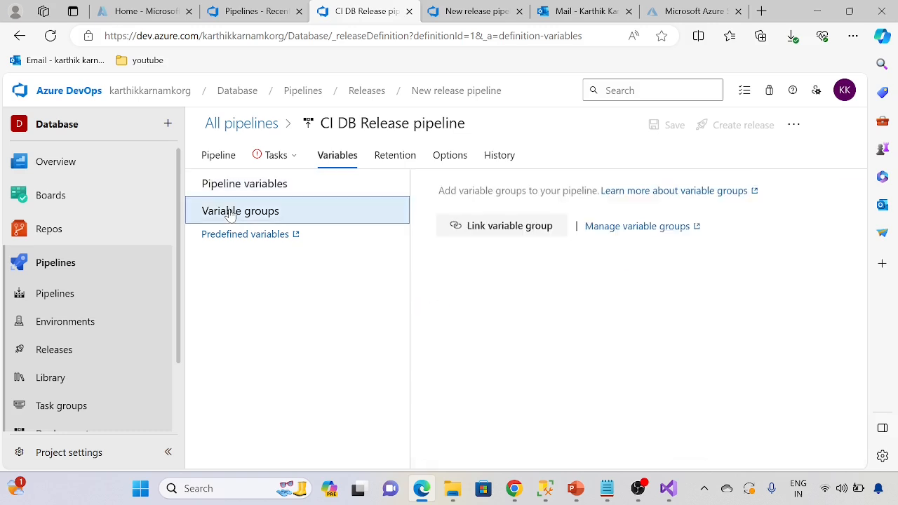
click(278, 159)
click(300, 274)
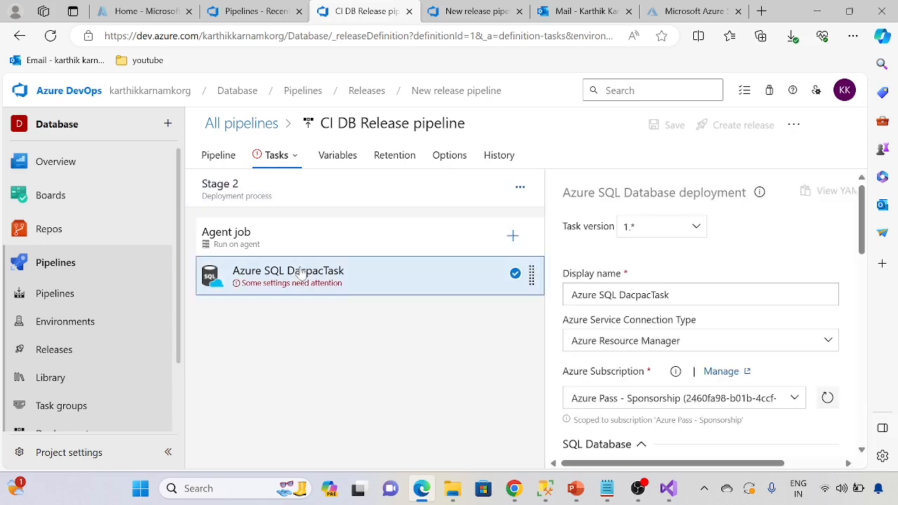
scroll(631, 386, down, 4)
scroll(609, 407, down, 2)
click(617, 333)
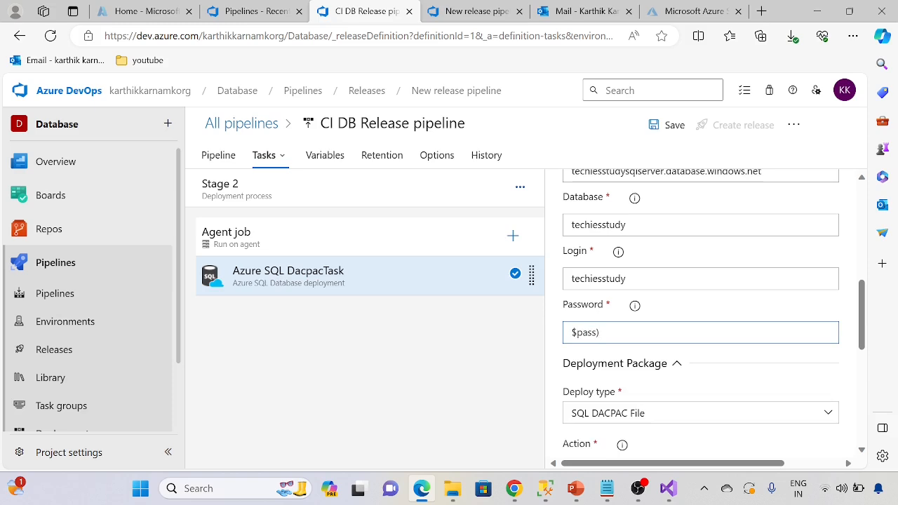
text(()
click(403, 355)
Step: Review the deployment package settings of Stage 2's task and save the release pipeline
scroll(638, 381, down, 5)
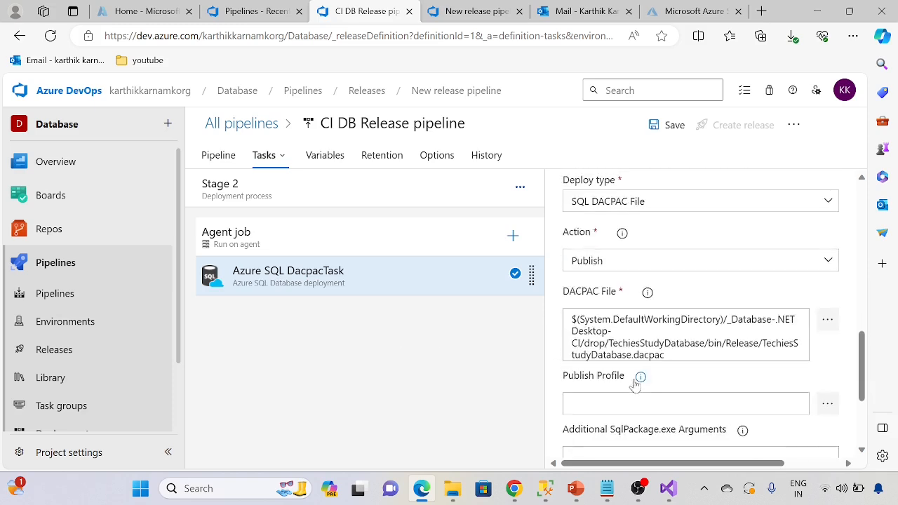
scroll(638, 393, up, 7)
scroll(638, 393, up, 5)
click(670, 125)
click(483, 333)
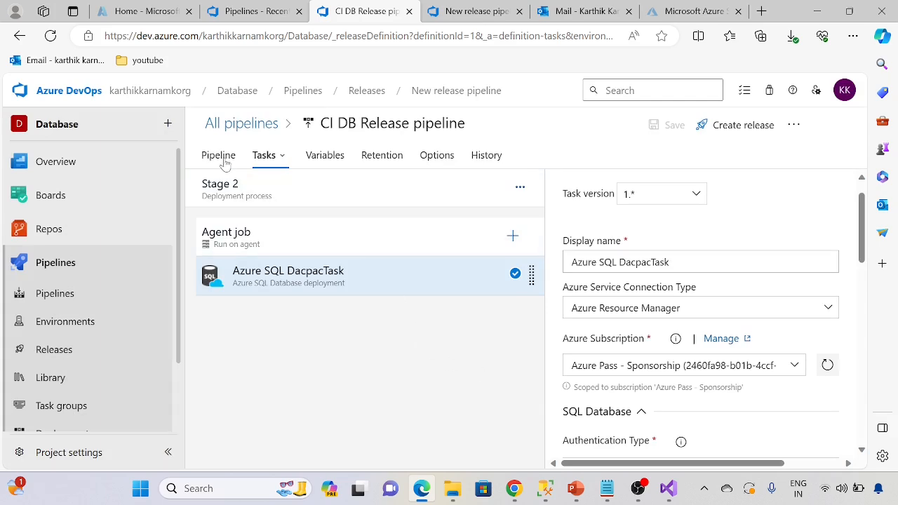
Step: Recheck Stage 2's deployment task settings and change its target database to techiesstudyprod
scroll(651, 316, down, 5)
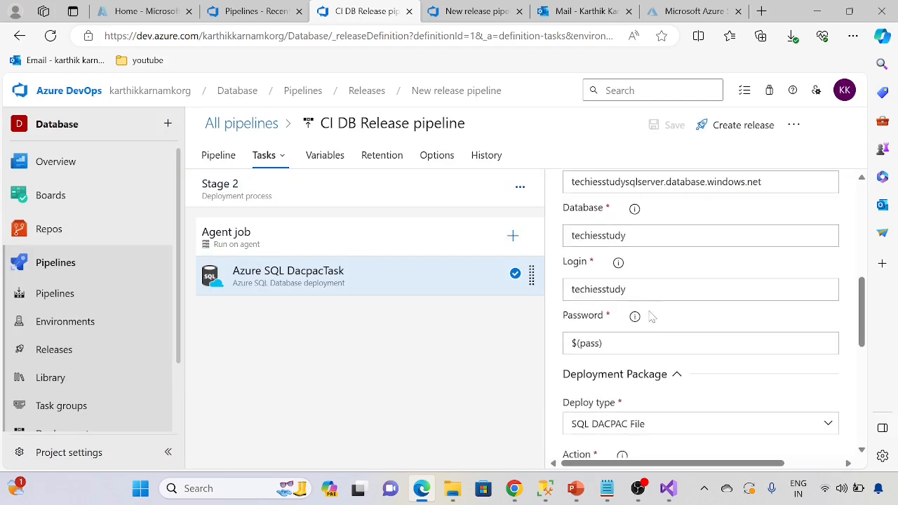
scroll(640, 375, down, 4)
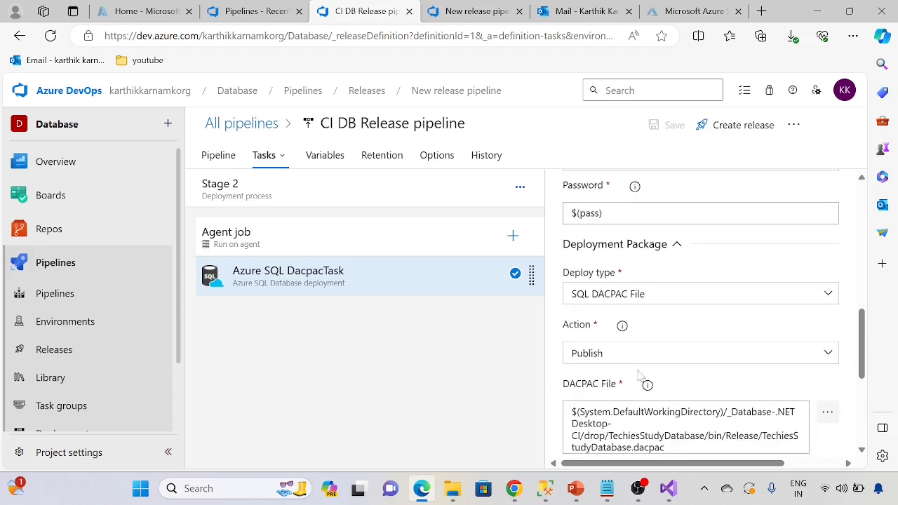
scroll(640, 376, down, 2)
scroll(638, 379, up, 5)
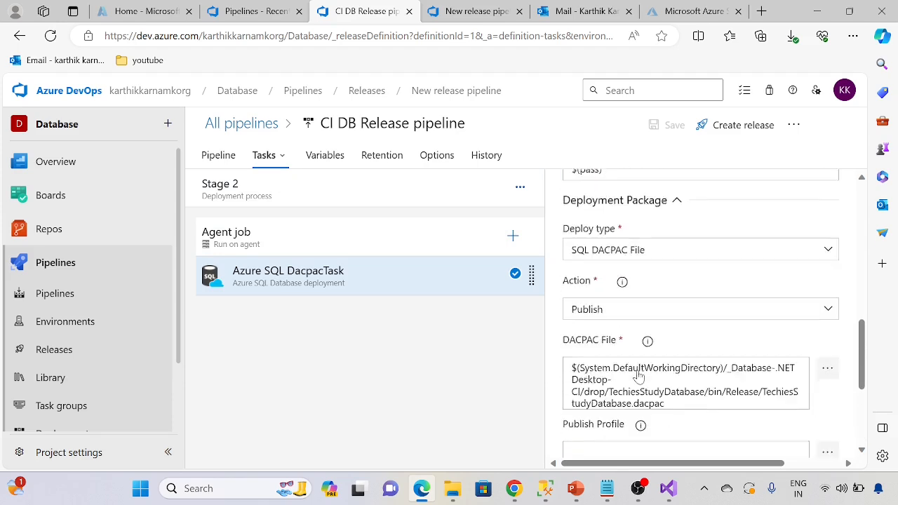
scroll(639, 378, up, 1)
scroll(638, 377, up, 1)
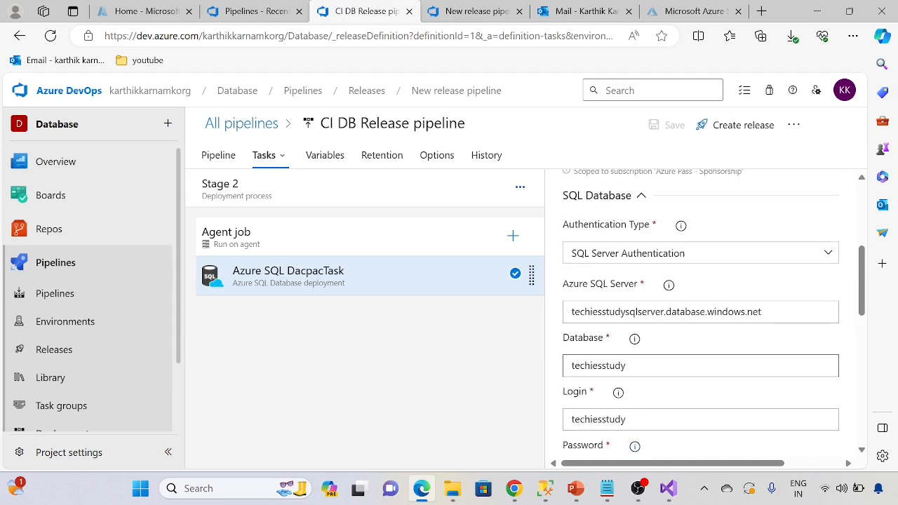
click(638, 369)
click(517, 391)
click(623, 366)
text(prod)
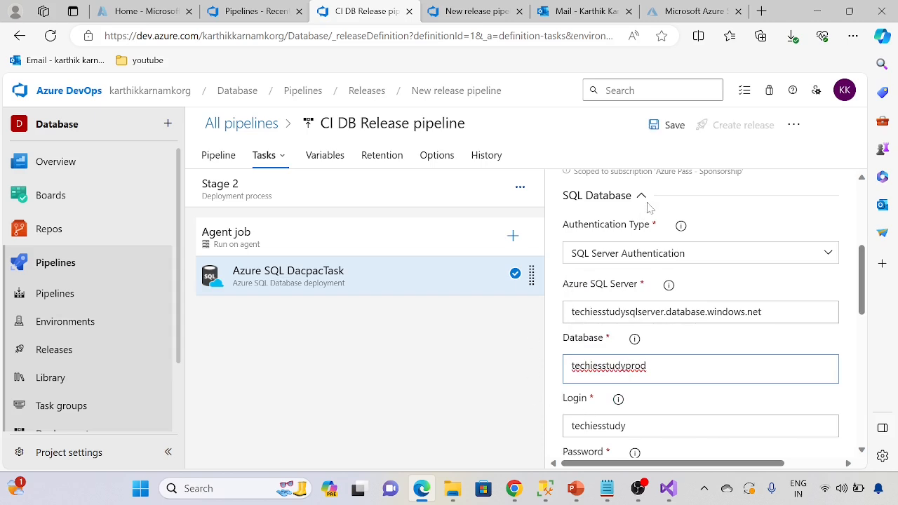
Step: Open Stage 1's Azure SQL DacpacTask and change its target database to techiesstudy
click(218, 155)
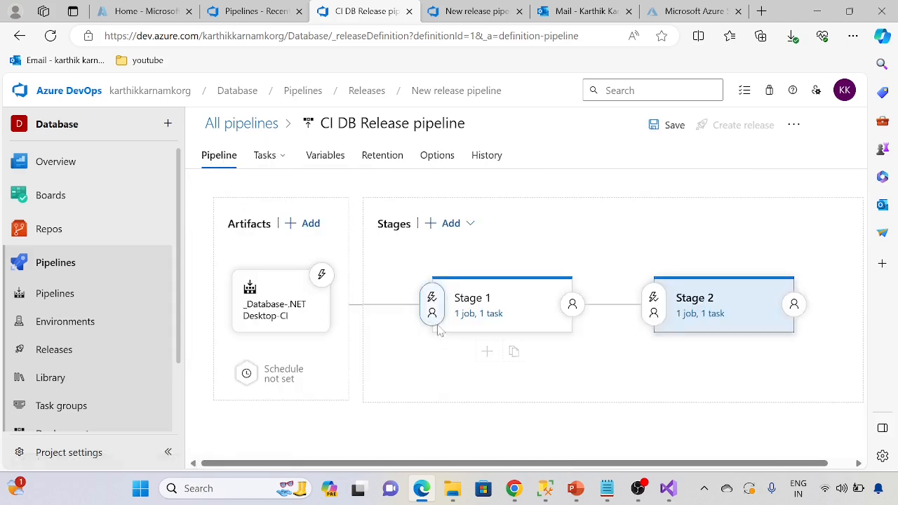
click(484, 314)
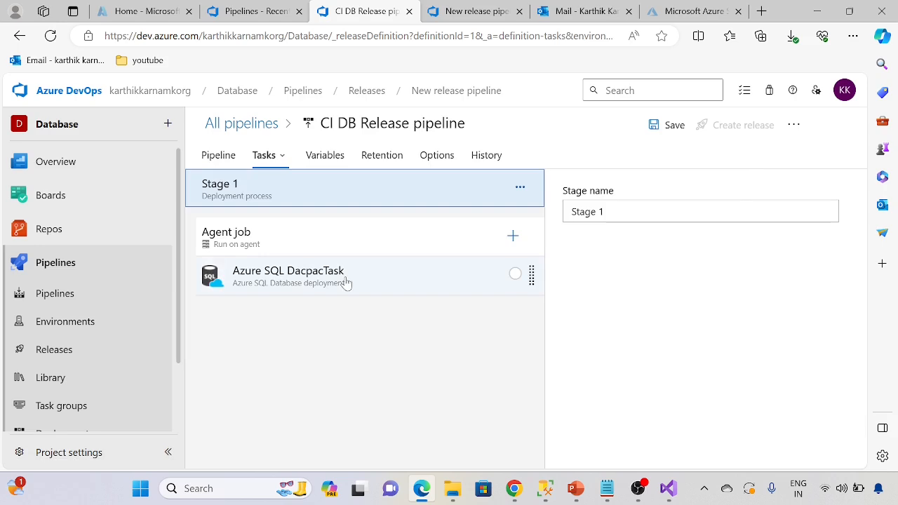
click(346, 282)
scroll(648, 299, down, 5)
click(646, 268)
drag(646, 268, 627, 268)
key(BackSpace)
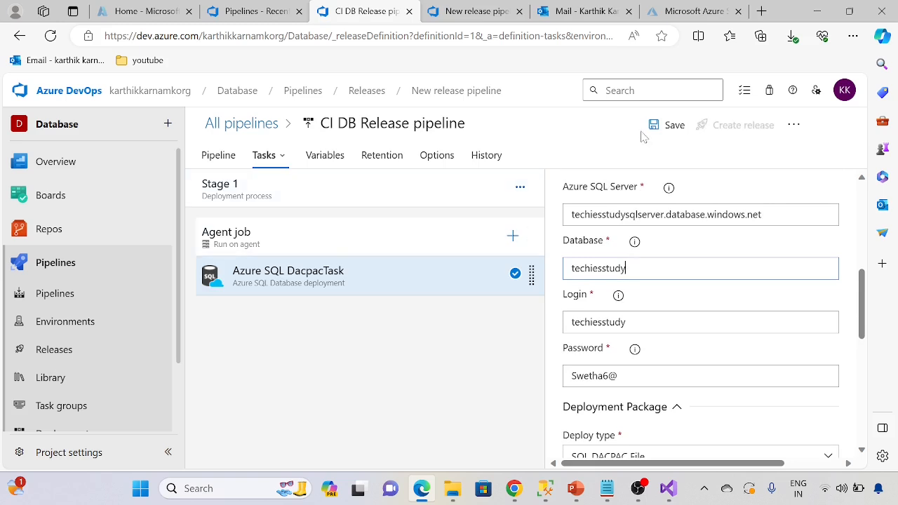
Step: Rename Stage 1 of the release pipeline to DEV
click(230, 160)
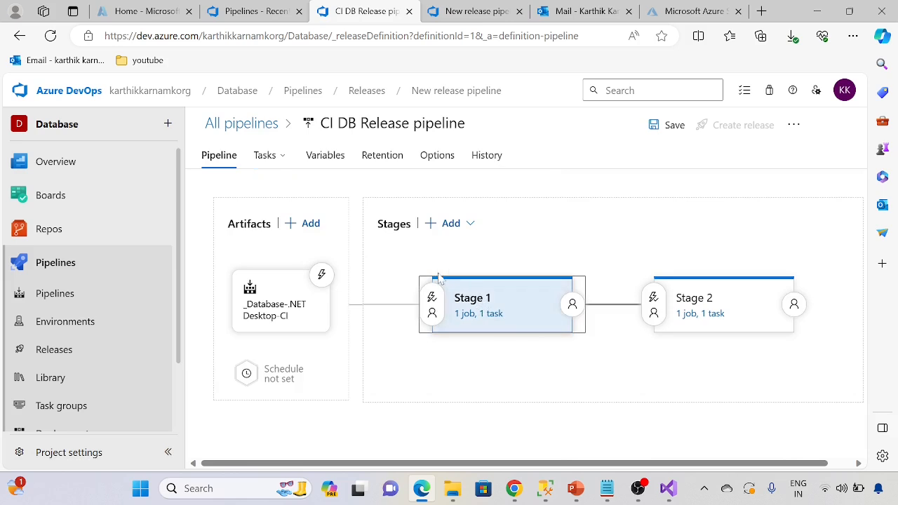
click(475, 302)
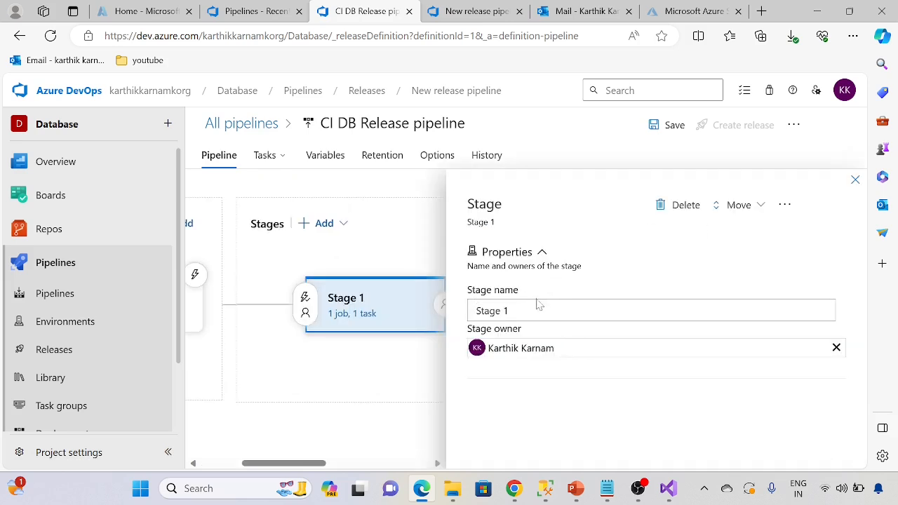
drag(538, 301, 461, 309)
text(DEV)
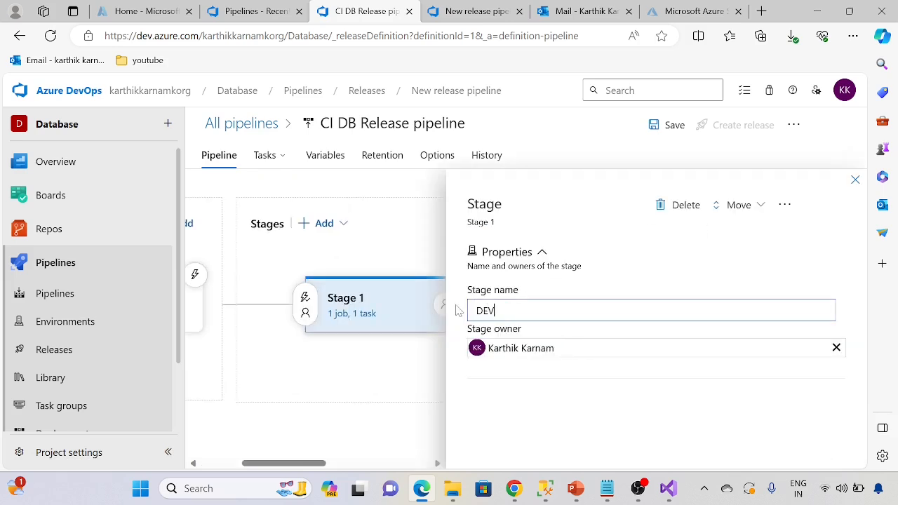
Step: Rename Stage 2 of the release pipeline to Prod and save the pipeline
click(854, 180)
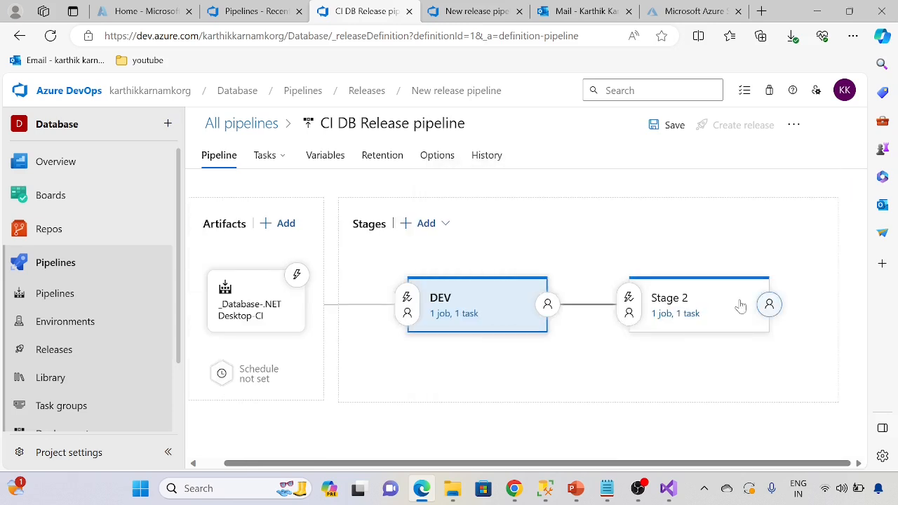
click(673, 302)
text(Prod)
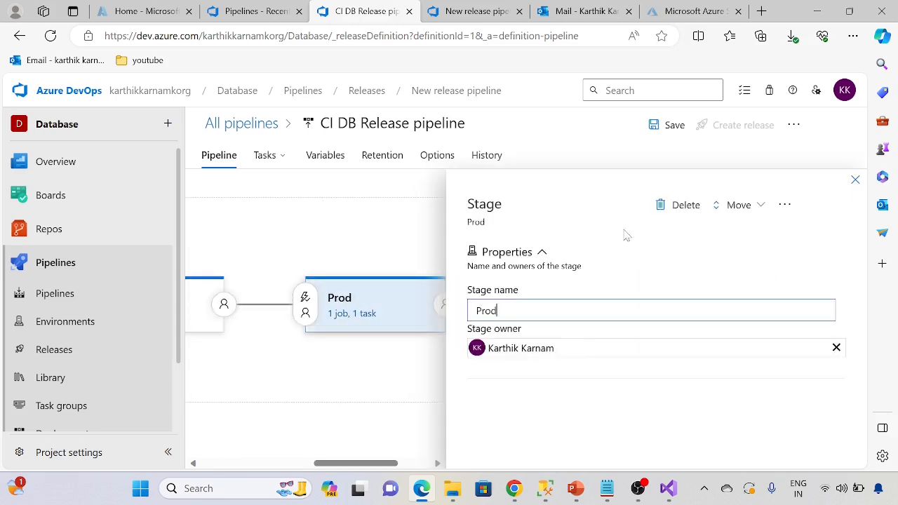
click(855, 180)
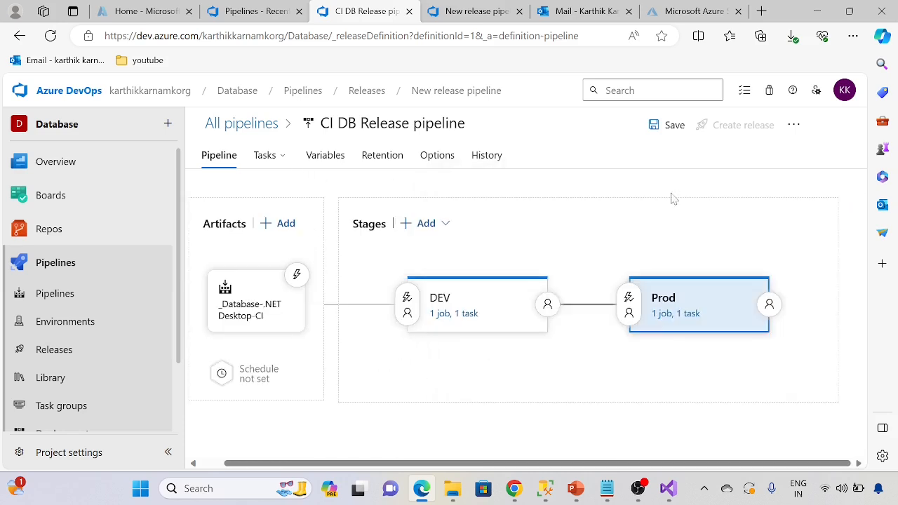
click(663, 125)
click(518, 327)
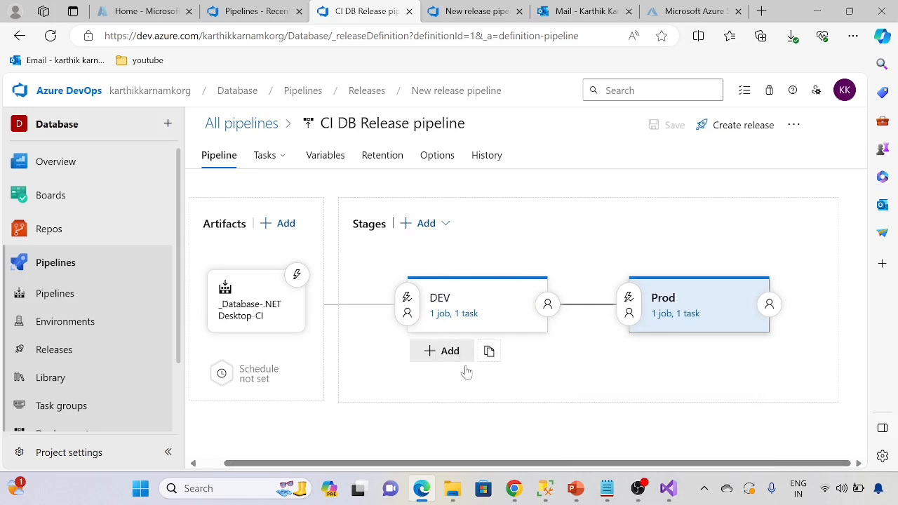
Step: Create a release from the pipeline using _Database-.NET Desktop-CI artifact version 20240111.2 and open the new release
click(744, 127)
scroll(523, 368, down, 2)
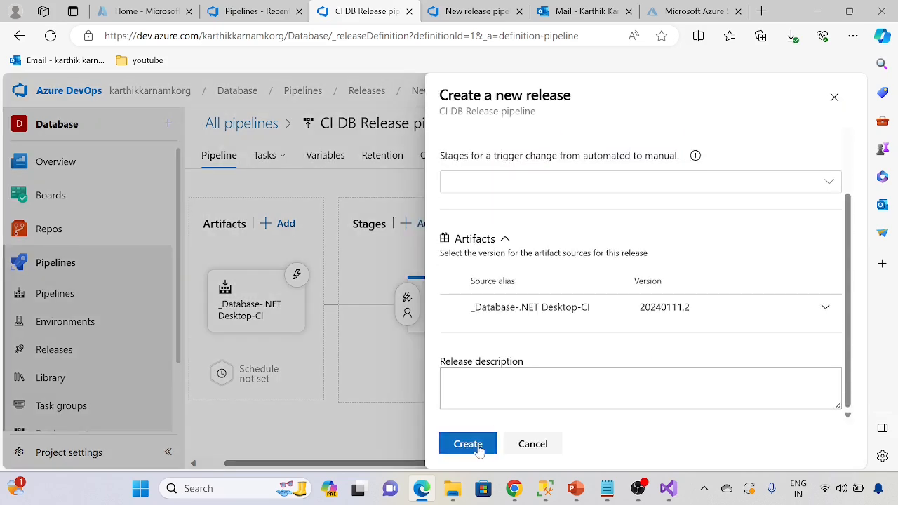
click(477, 446)
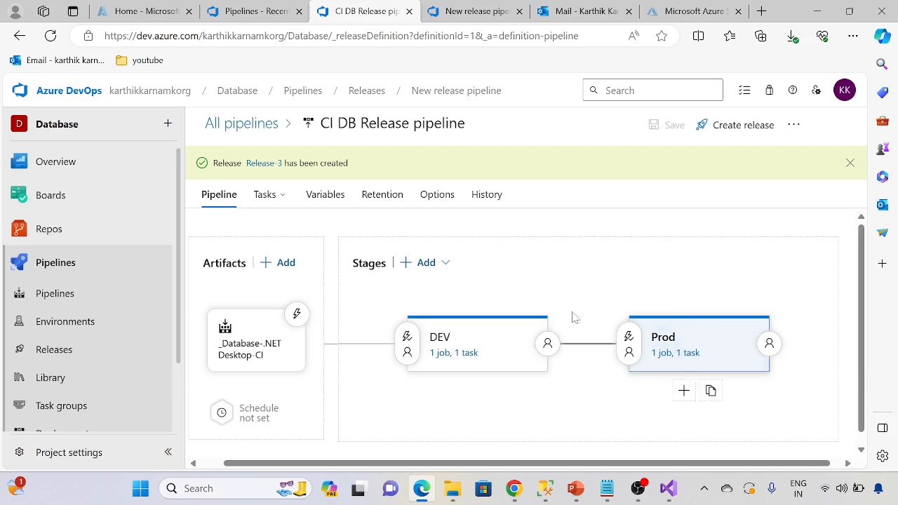
click(264, 163)
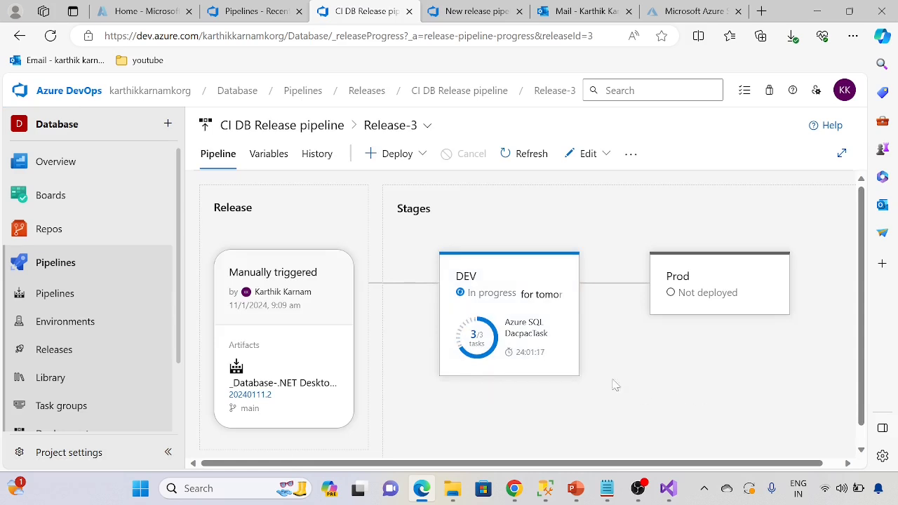
Step: Review the DEV stage's deployment summary, including its trigger and associated changes
click(533, 332)
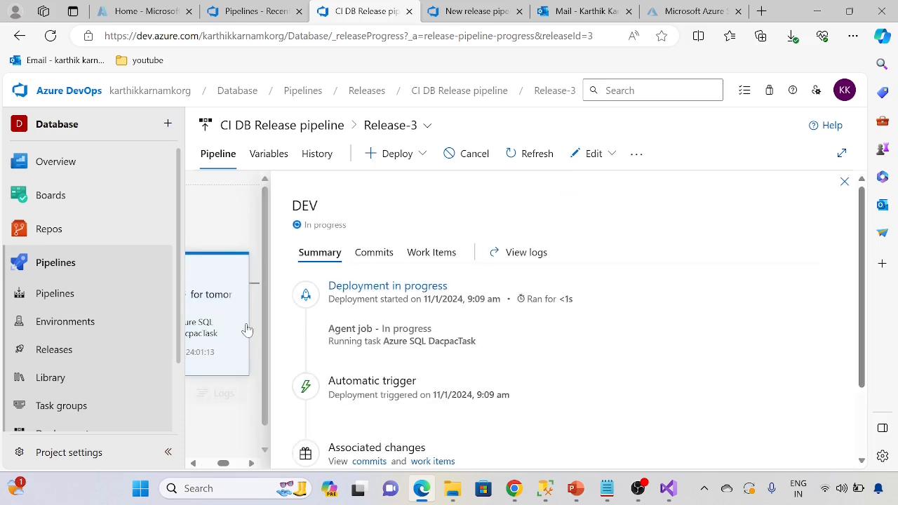
scroll(421, 343, down, 2)
scroll(422, 343, up, 2)
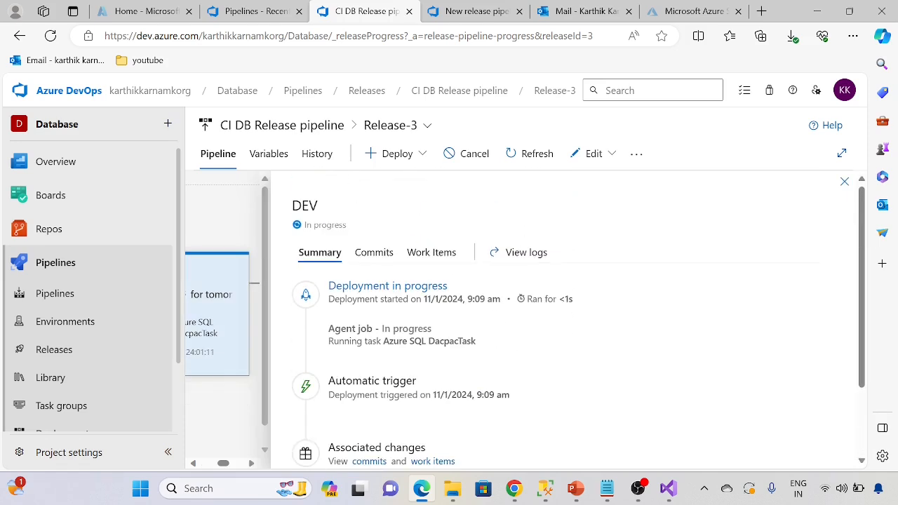
scroll(427, 341, down, 2)
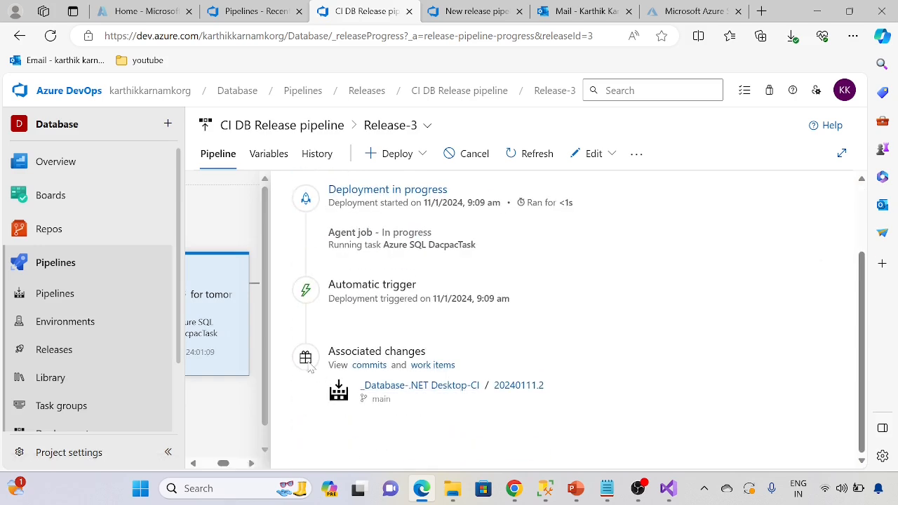
scroll(340, 247, up, 2)
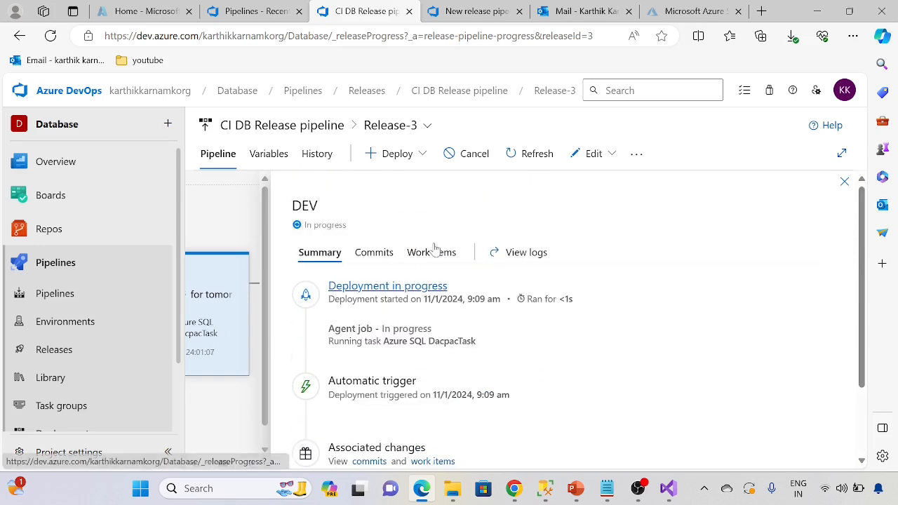
Step: Open the DEV stage's logs and examine the agent job's output for the target server, database and dacpac path
click(515, 253)
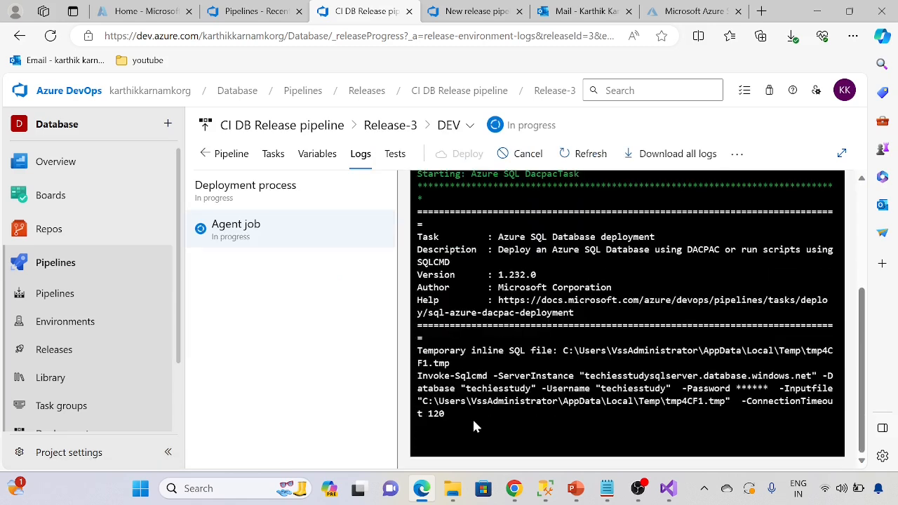
drag(682, 388, 769, 388)
click(559, 425)
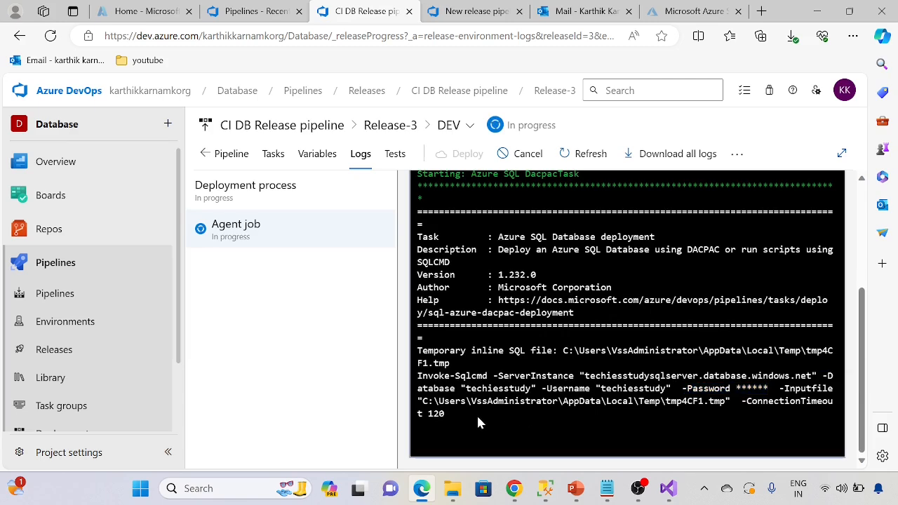
scroll(477, 423, up, 3)
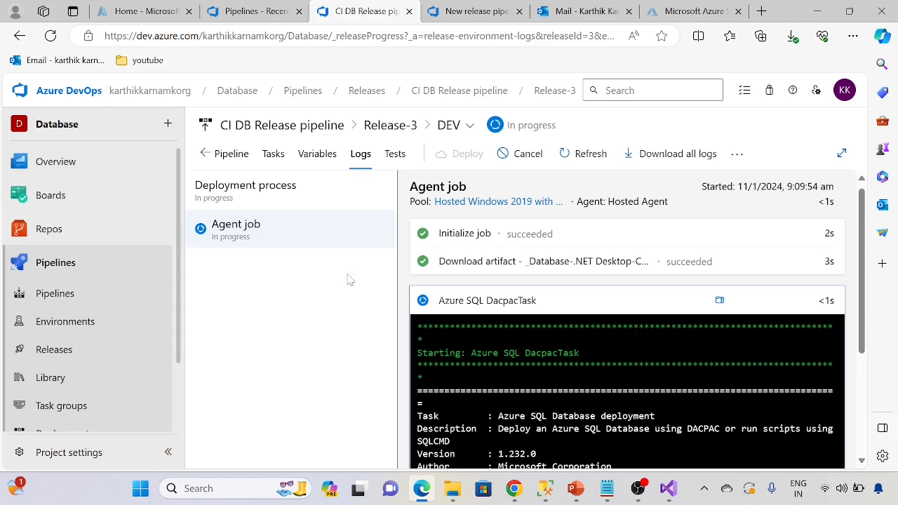
scroll(623, 341, down, 3)
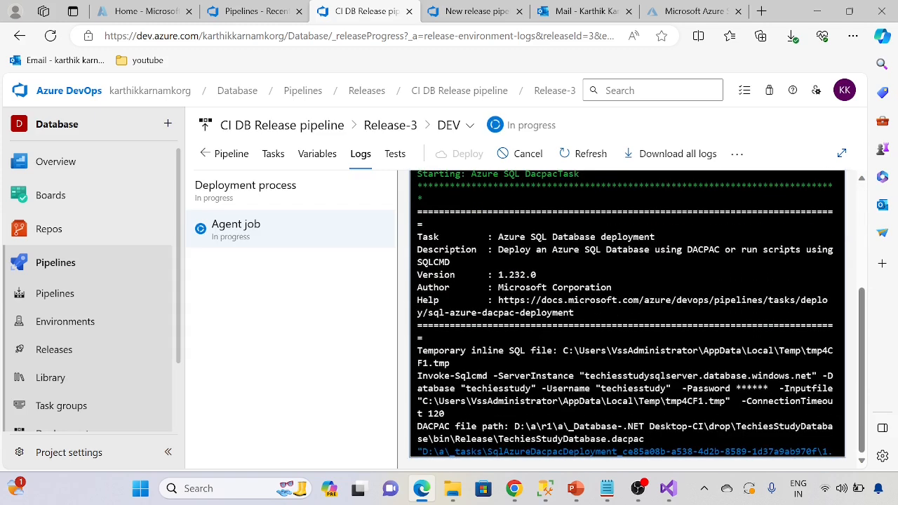
scroll(536, 396, up, 3)
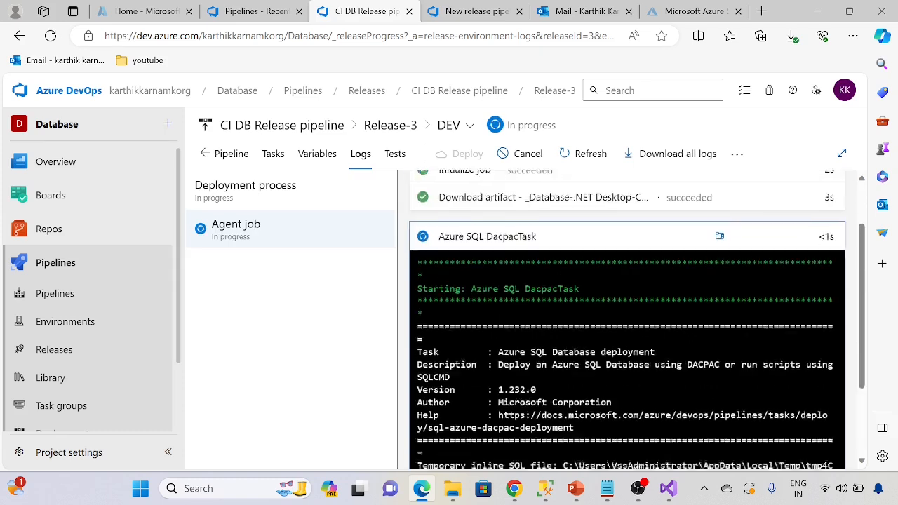
Step: Inspect the detailed log of the running Azure SQL DacpacTask to follow the publishing progress
click(501, 259)
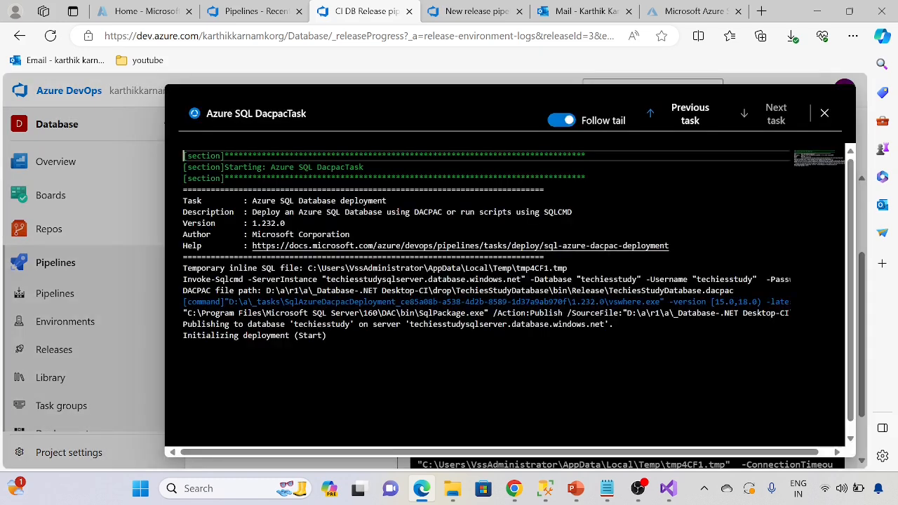
drag(326, 335, 186, 280)
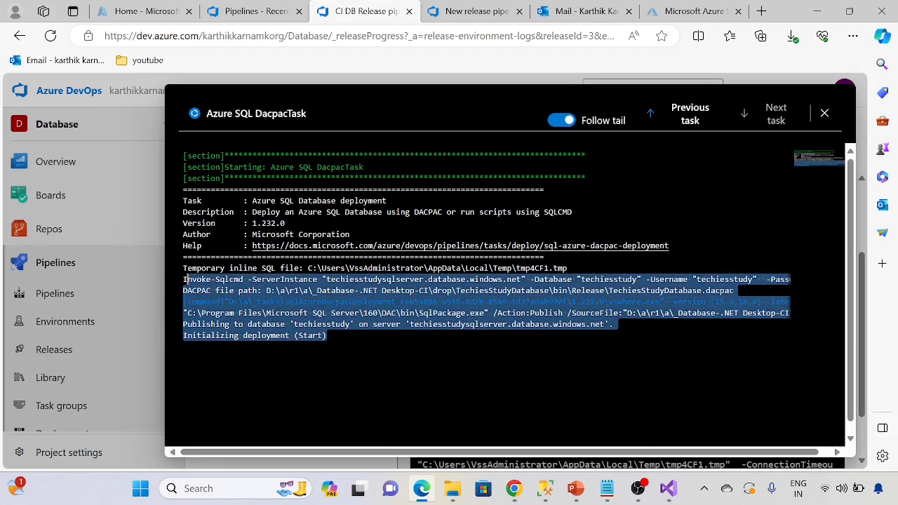
click(326, 335)
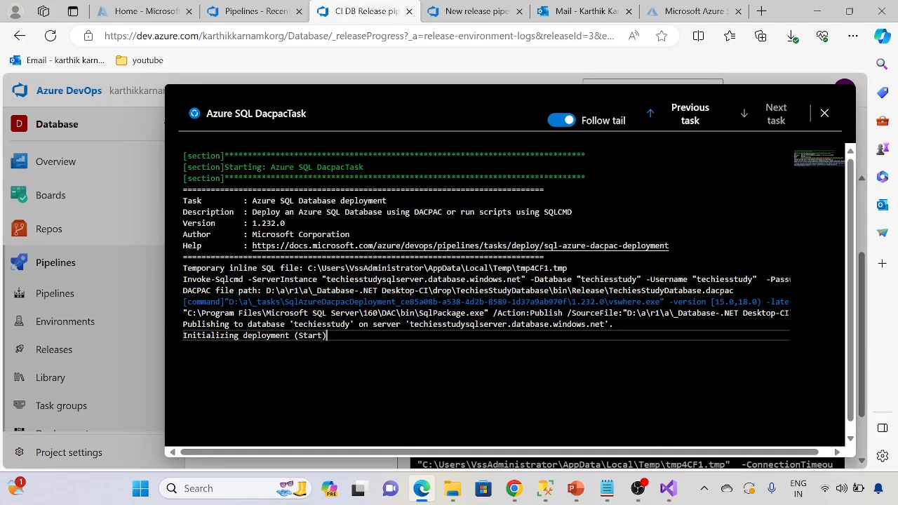
click(824, 113)
scroll(510, 292, up, 1)
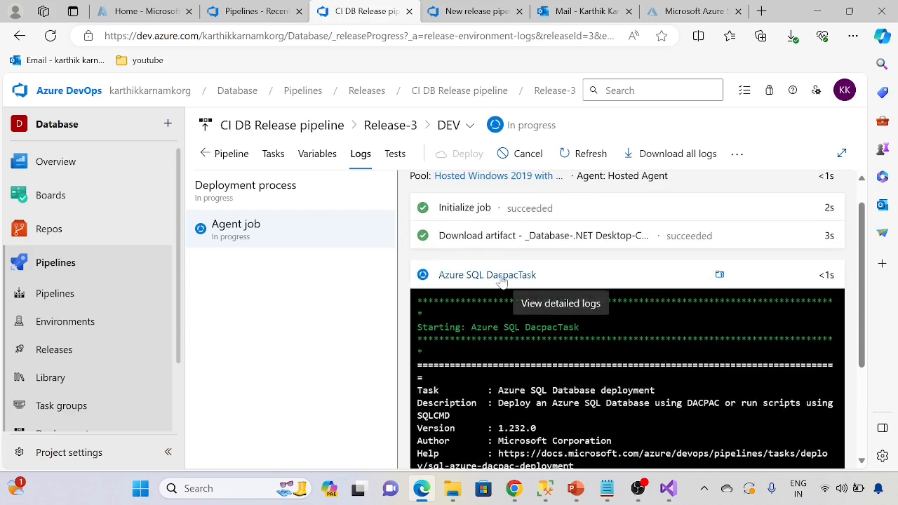
click(501, 278)
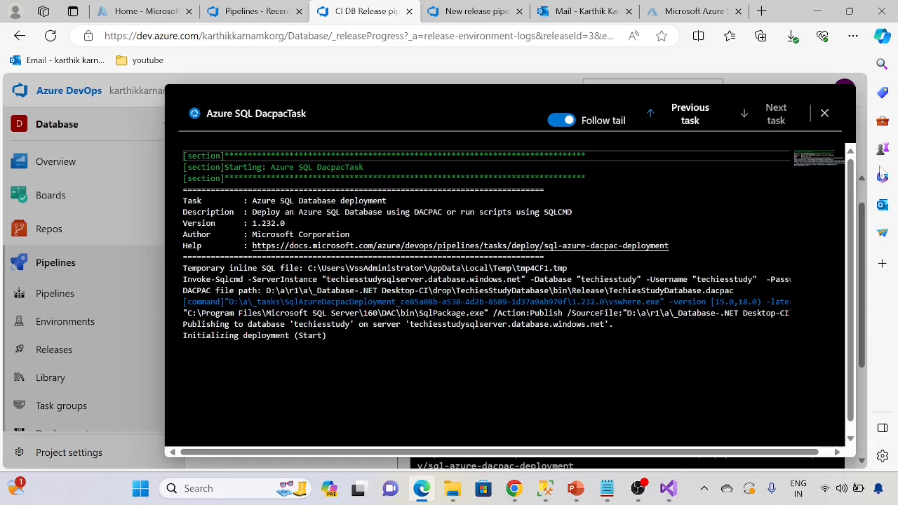
click(824, 113)
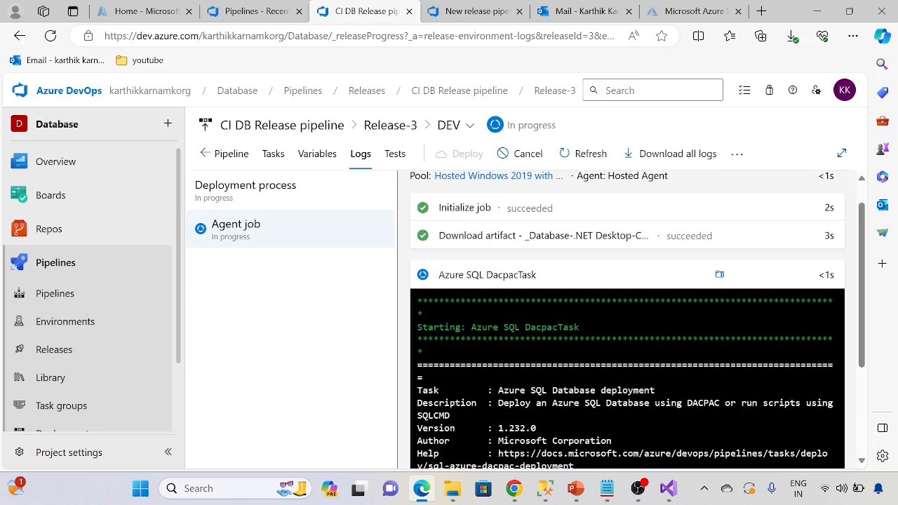
Step: Look over the DEV stage's variables and tasks in the release and return to the release's stage overview
scroll(503, 316, up, 1)
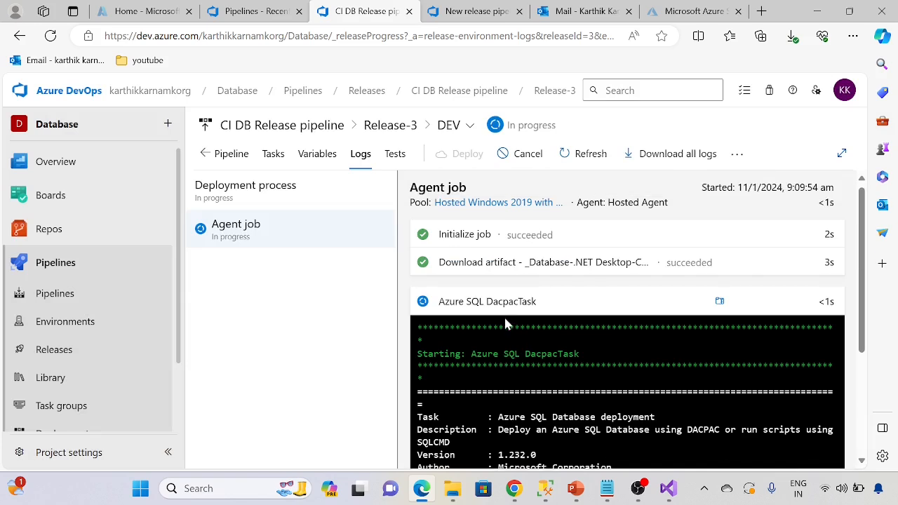
click(303, 157)
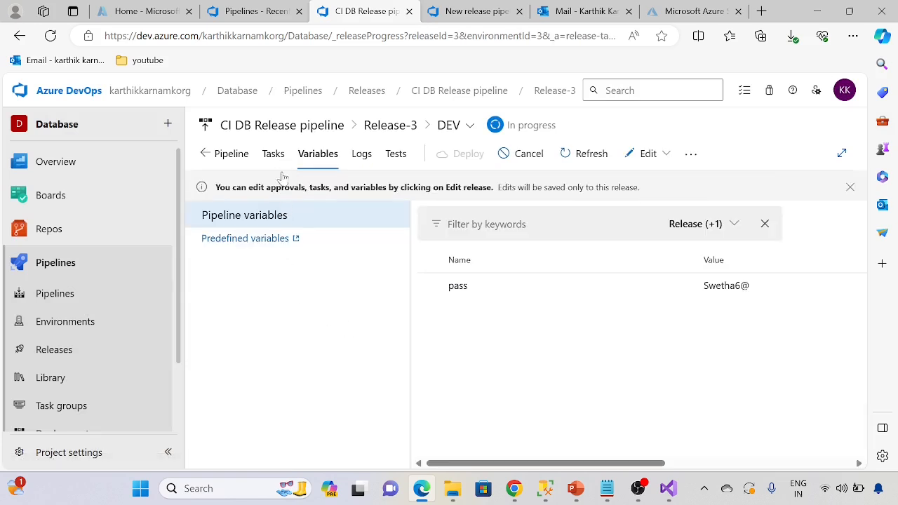
click(275, 158)
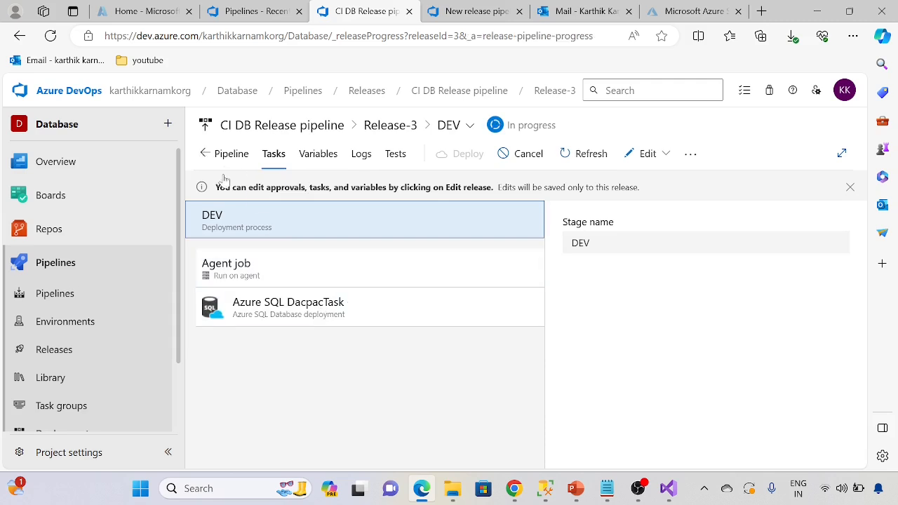
click(203, 156)
scroll(427, 363, down, 2)
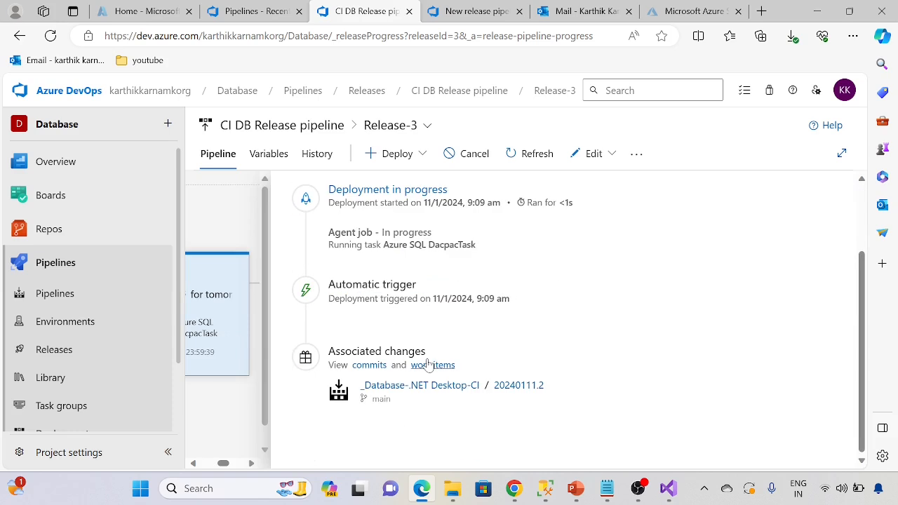
scroll(321, 326, up, 2)
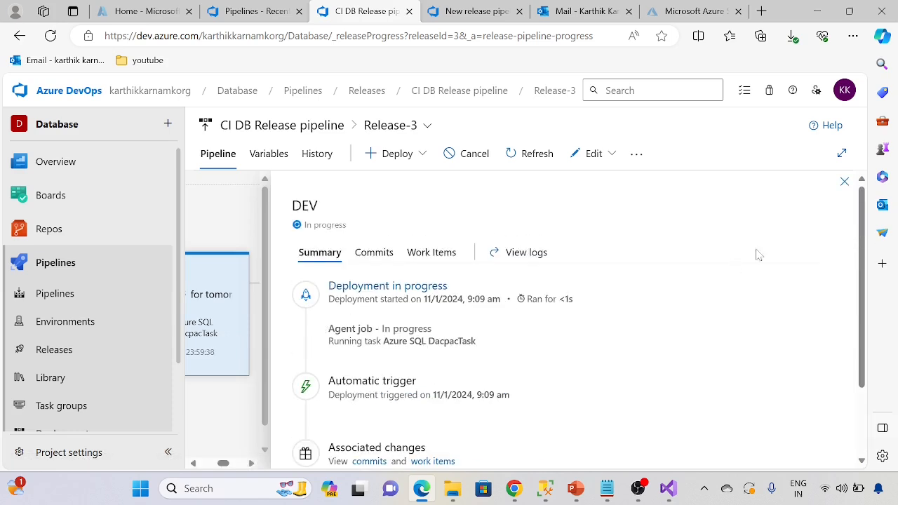
click(844, 182)
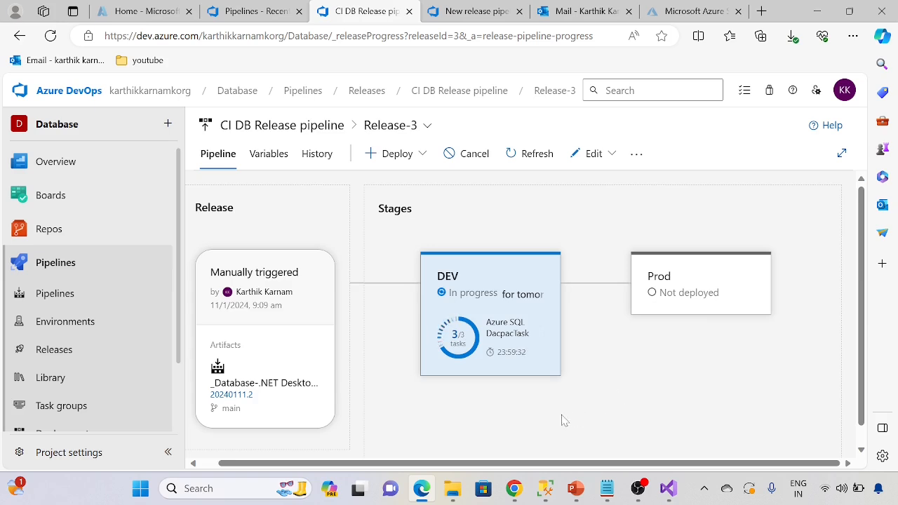
Step: Reopen the DEV stage's logs from the stage overview and check the agent job output, briefly in the expanded view
mouse_move(496, 399)
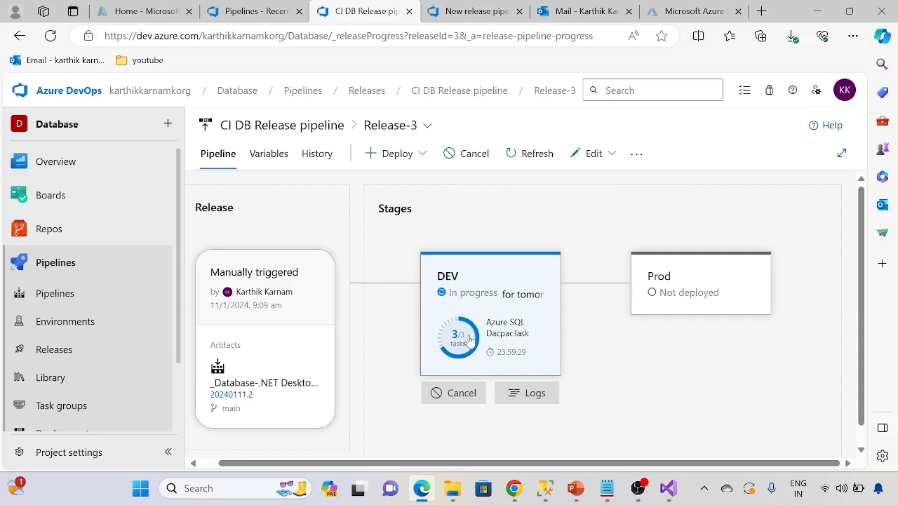
click(528, 394)
scroll(513, 372, down, 1)
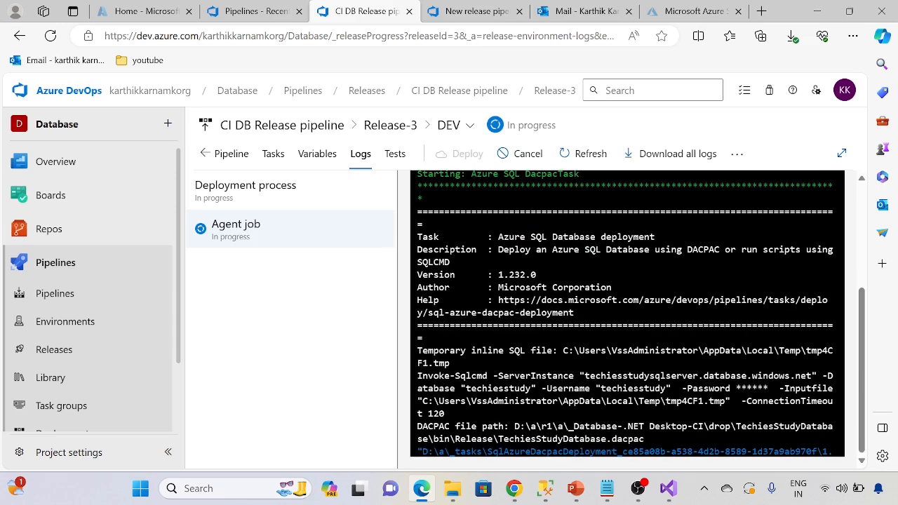
click(842, 153)
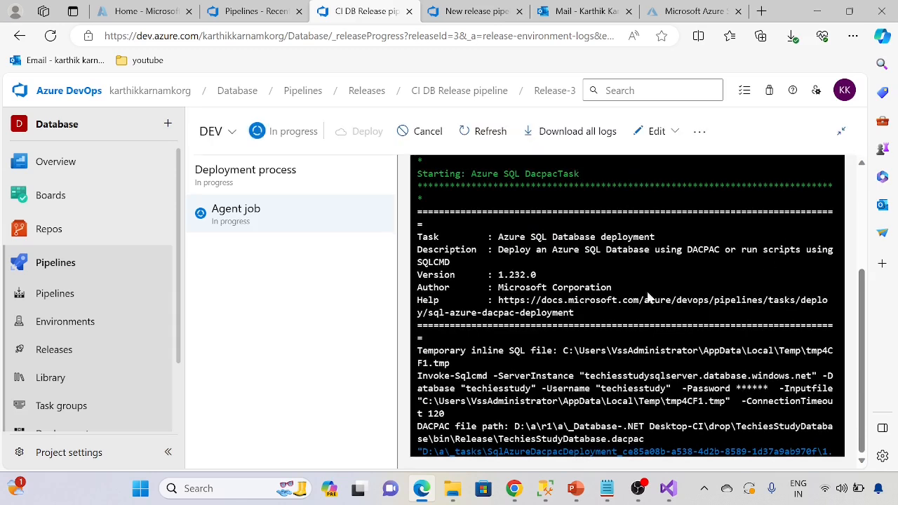
click(841, 131)
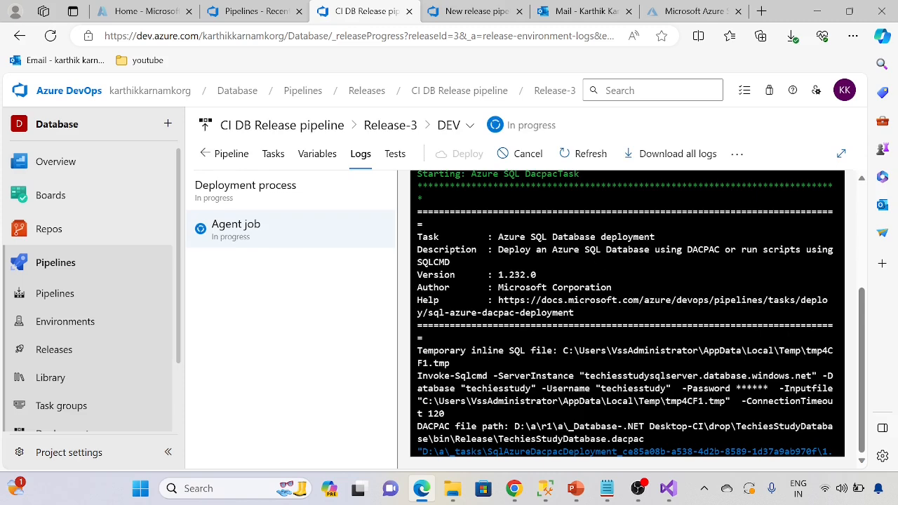
Step: Examine the errors in the Azure SQL DacpacTask's detailed log, including the RAISERROR line about the schema update
scroll(554, 302, up, 3)
click(555, 302)
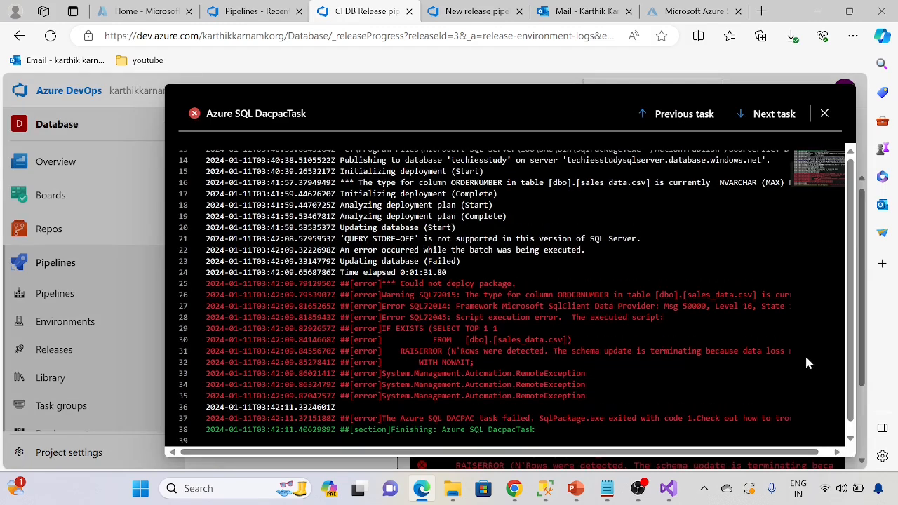
drag(553, 351, 790, 349)
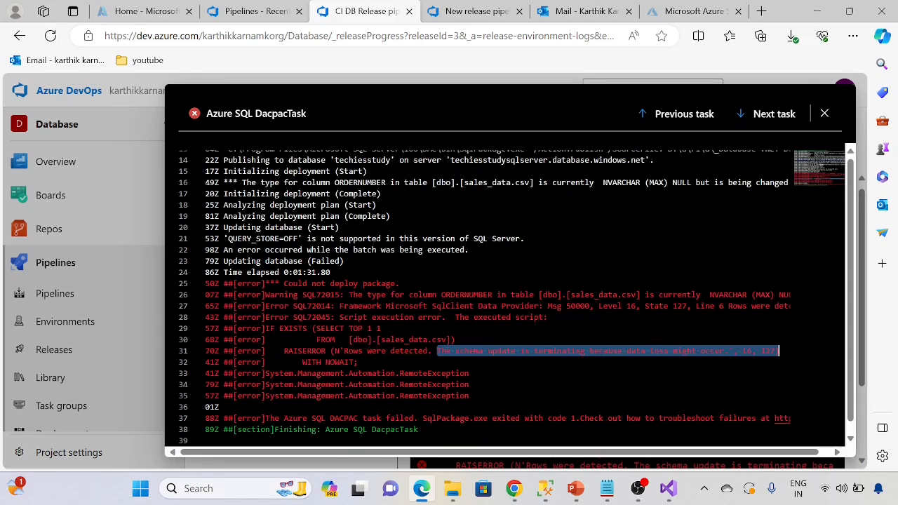
click(491, 384)
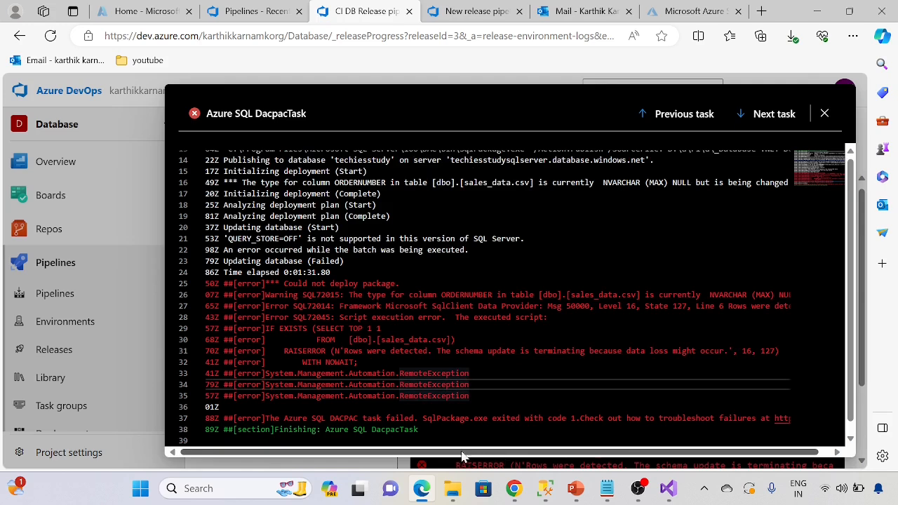
Step: Read the full ORDERNUMBER data-loss and RAISERROR lines in the Azure SQL DacpacTask log, then return to the Release-3 stage overview
drag(539, 294, 807, 298)
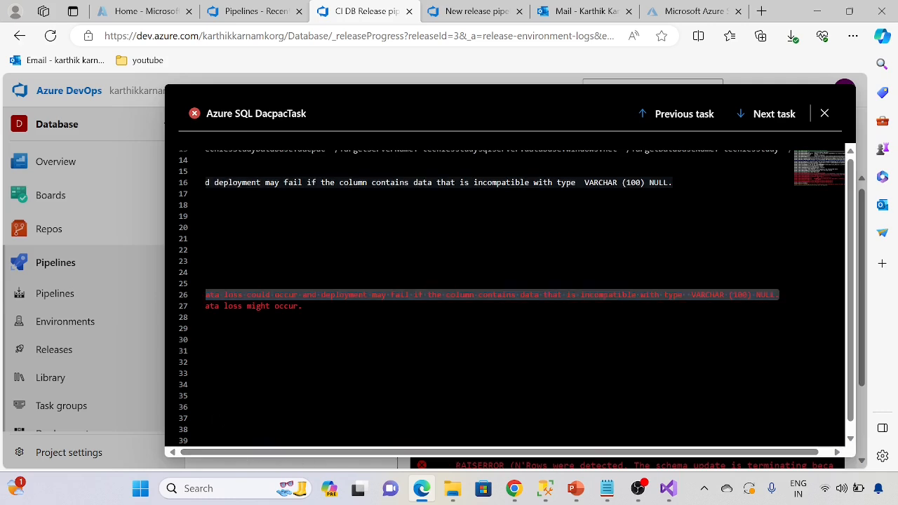
click(226, 351)
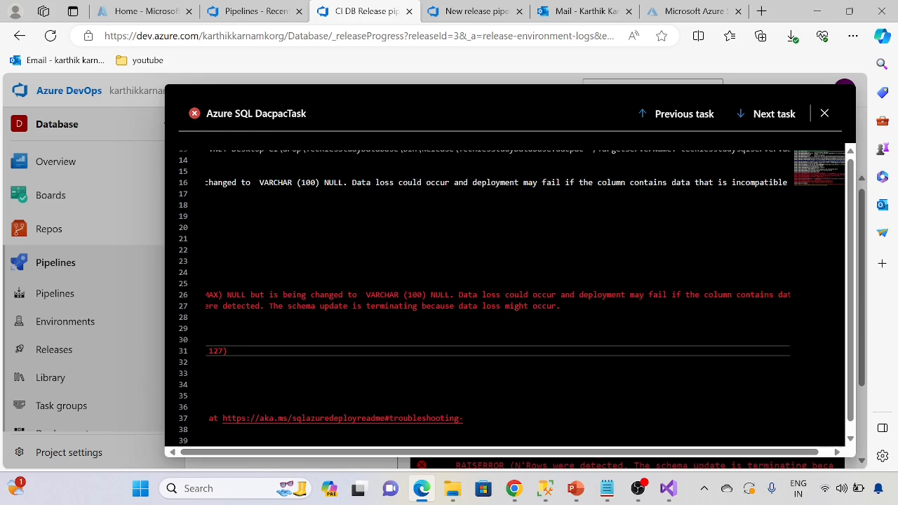
click(826, 113)
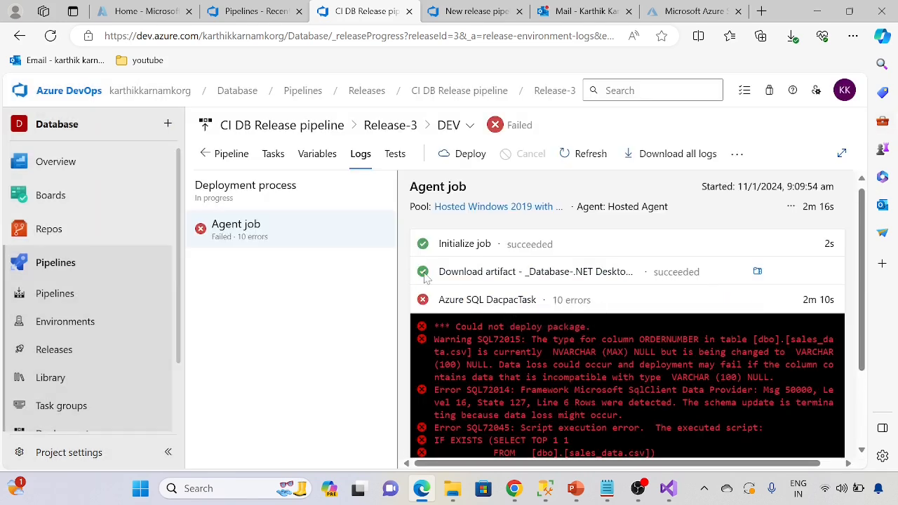
click(508, 300)
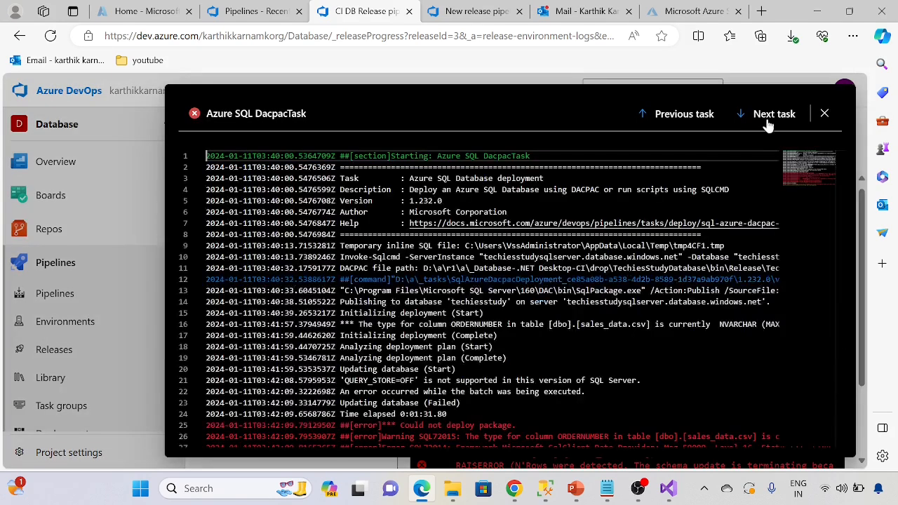
click(824, 113)
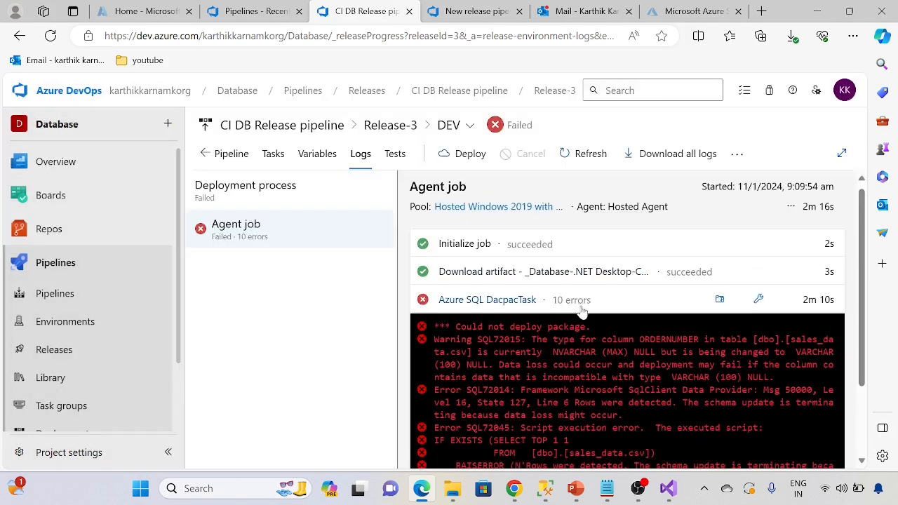
click(379, 129)
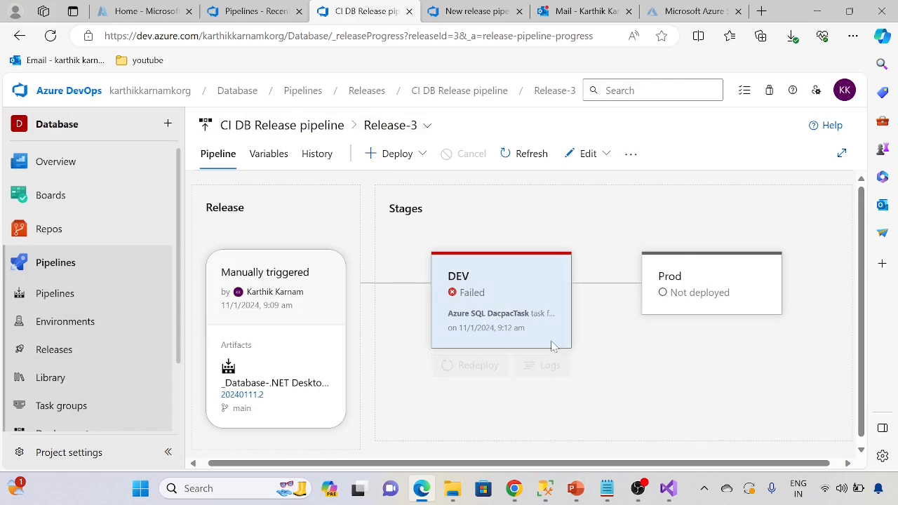
click(668, 488)
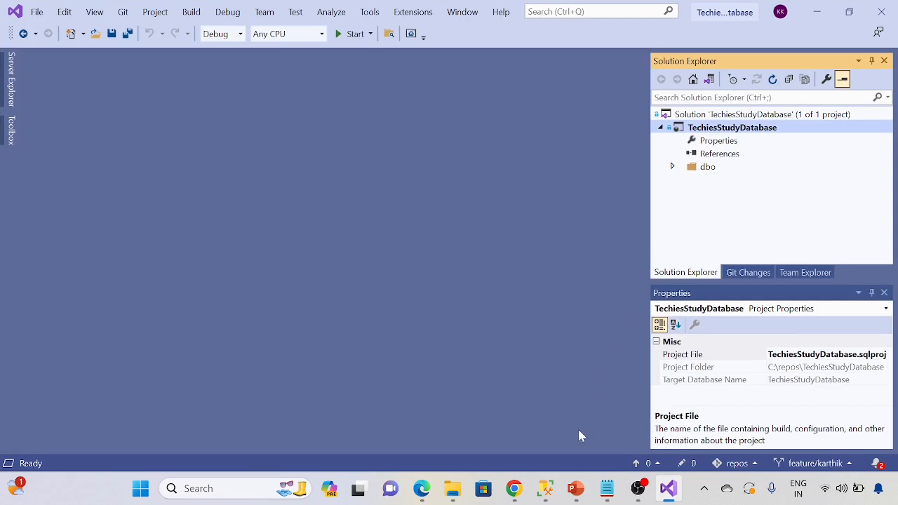
click(515, 489)
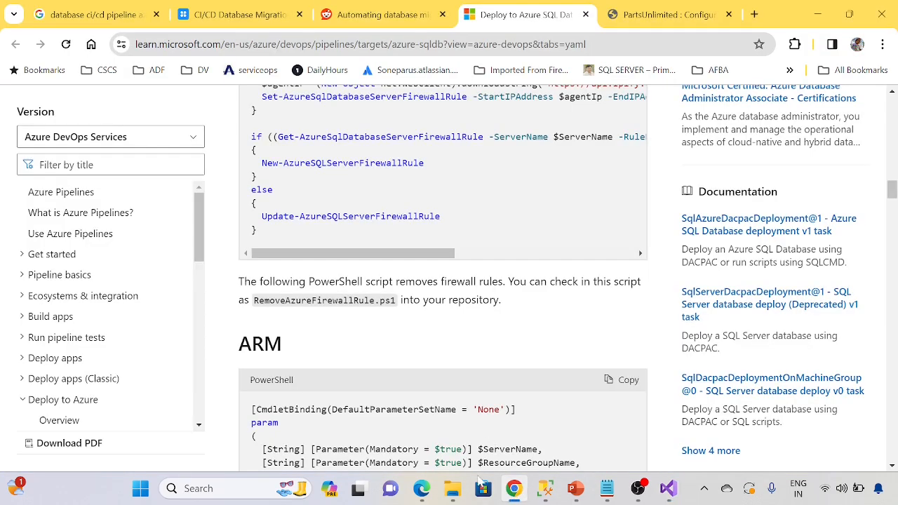
click(430, 491)
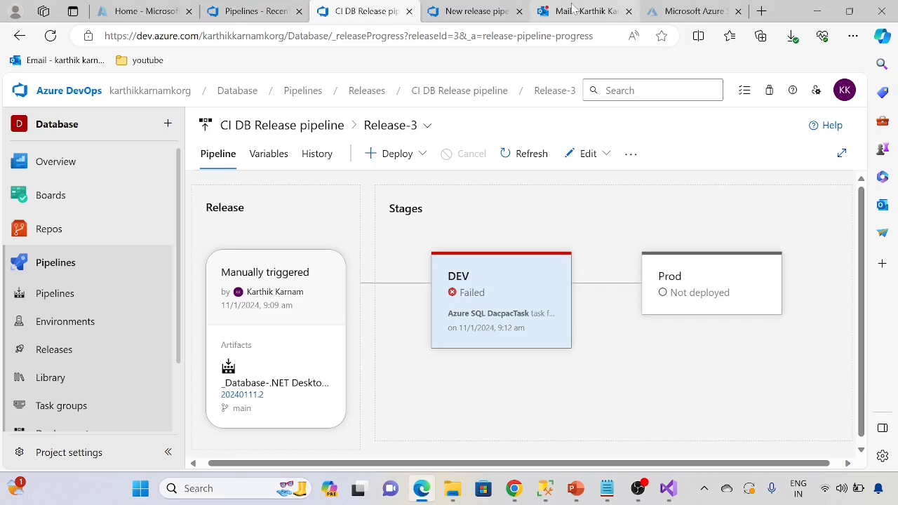
click(477, 13)
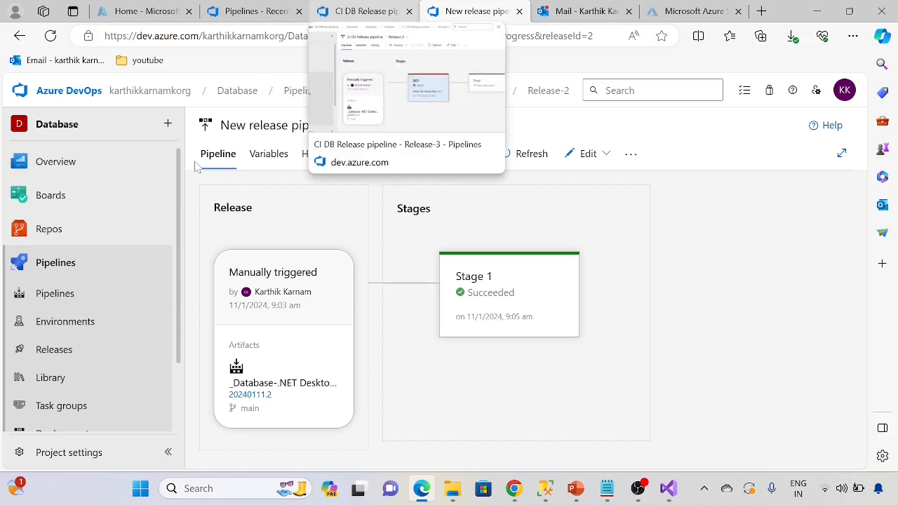
click(350, 9)
Step: Open sales_data.csv.sql from the TechiesStudyDatabase/dbo/Tables folder on the main branch of the Techiesstudydb repository
click(54, 234)
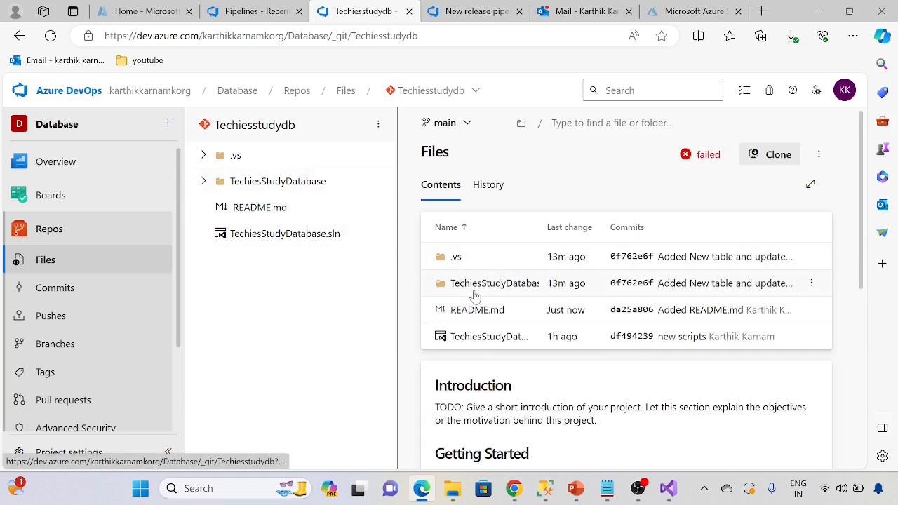
click(475, 293)
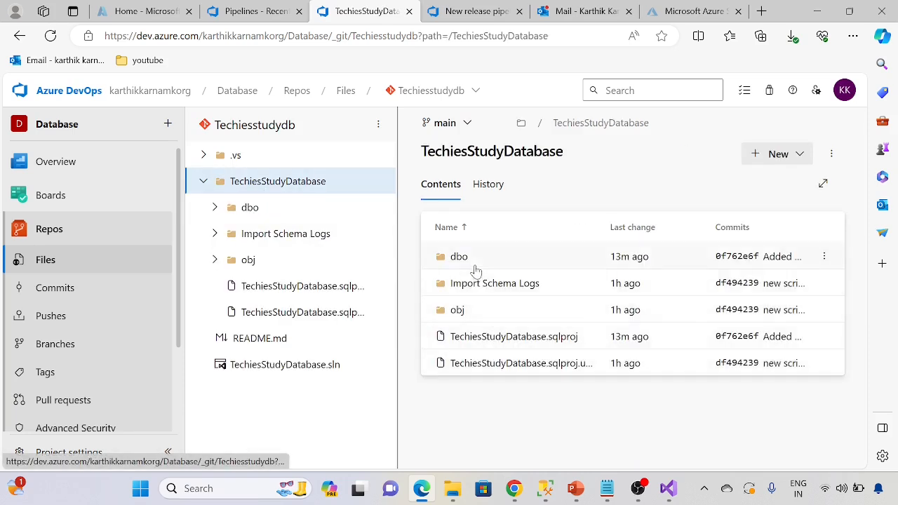
click(472, 264)
click(471, 288)
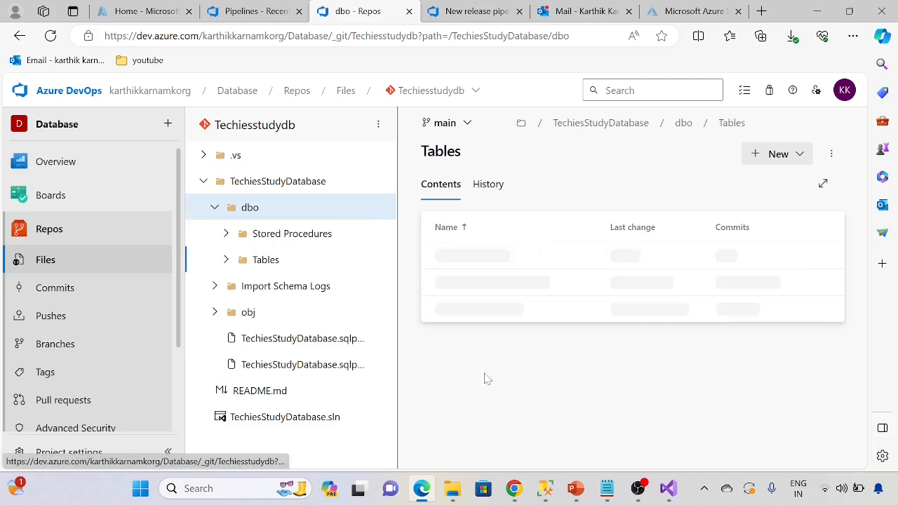
click(482, 263)
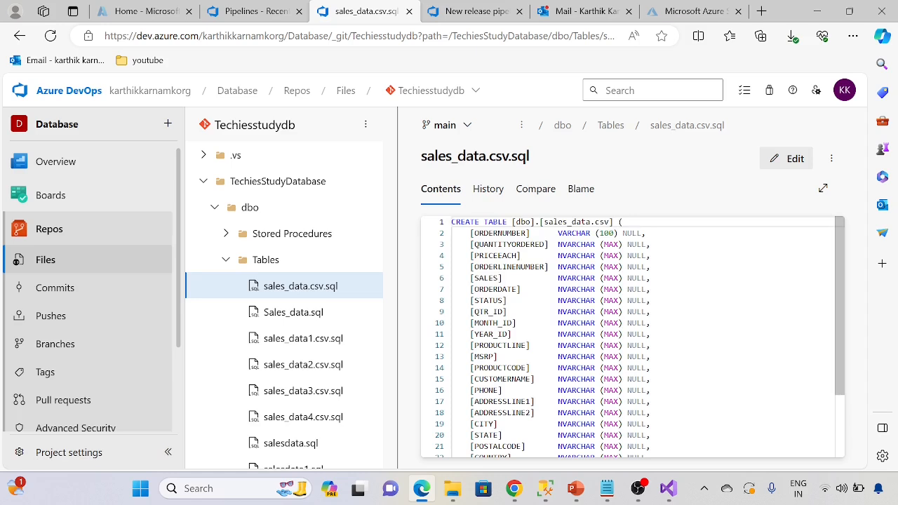
Step: Change the ORDERNUMBER column definition to NVARCHAR (MAX) NULL in sales_data.csv.sql and commit the edit to main
drag(553, 244, 651, 244)
drag(558, 232, 645, 232)
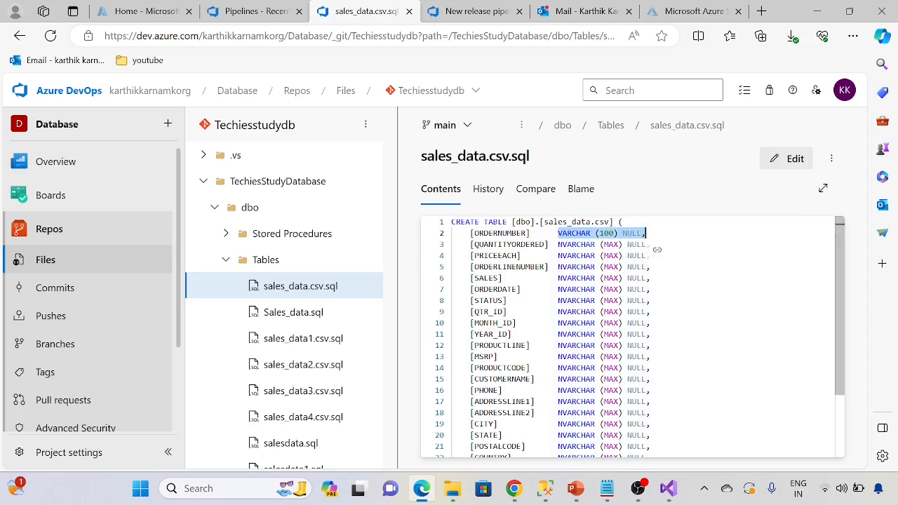
drag(554, 245, 651, 244)
key(ctrl+c)
click(780, 159)
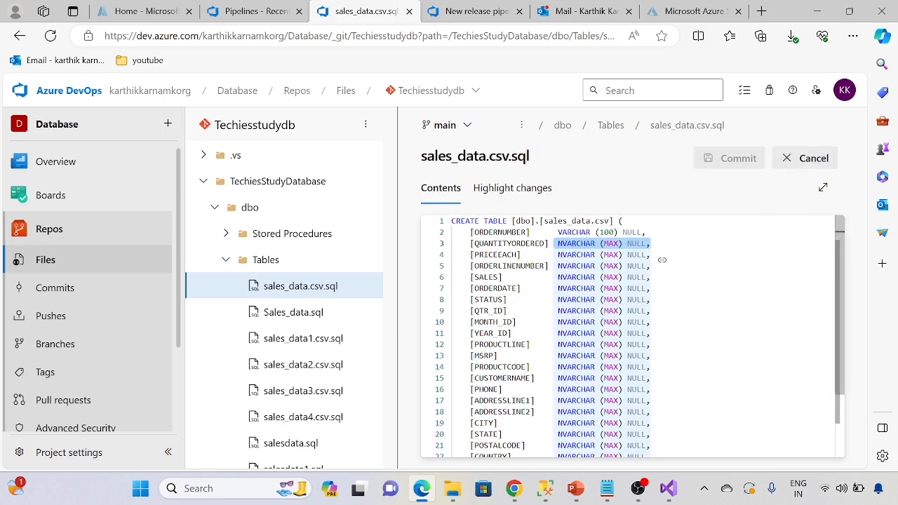
drag(558, 232, 643, 232)
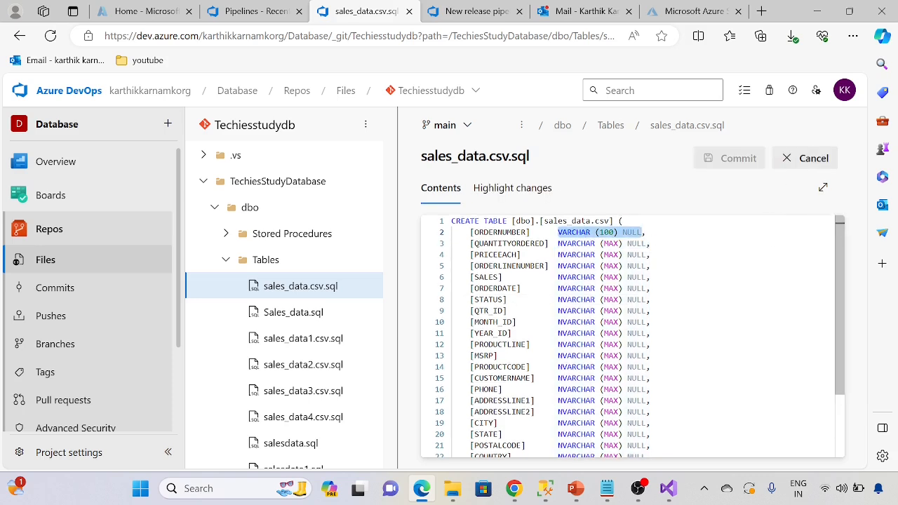
key(ctrl+v)
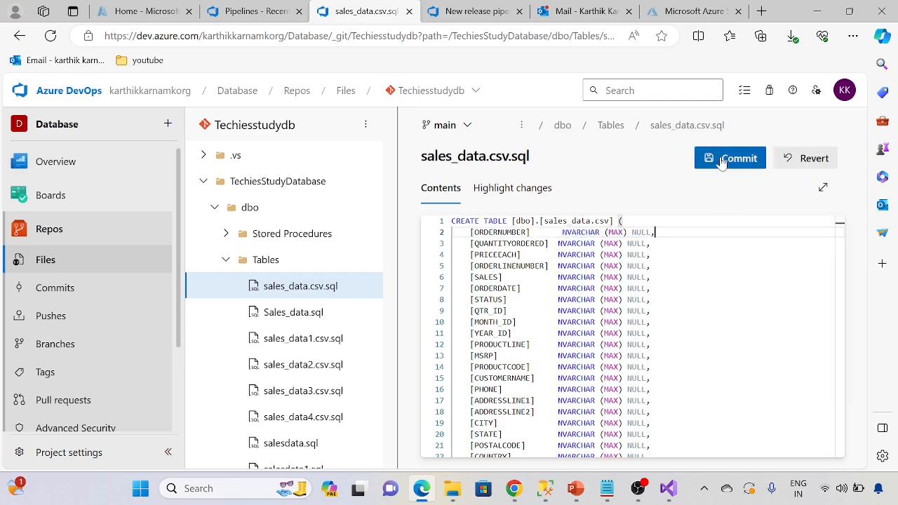
key(ctrl+s)
click(809, 442)
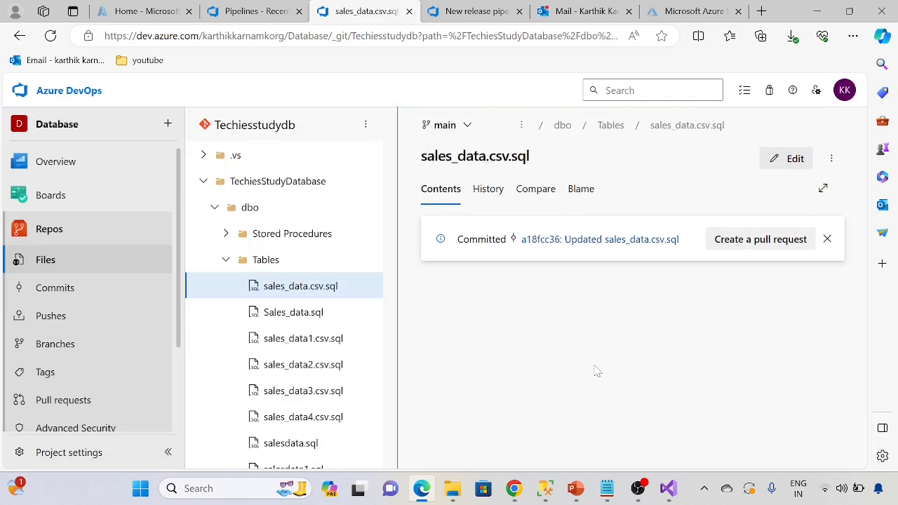
Step: Open the Database-.NET Desktop-CI build run #20240111.3 for the sales_data.csv.sql commit
click(477, 11)
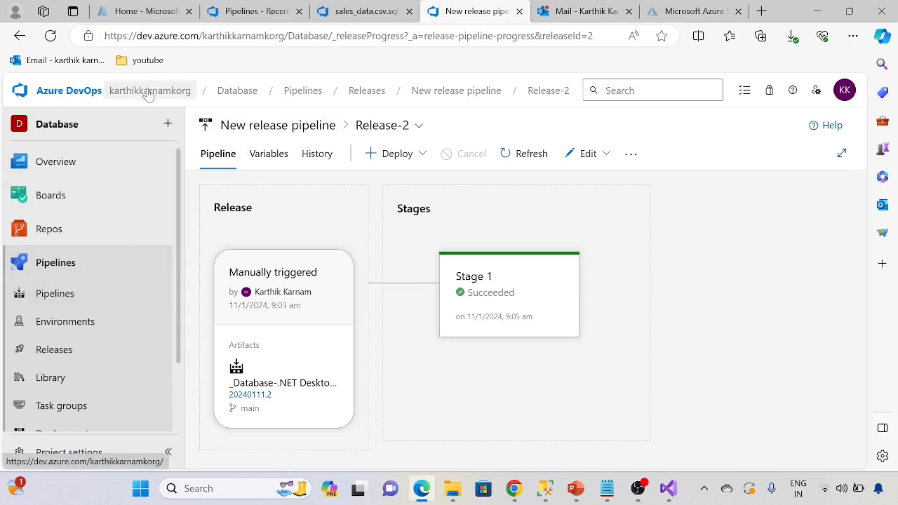
click(80, 279)
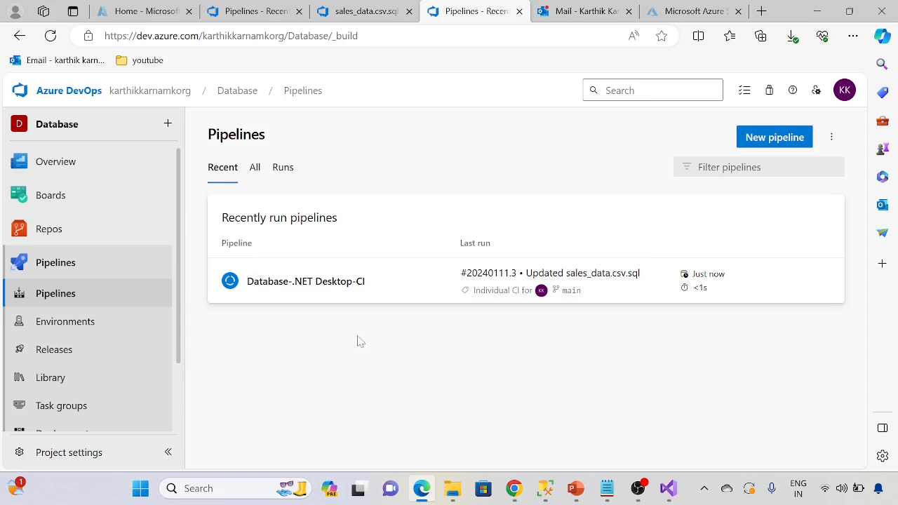
click(315, 295)
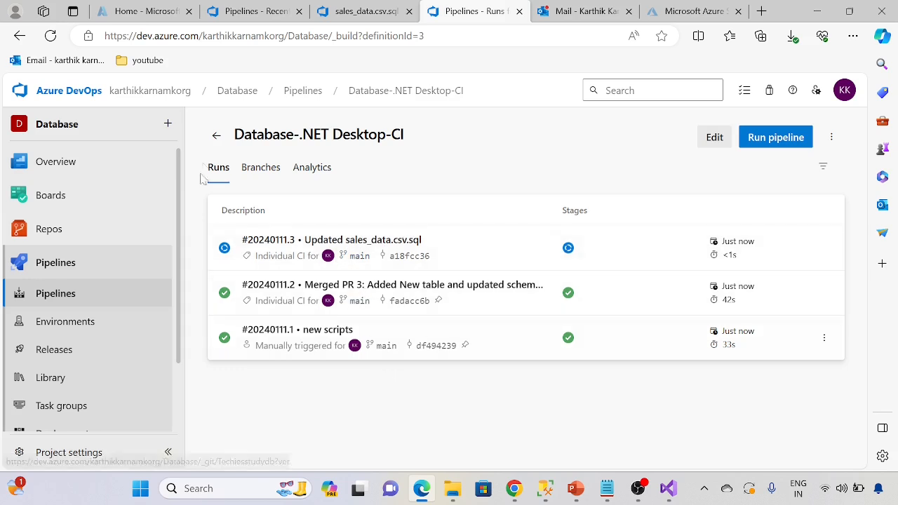
click(216, 136)
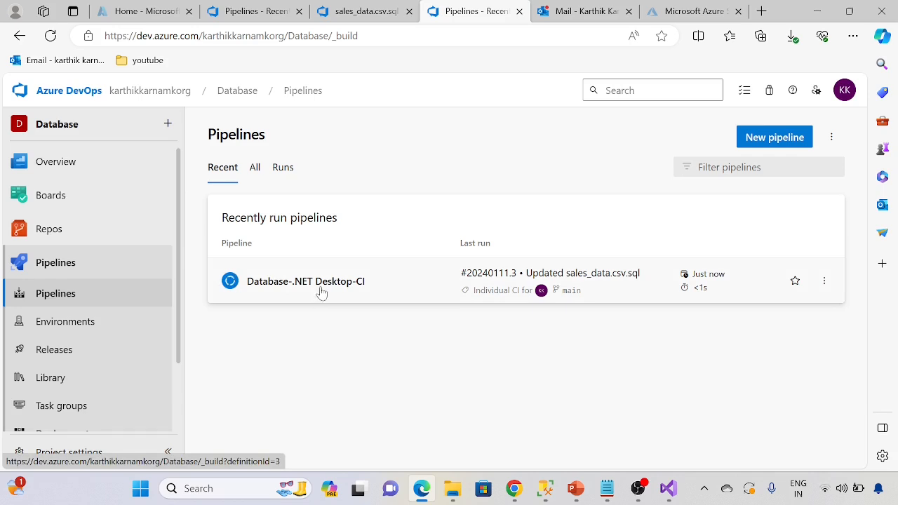
click(320, 292)
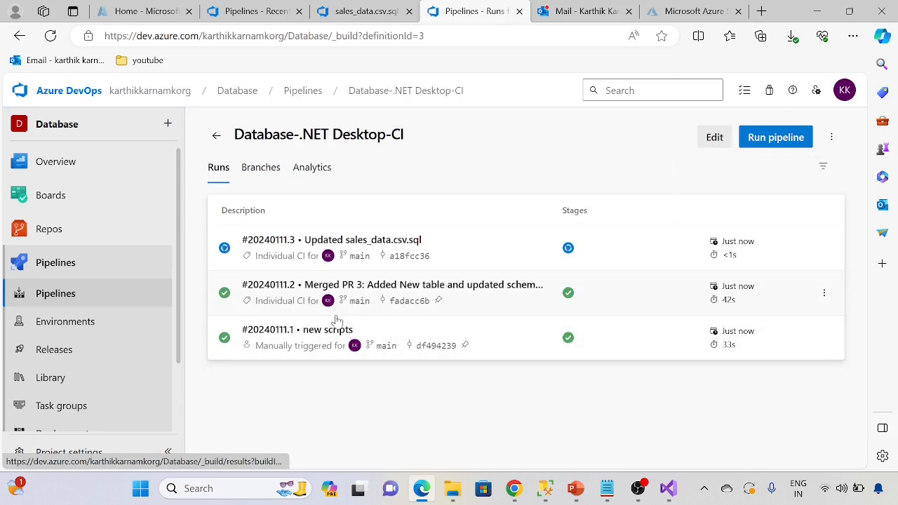
click(332, 243)
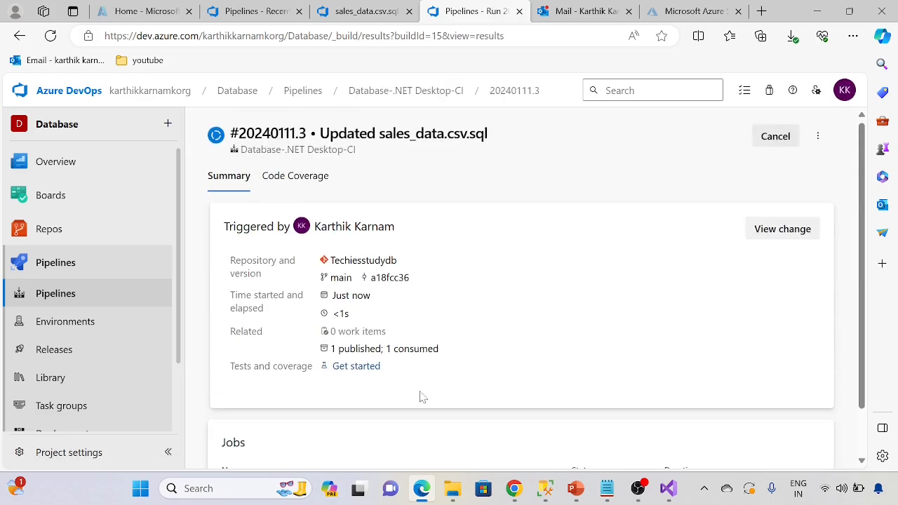
Step: Check the progress of Agent job 1 and its tasks in the build run, then return to the run summary
scroll(284, 442, down, 1)
click(351, 441)
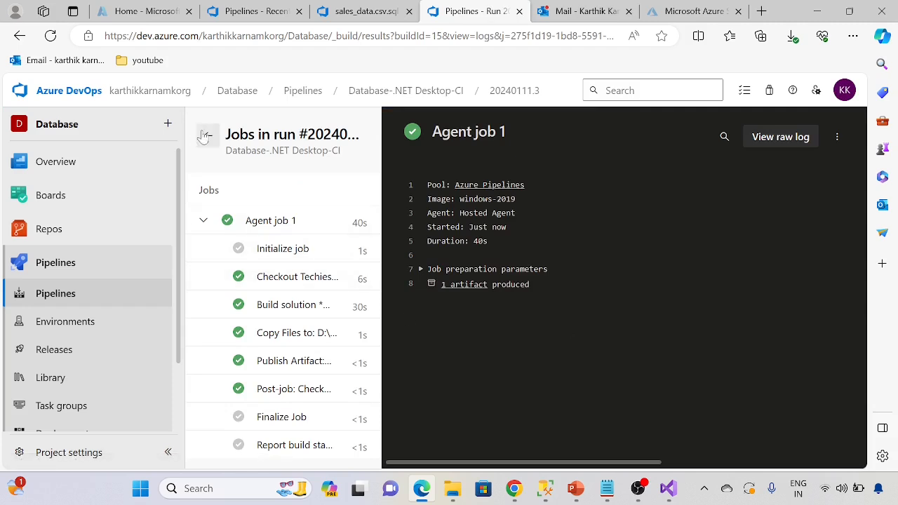
click(206, 135)
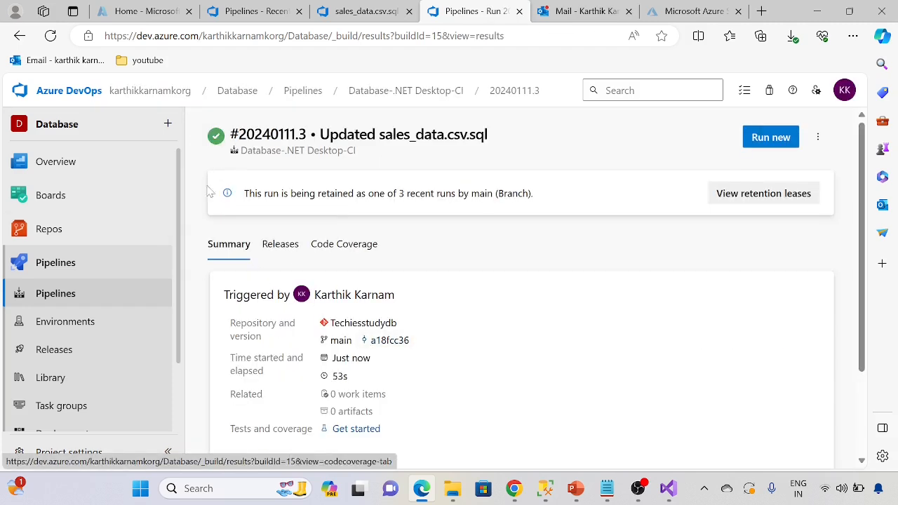
Step: Create a new release from the CI DB Release pipeline
click(77, 360)
click(753, 139)
click(480, 446)
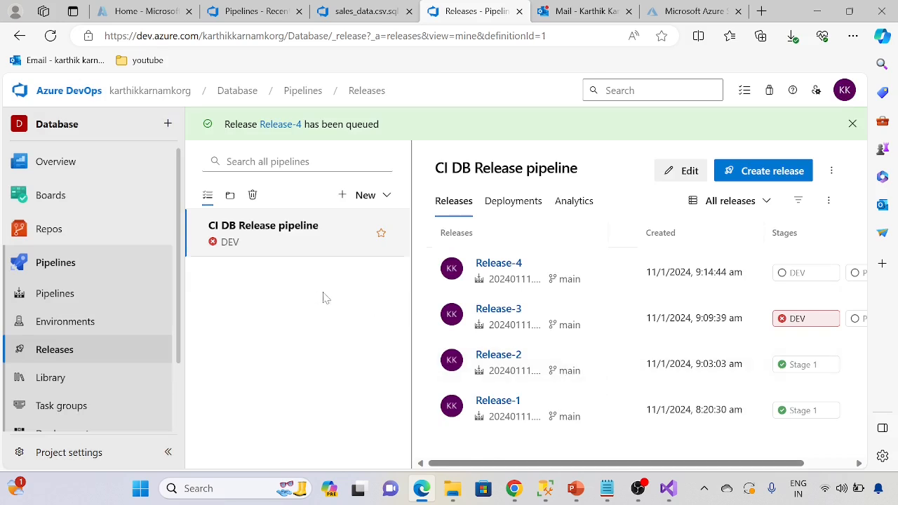
Step: Open Release-4 and refresh its stage overview to follow the DEV deployment
click(492, 265)
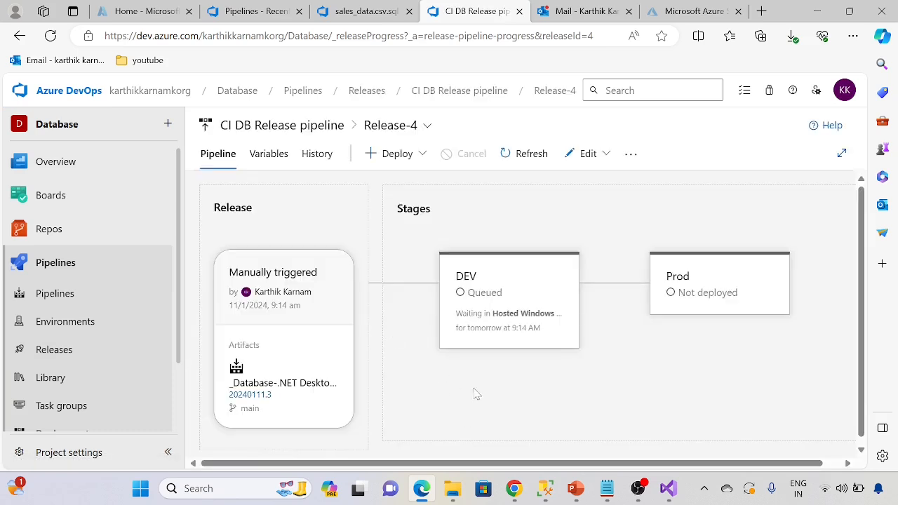
scroll(562, 411, down, 1)
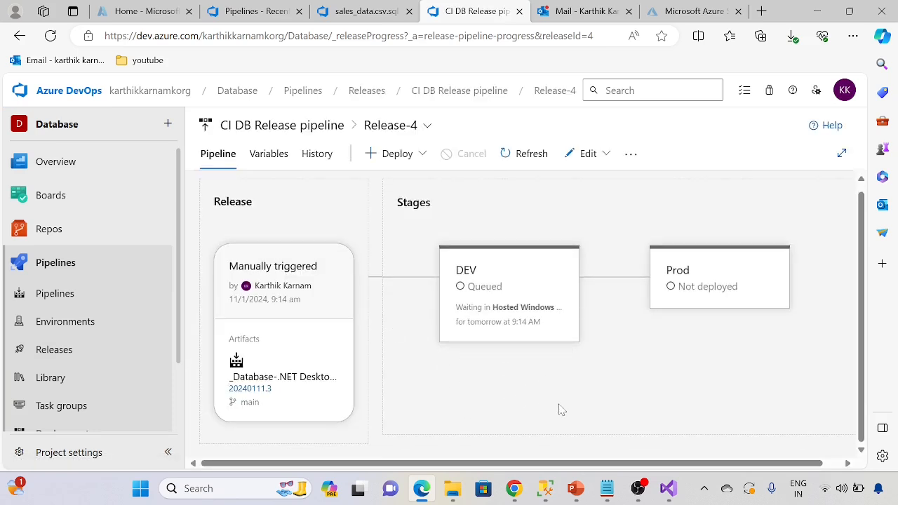
click(522, 157)
click(523, 159)
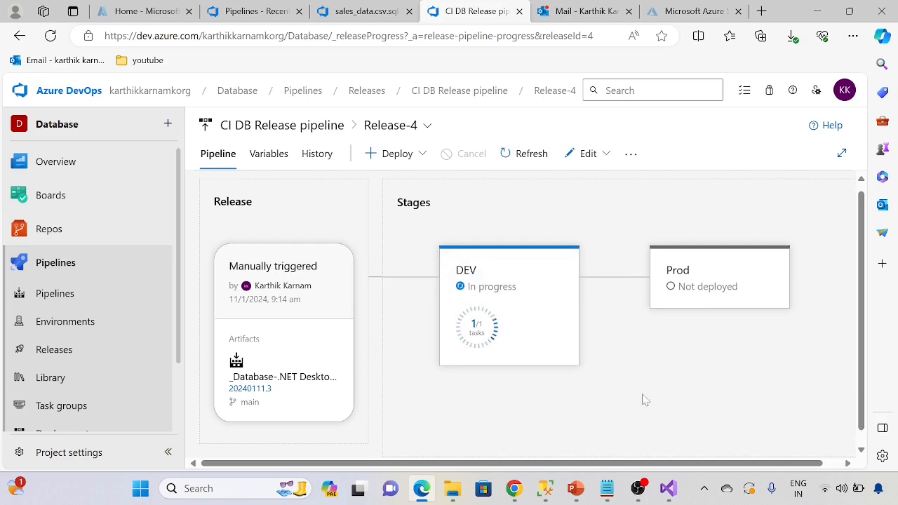
scroll(645, 400, down, 1)
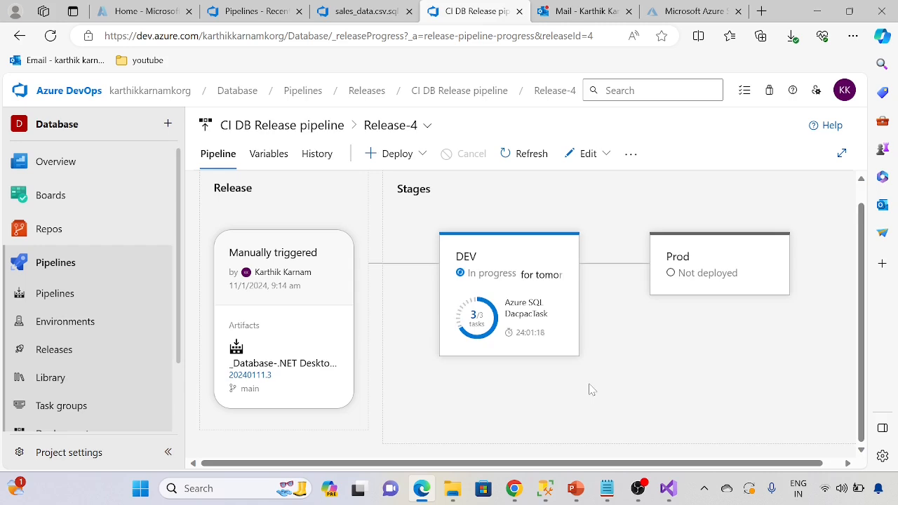
Step: Switch to the Outlook inbox and review the error details in the deployment-failed e-mail for Release-3's DEV stage
click(582, 11)
click(309, 340)
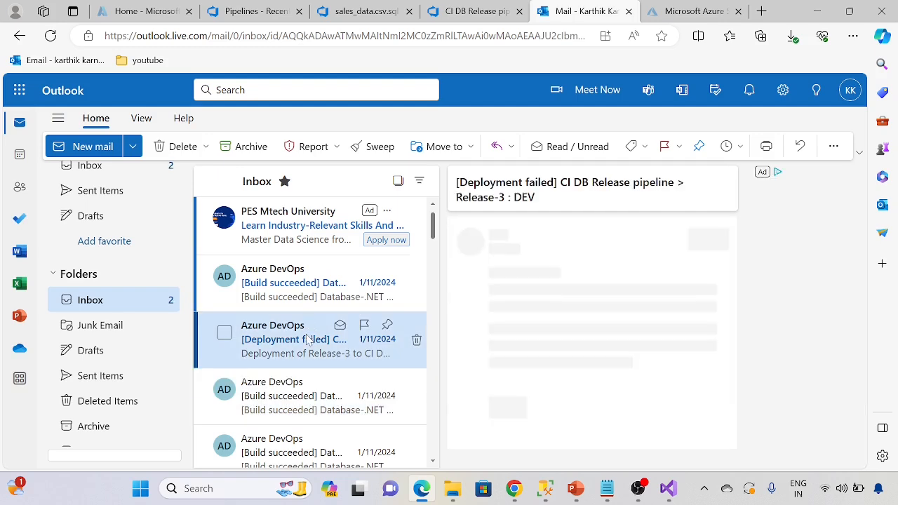
scroll(501, 356, down, 8)
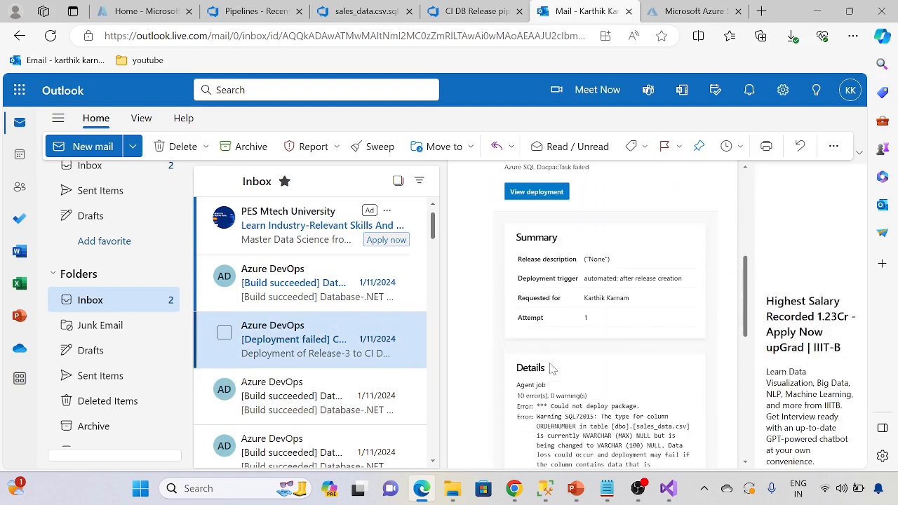
scroll(552, 374, down, 3)
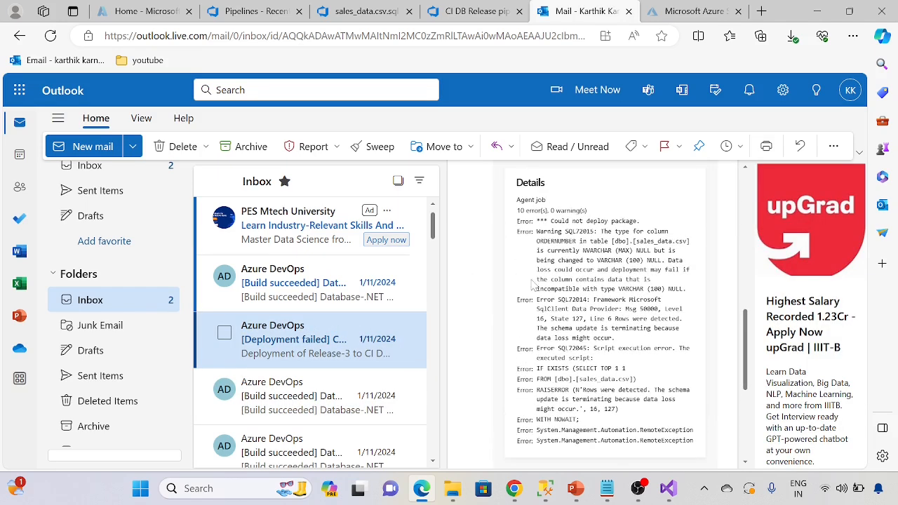
Step: Highlight the error lines in the Release-3 failure e-mail, then open the newest build-succeeded e-mail and review its summary and details
drag(523, 220, 684, 440)
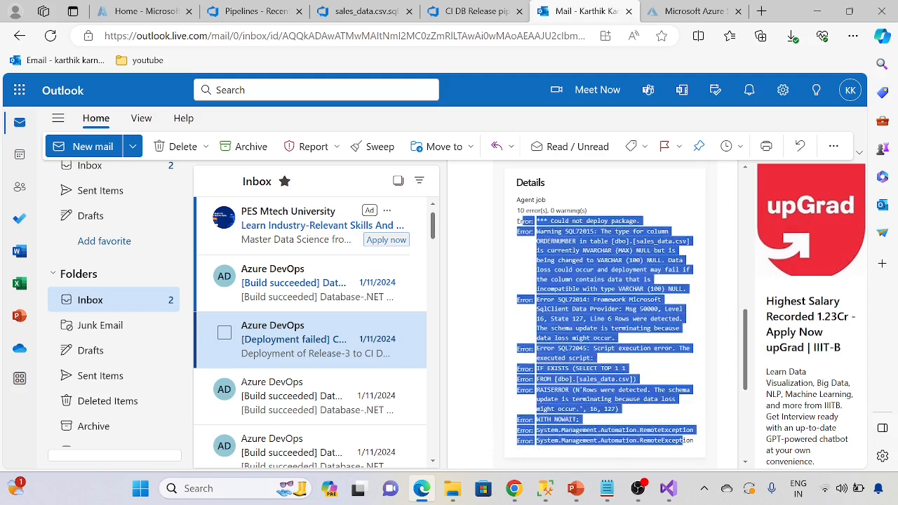
click(631, 435)
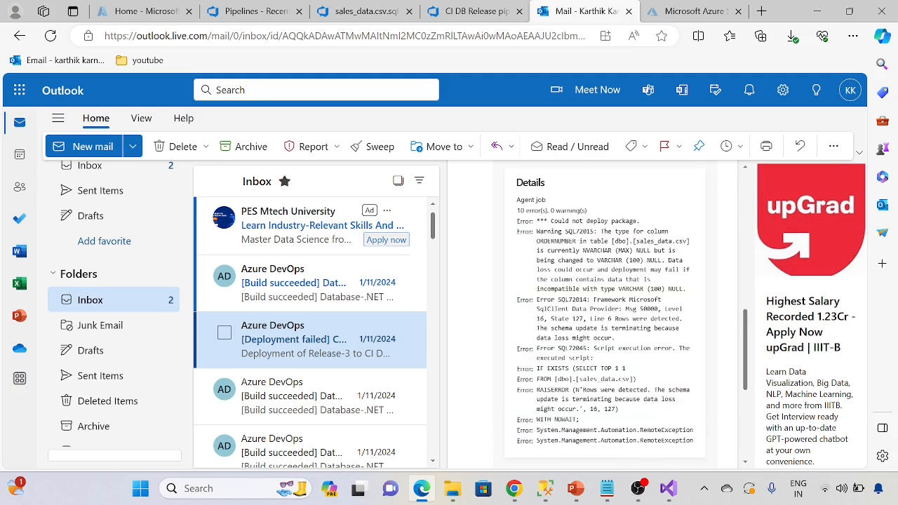
click(310, 297)
scroll(507, 361, down, 5)
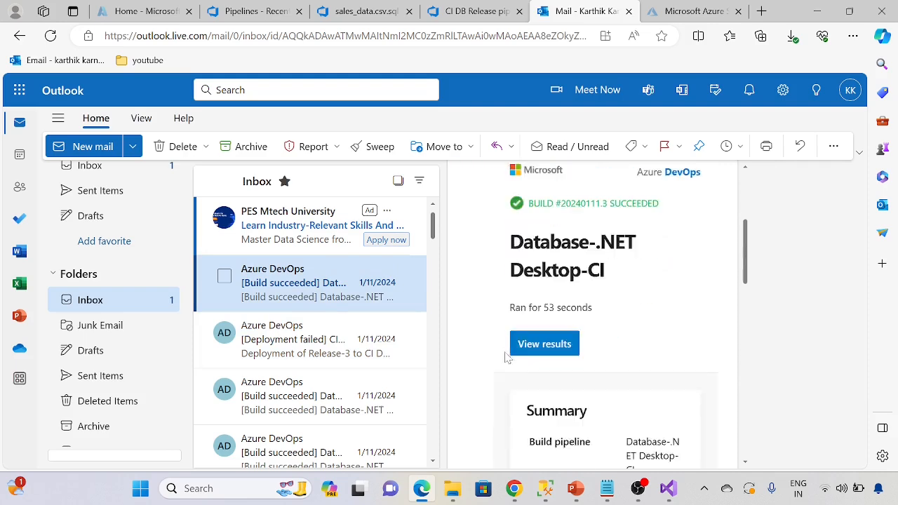
scroll(507, 362, down, 2)
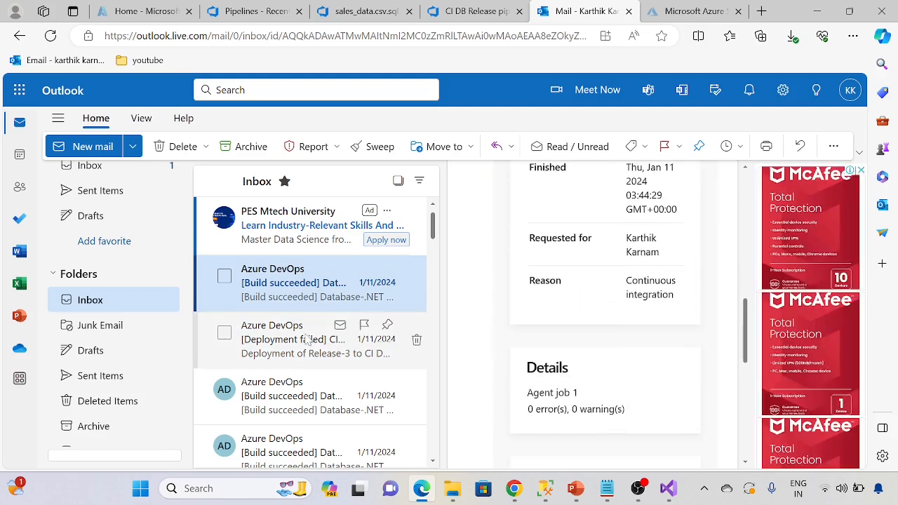
Step: Reopen the Release-3 deployment-failed e-mail and review the agent job errors in its Details section
click(307, 341)
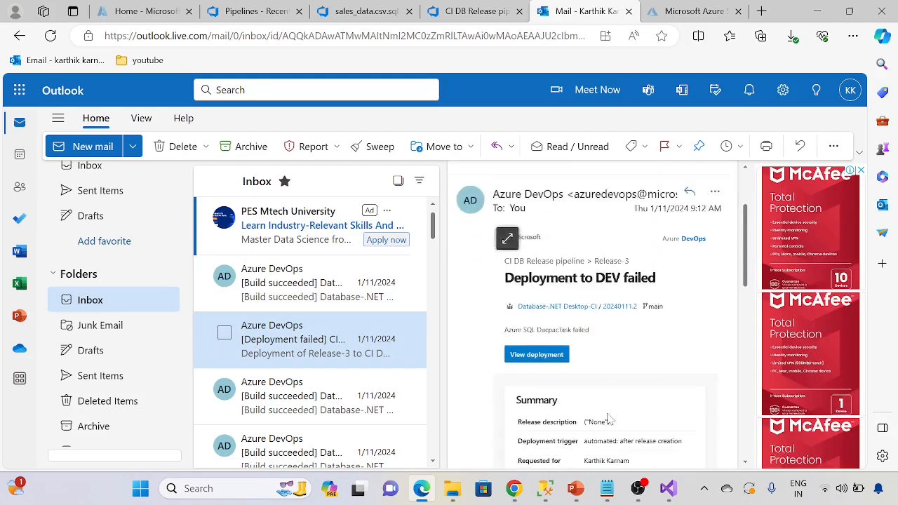
scroll(610, 419, down, 6)
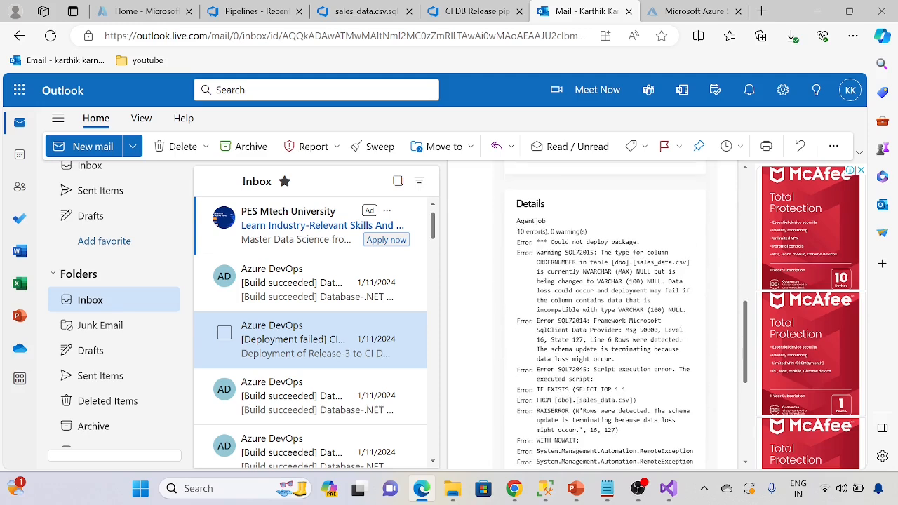
scroll(610, 419, down, 2)
scroll(609, 419, up, 1)
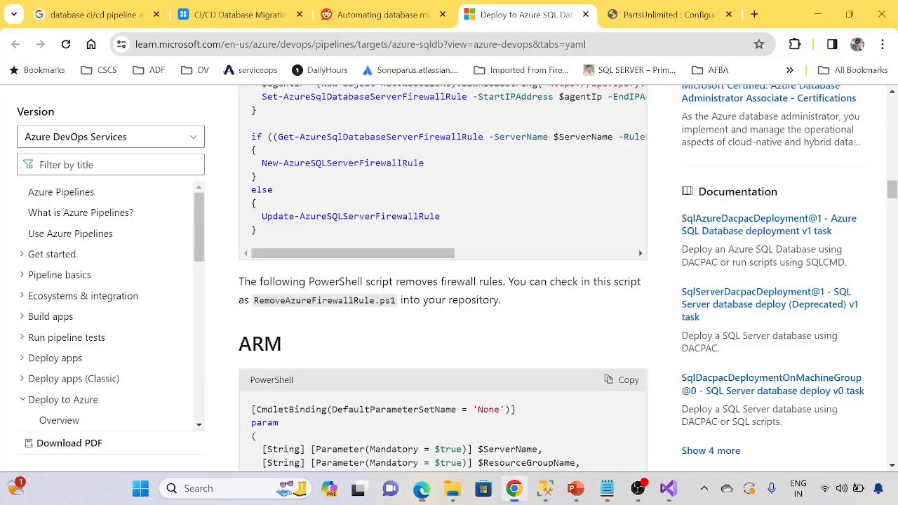
click(422, 489)
click(422, 488)
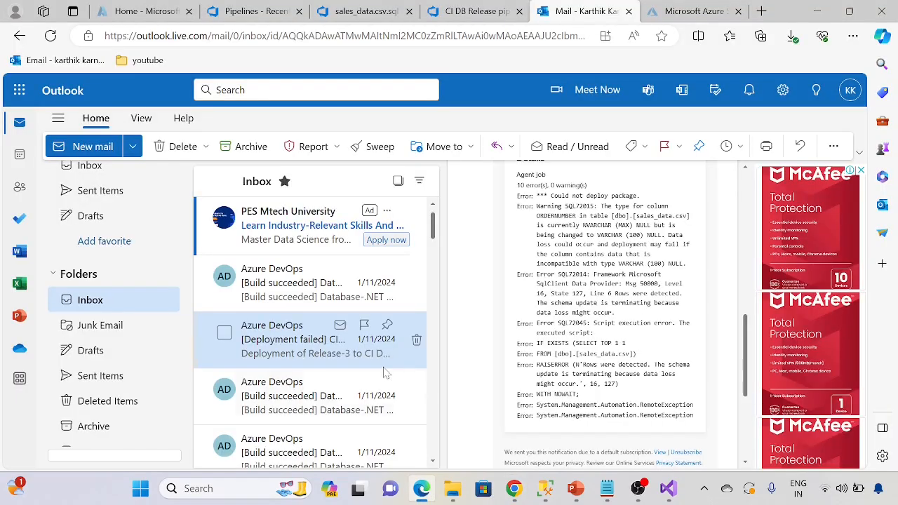
Step: Return to Release-4, open the DEV stage logs and check the Azure SQL DacpacTask output and agent job progress
click(297, 9)
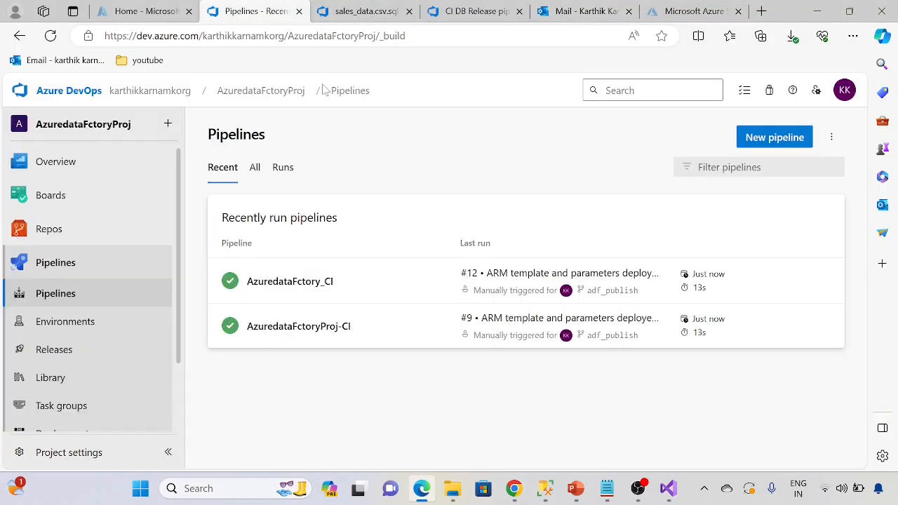
click(474, 11)
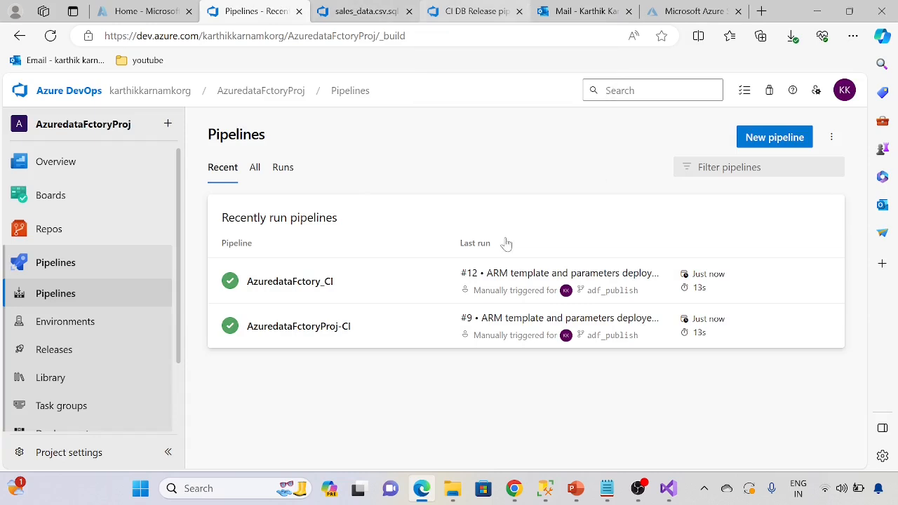
scroll(629, 369, up, 1)
scroll(562, 381, down, 1)
click(545, 372)
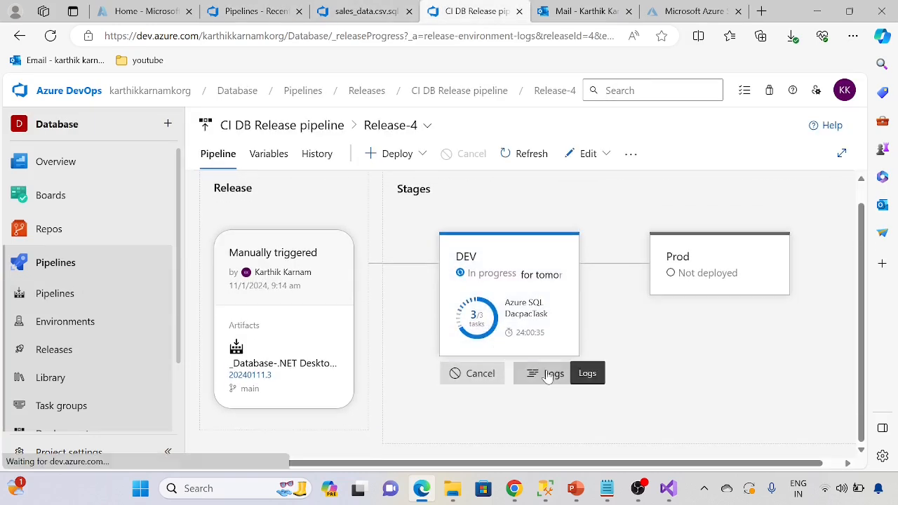
click(495, 186)
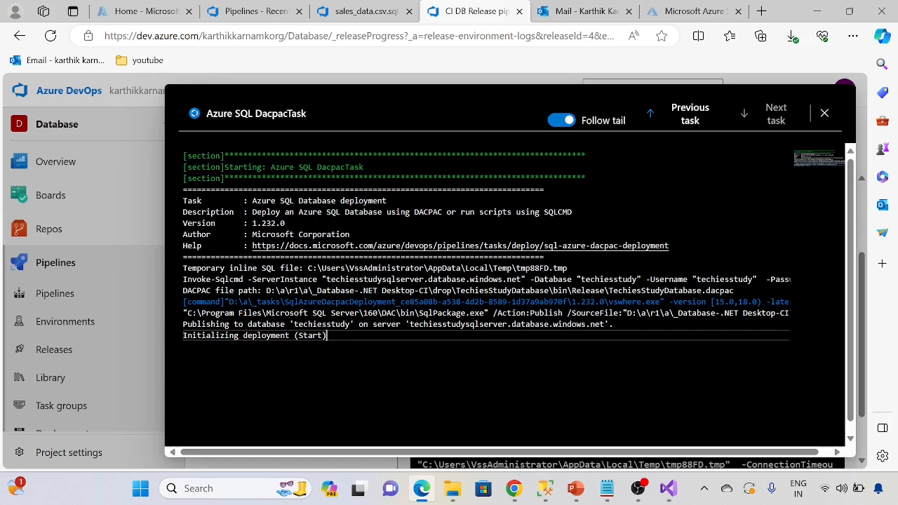
click(824, 113)
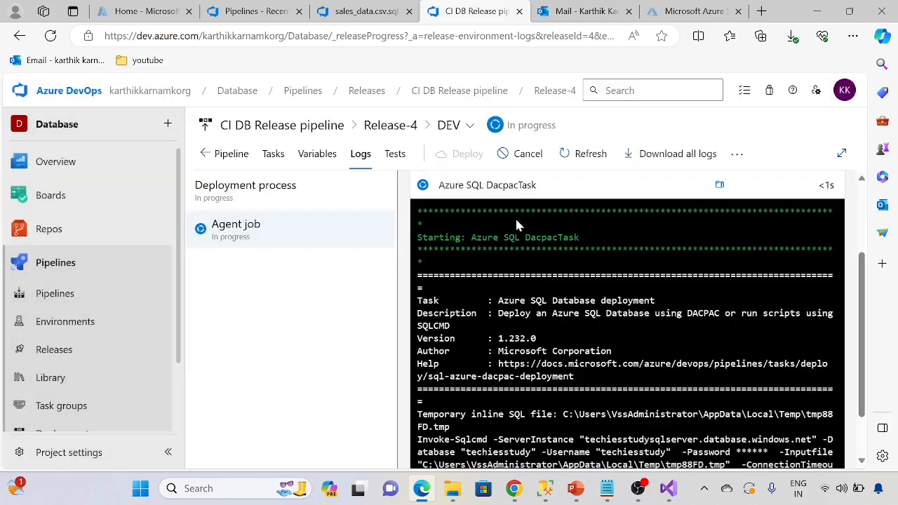
scroll(564, 351, down, 2)
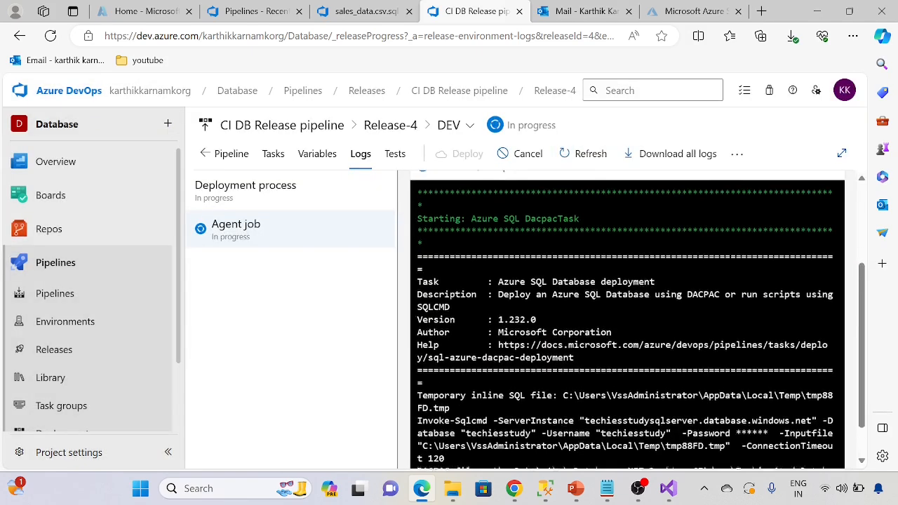
scroll(596, 372, up, 5)
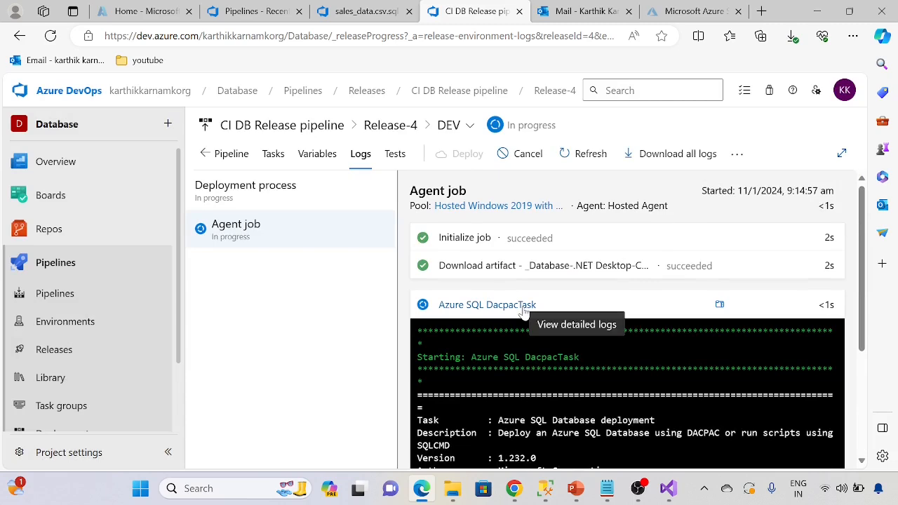
Step: Open the detailed Azure SQL DacpacTask log and follow the deployment progress, highlighting the database update and table creation lines
click(522, 309)
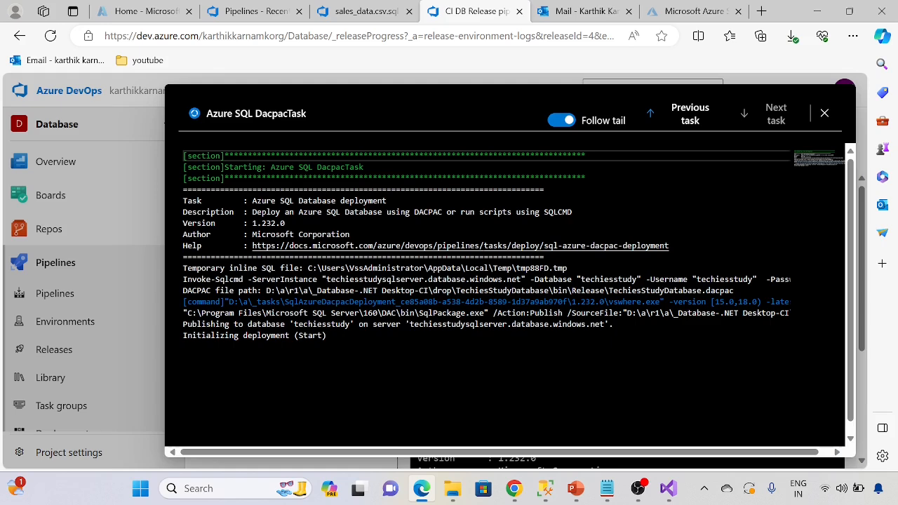
drag(327, 335, 183, 324)
click(299, 380)
drag(299, 380, 185, 380)
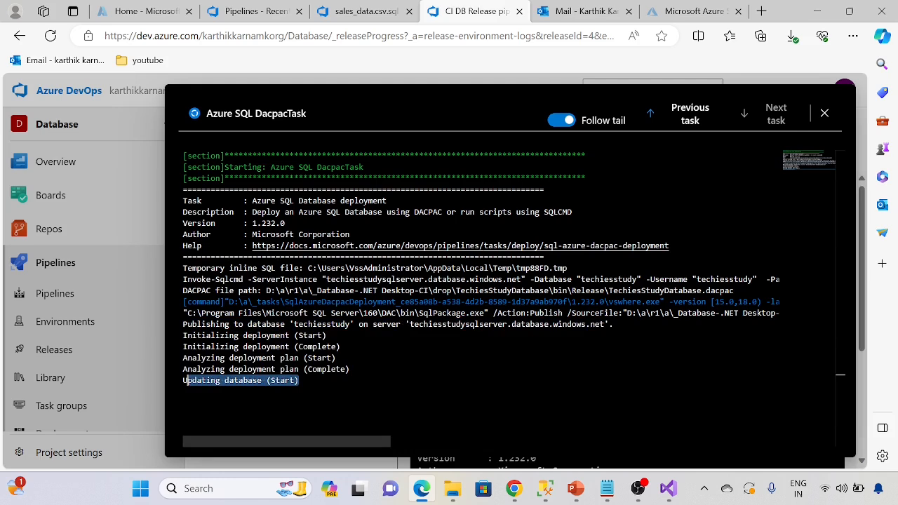
click(300, 381)
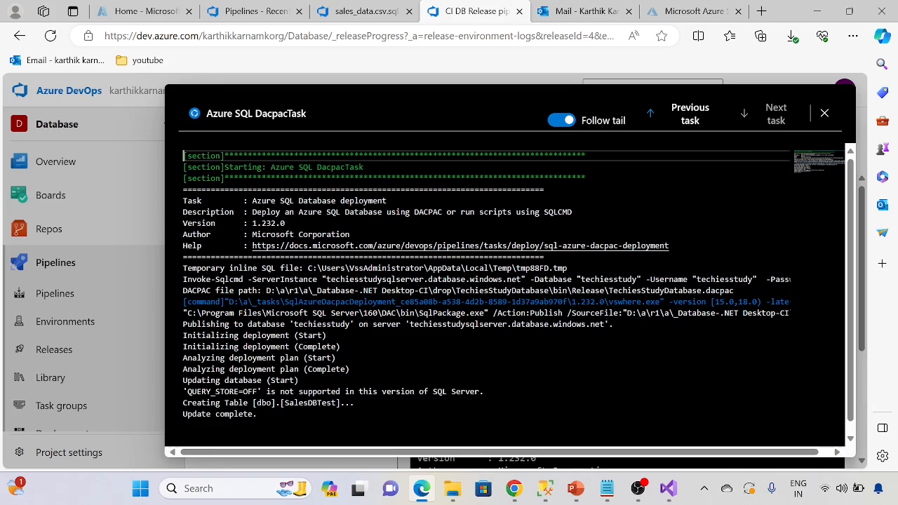
drag(183, 403, 355, 403)
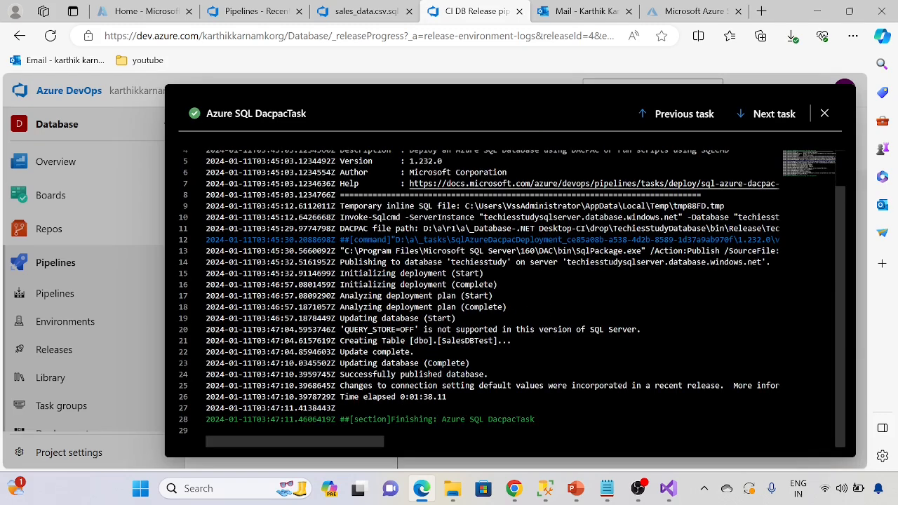
Step: Close the task log and go back to the Release-4 stage overview to check the Prod deployment
click(825, 114)
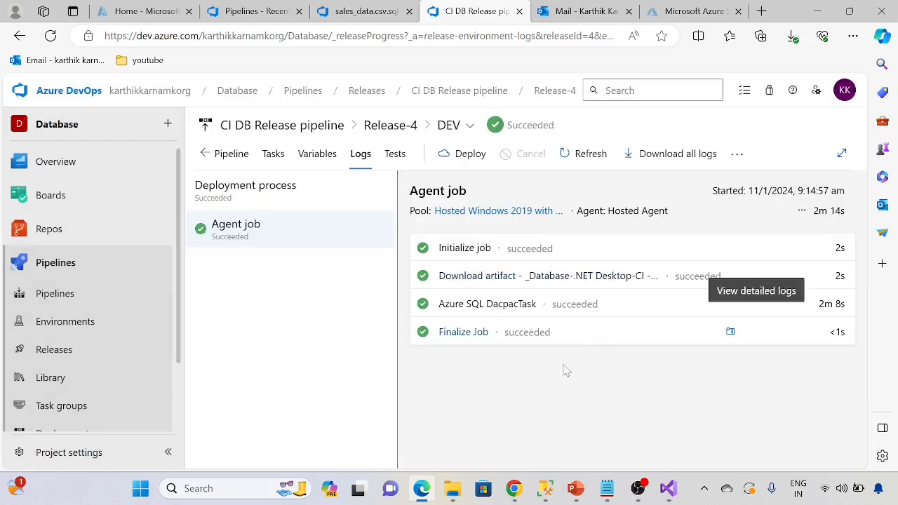
click(204, 154)
mouse_move(672, 324)
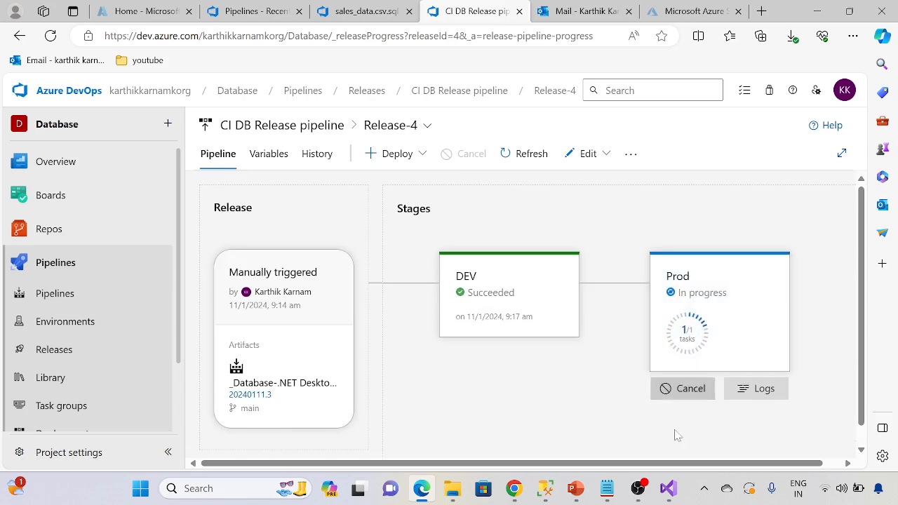
Step: Switch to SQL Server Management Studio, refresh the techiesstudy database and select the dbo.SalesDBTest table among its tables
click(545, 488)
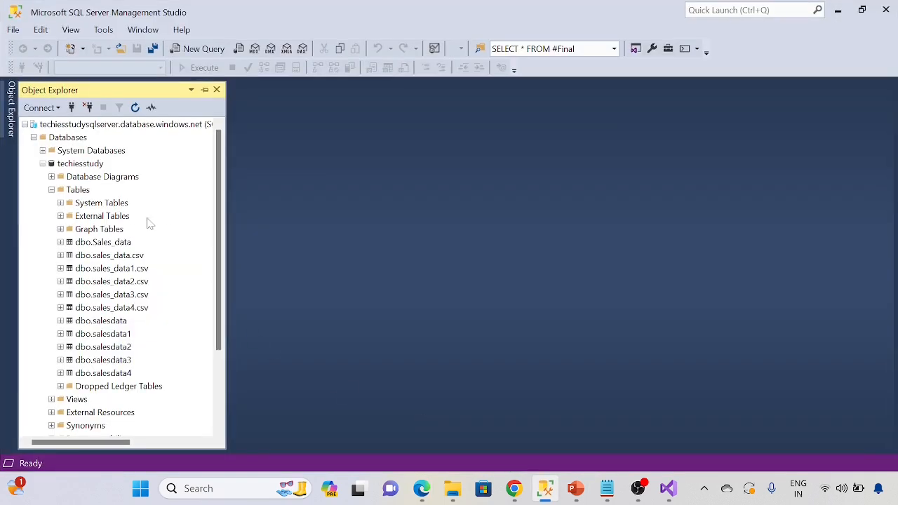
click(87, 165)
click(135, 107)
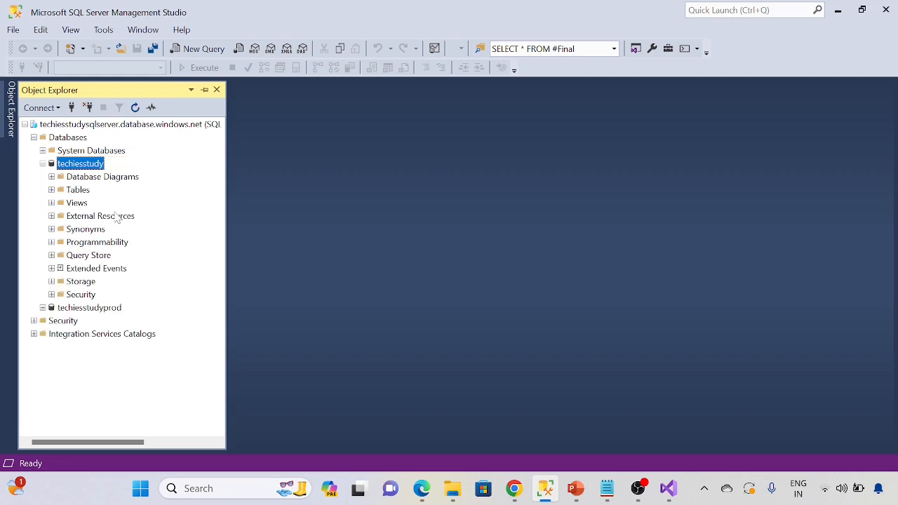
click(51, 190)
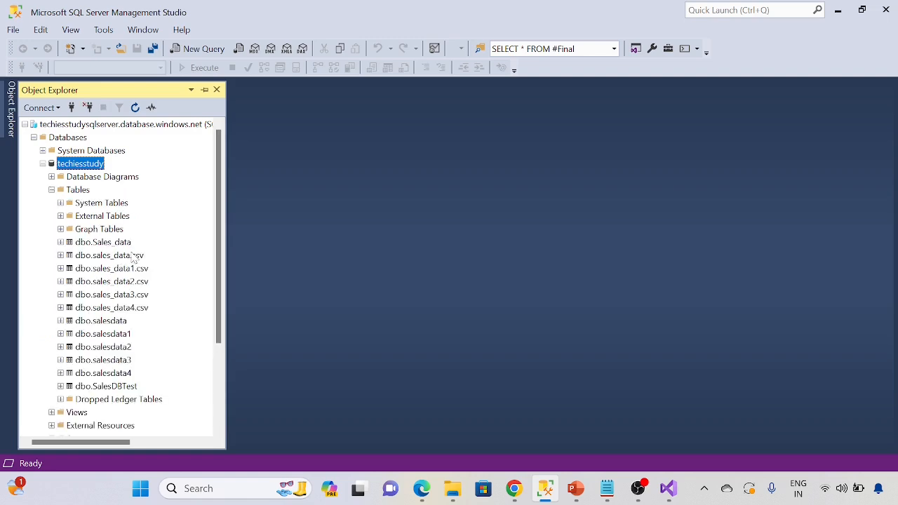
click(121, 387)
Step: Examine the column types of dbo.sales_data.csv in techiesstudy, collapse the tables and return to the Release-4 overview in Edge
click(61, 242)
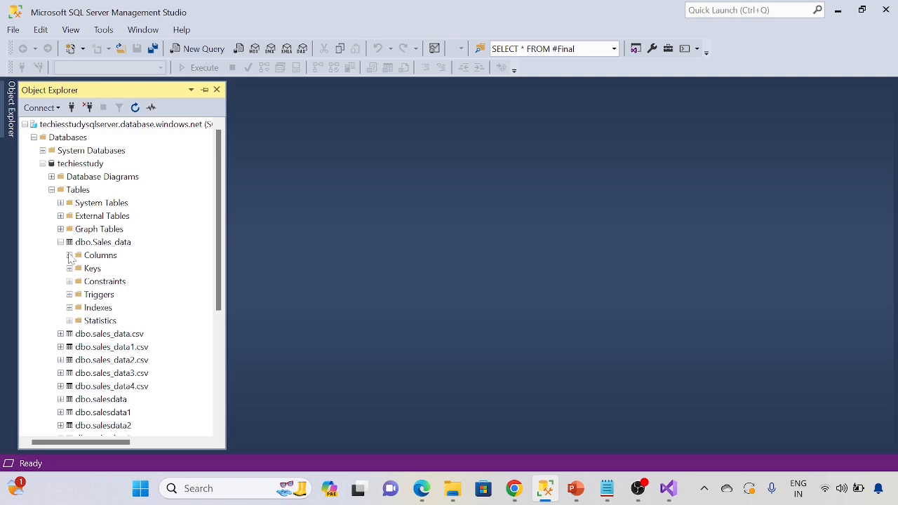
click(60, 334)
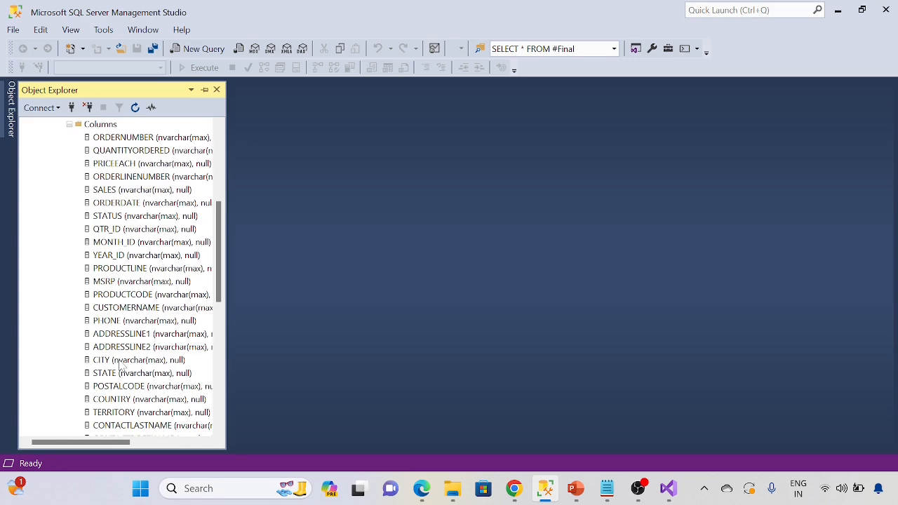
click(69, 125)
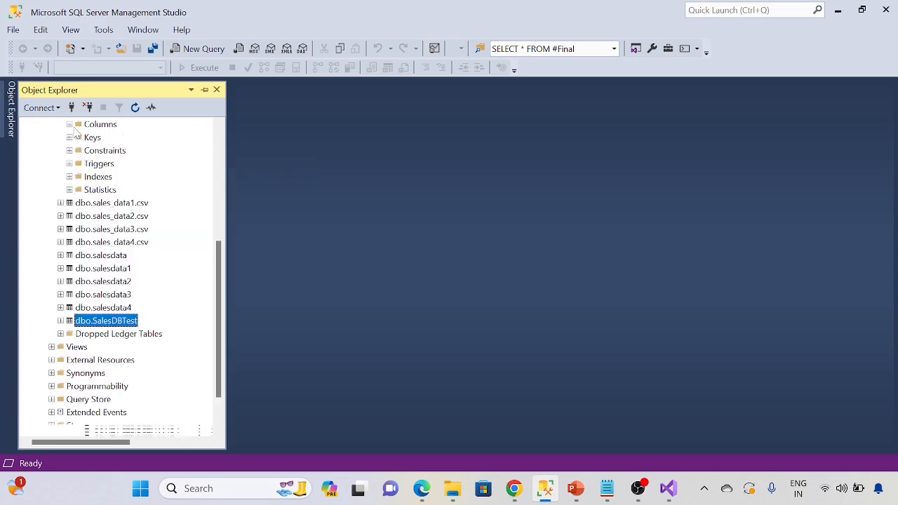
scroll(85, 233, up, 6)
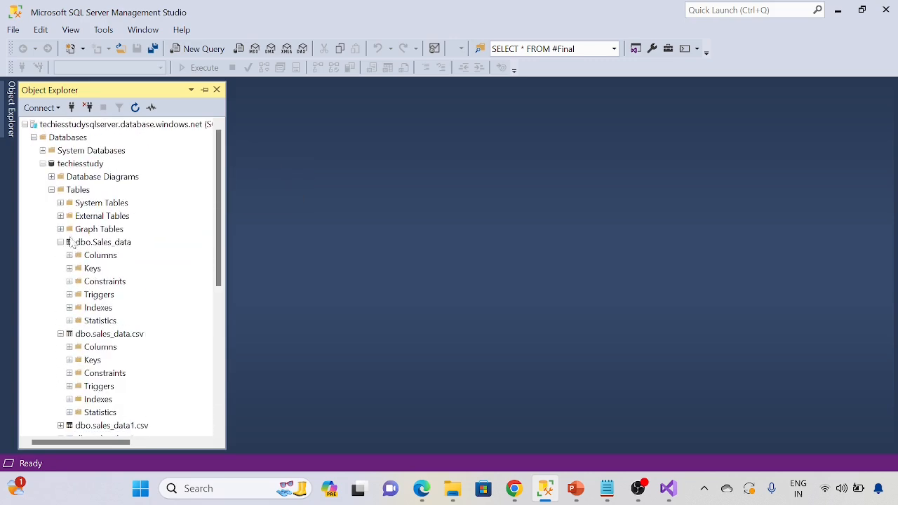
click(51, 190)
click(421, 488)
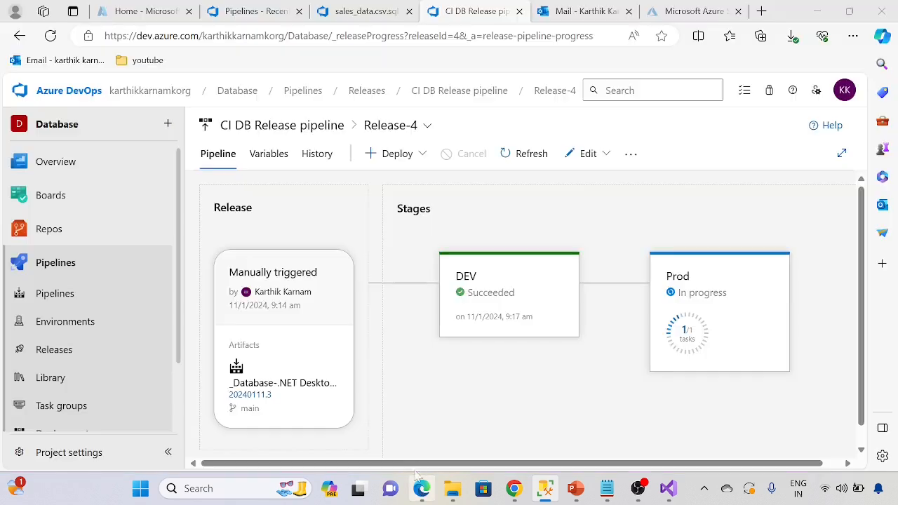